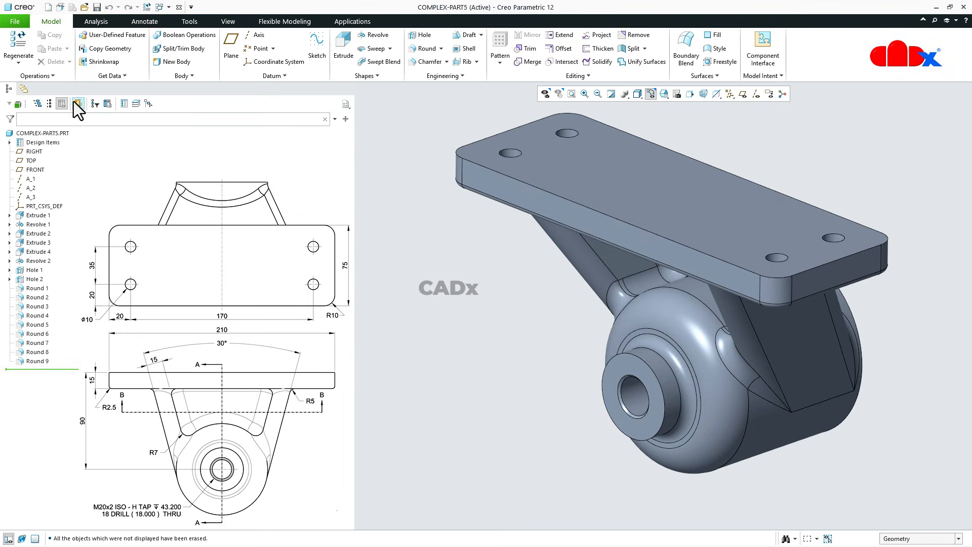
# Step: Start a new solid part named prt0001 without using the default template
pyautogui.click(48, 9)
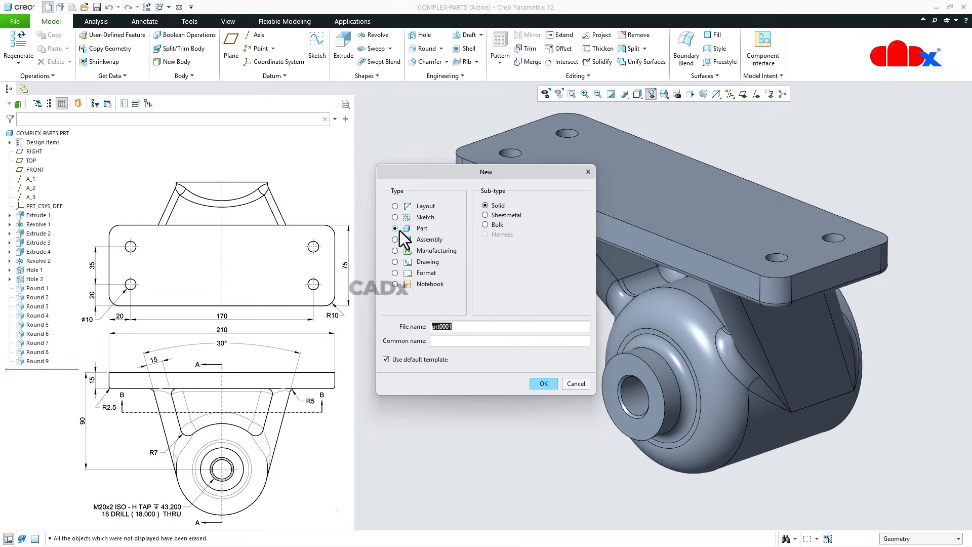
pyautogui.click(421, 362)
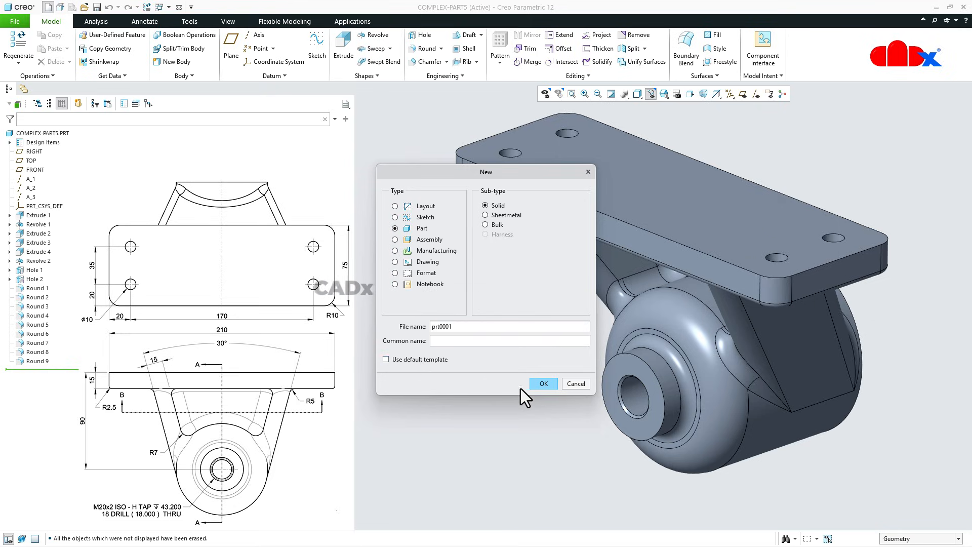
pyautogui.click(548, 381)
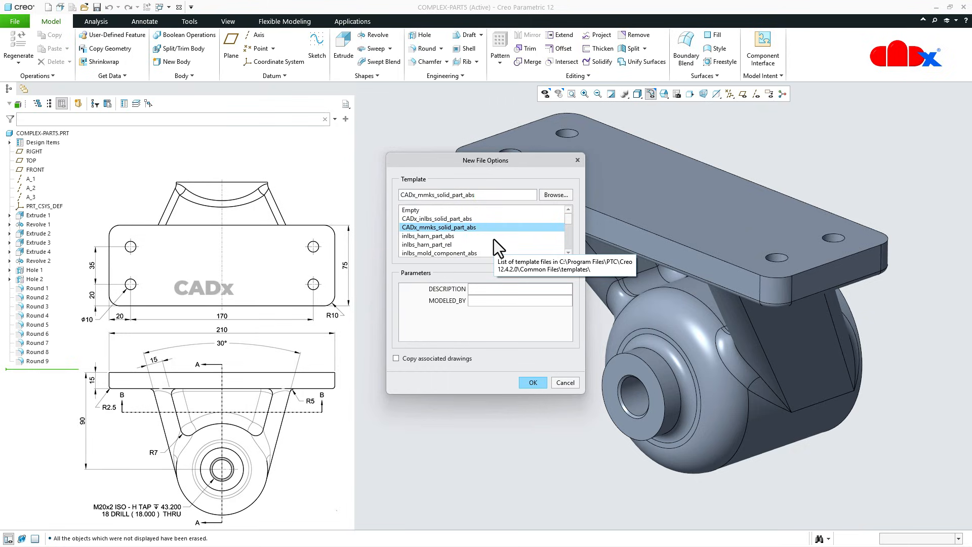
pyautogui.scroll(-5, 494, 239)
pyautogui.scroll(-5, 494, 239)
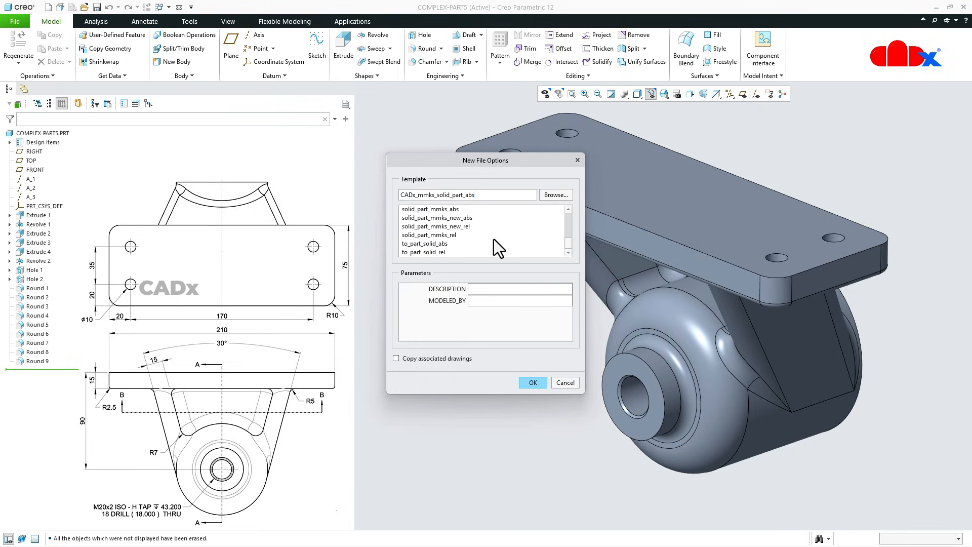
pyautogui.click(408, 227)
pyautogui.click(409, 220)
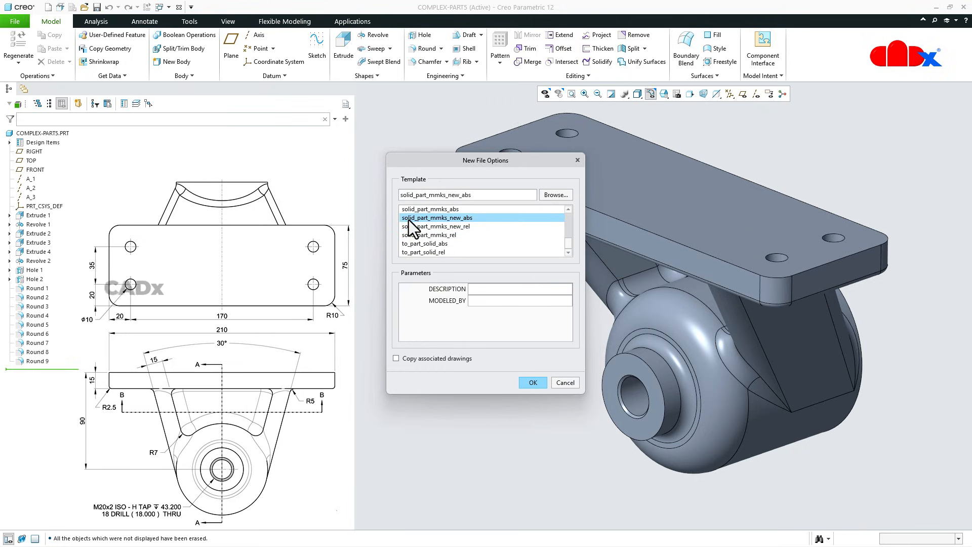
pyautogui.moveTo(570, 246); pyautogui.dragTo(570, 229)
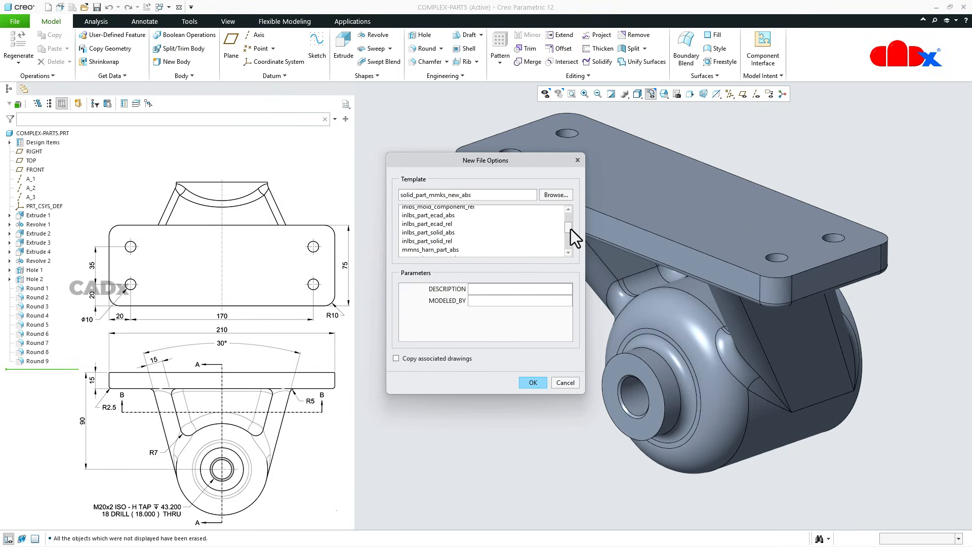
pyautogui.click(426, 232)
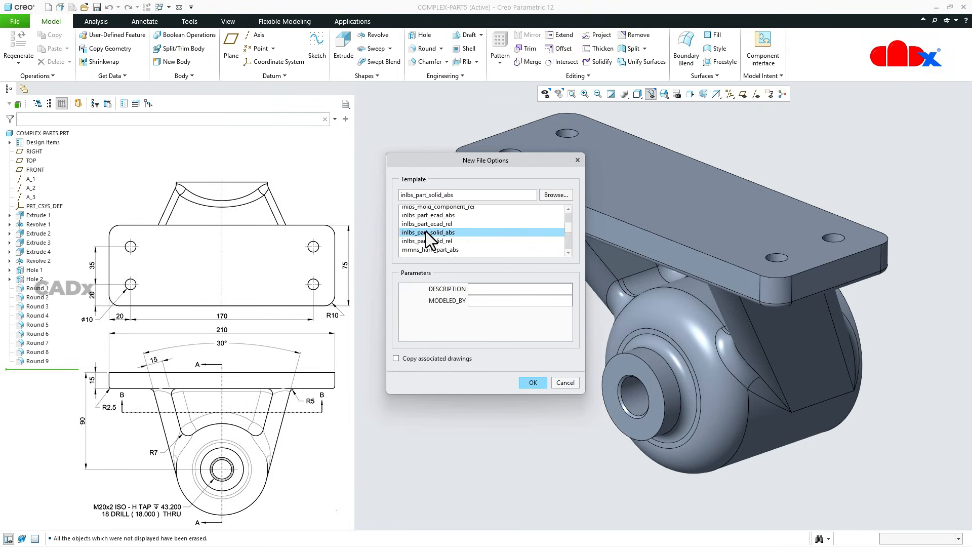
pyautogui.click(423, 242)
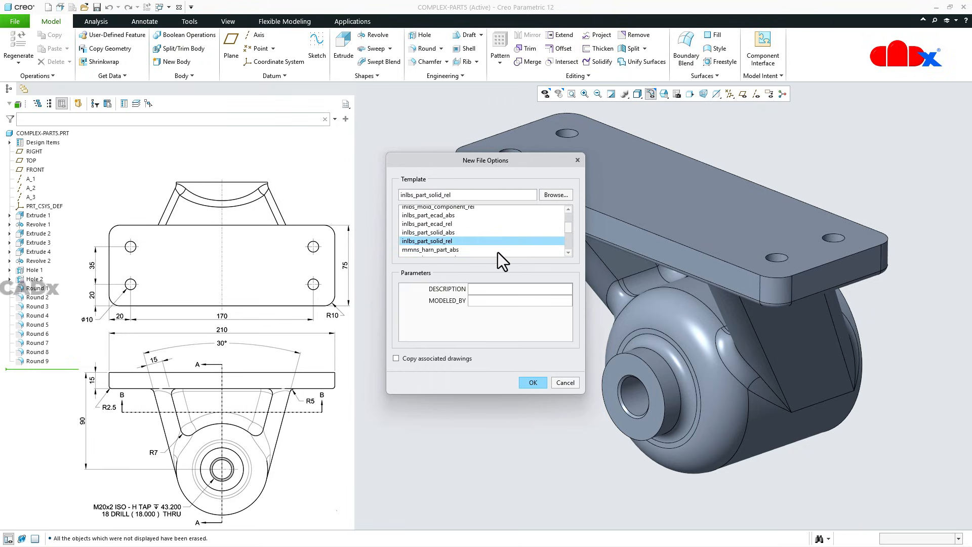
pyautogui.scroll(2, 497, 252)
# Step: Create the part from the CADx_mmks_solid_part_abs template
pyautogui.click(427, 227)
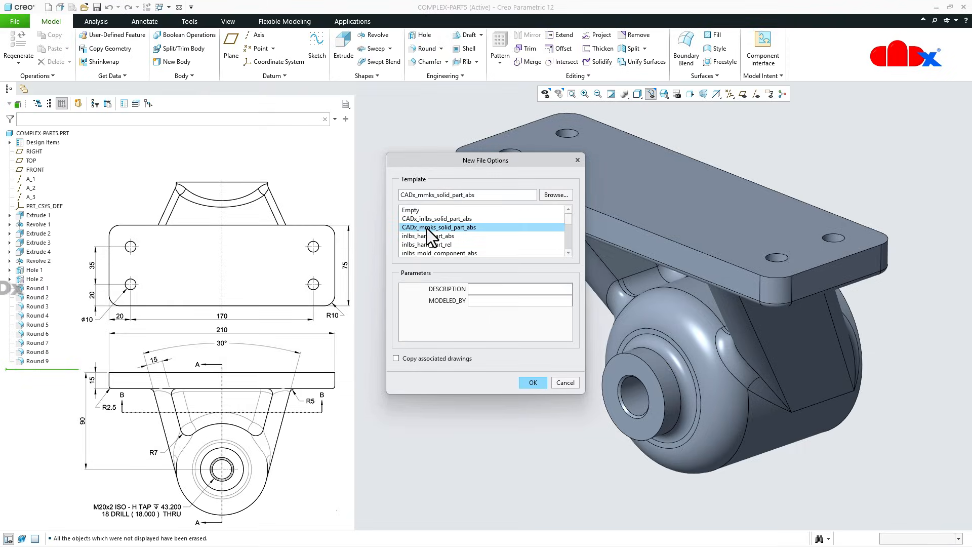
pyautogui.click(534, 383)
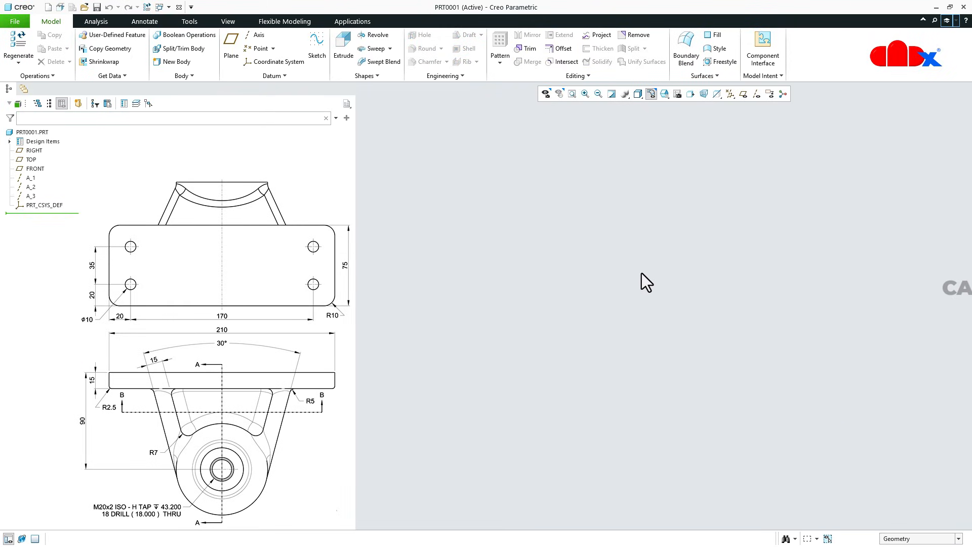
# Step: Start an Extrude sketch on the RIGHT datum plane, viewed square to the sketch plane with the datum planes hidden
pyautogui.click(743, 94)
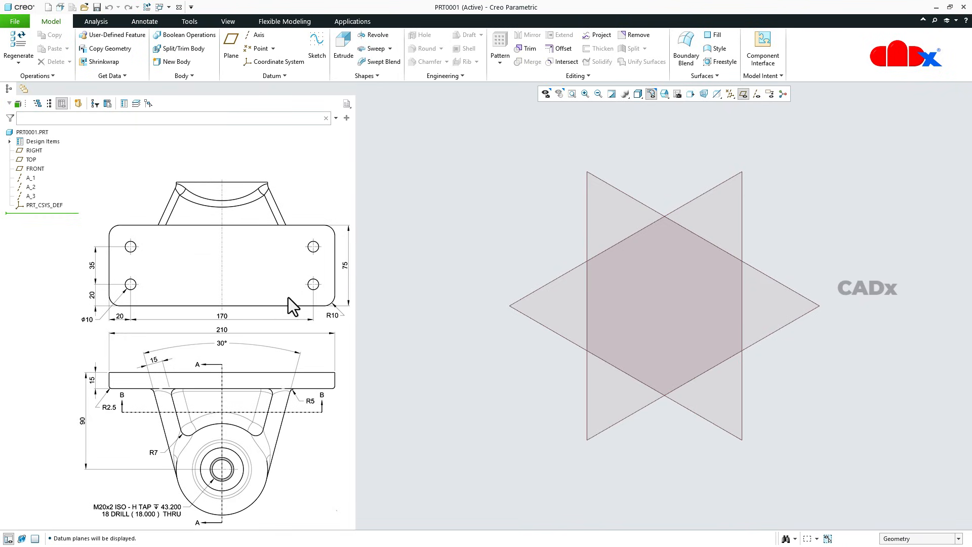
pyautogui.click(342, 47)
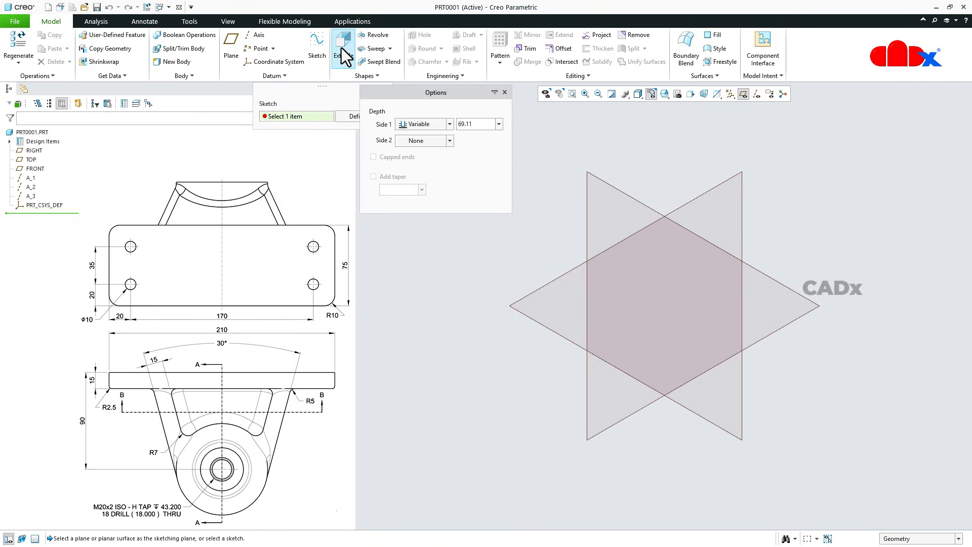
pyautogui.click(689, 205)
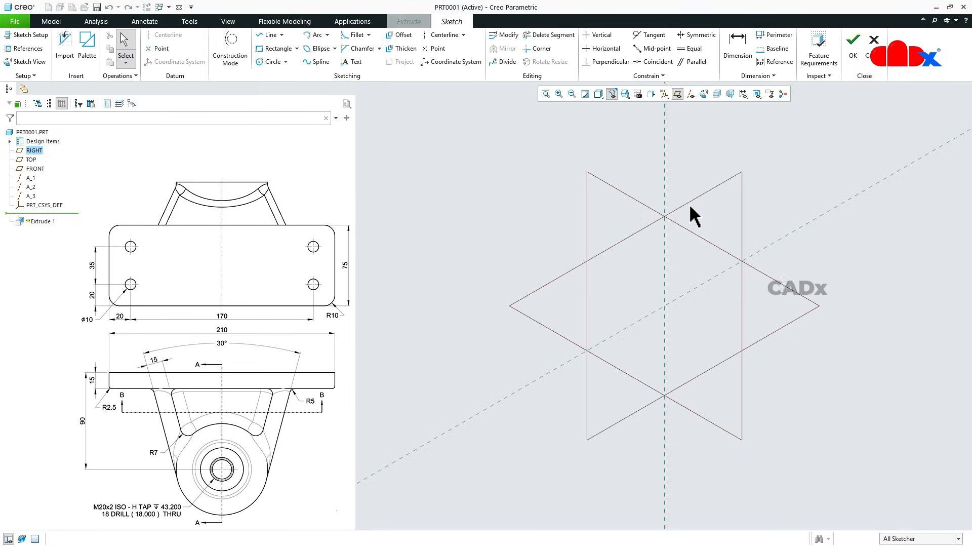
pyautogui.click(703, 95)
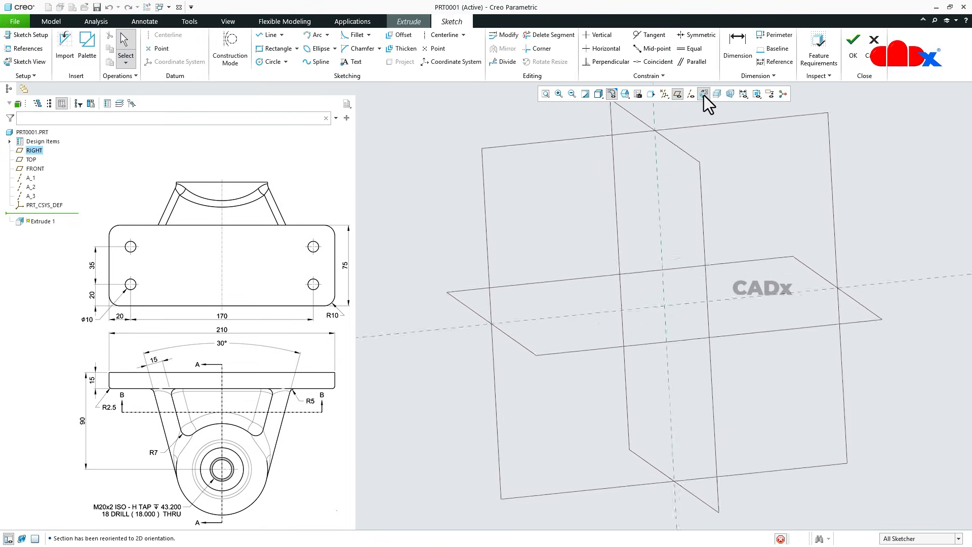
pyautogui.click(677, 94)
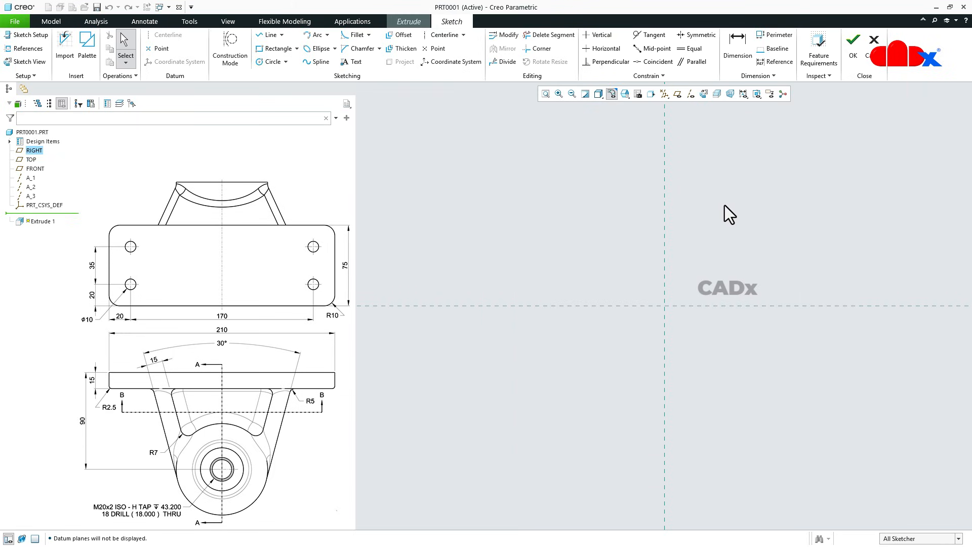
# Step: Sketch a rectangle about 165 mm wide and 53 mm high, above the horizontal reference and to the left of the vertical one
pyautogui.rightClick(729, 222)
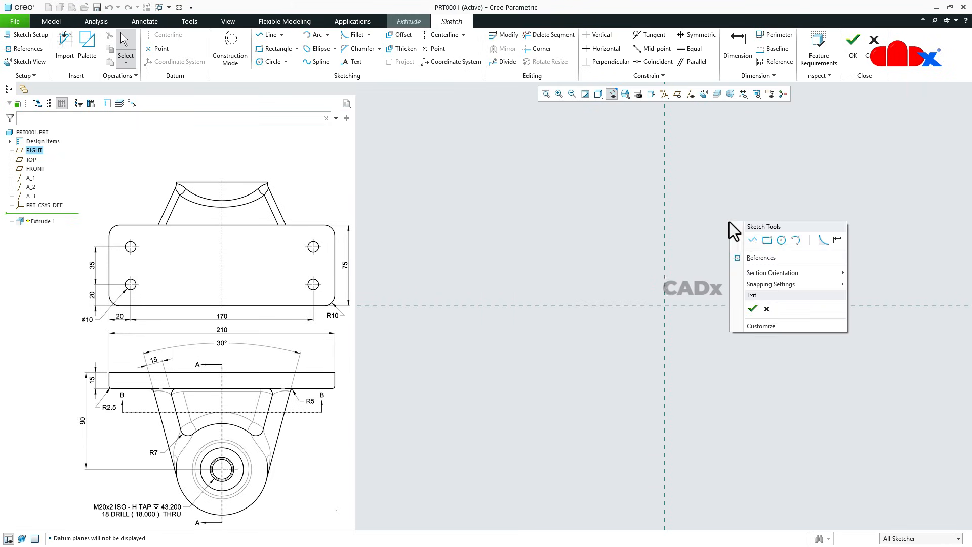
pyautogui.click(768, 241)
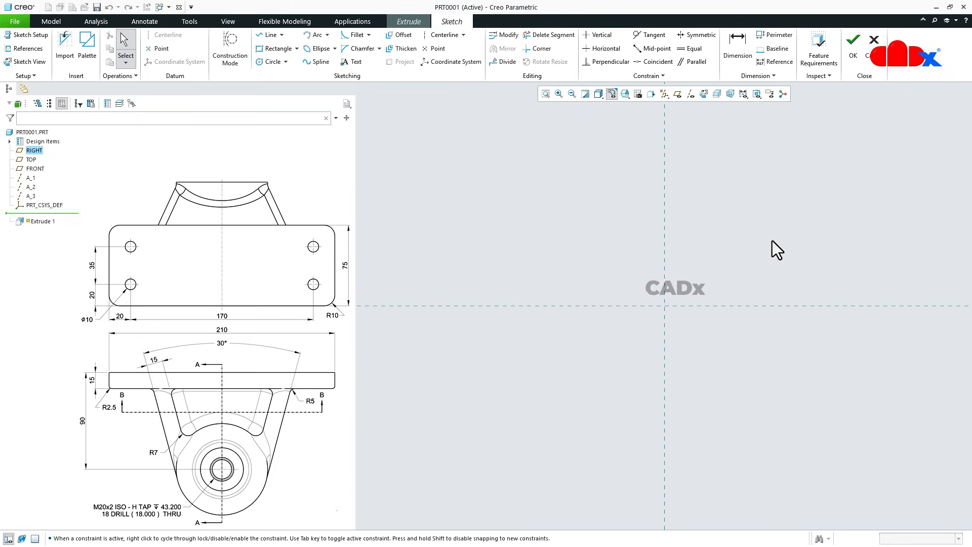
pyautogui.click(513, 200)
pyautogui.click(629, 236)
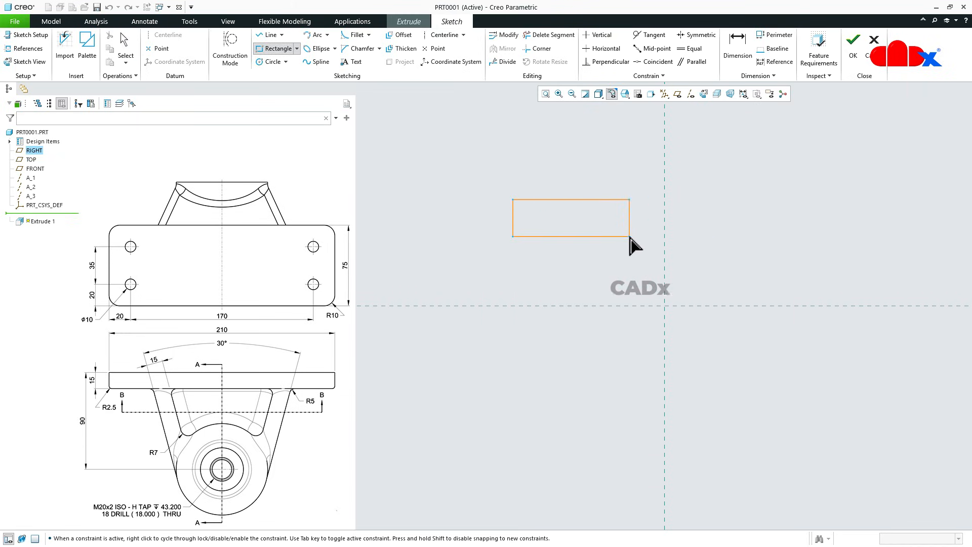
pyautogui.middleClick(763, 254)
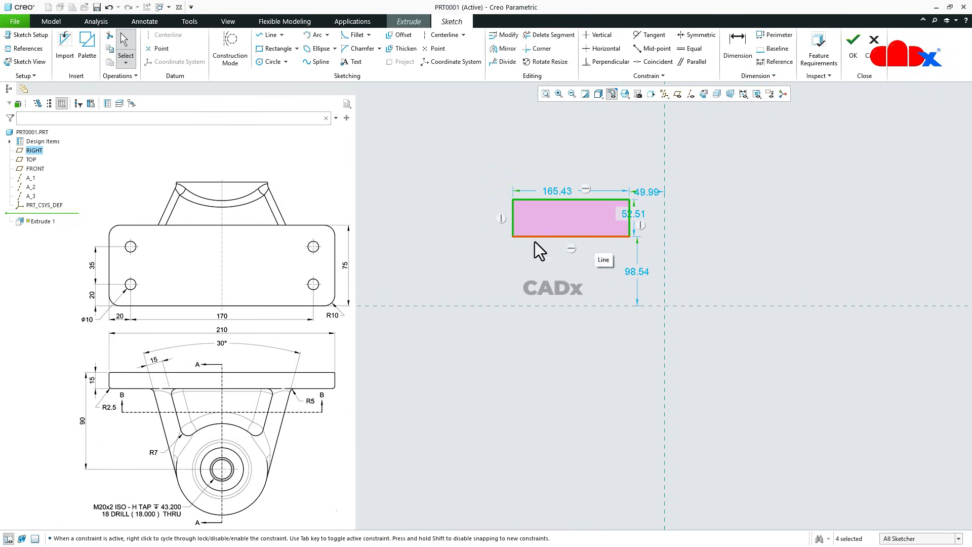
# Step: Set the rectangle's width to 75 mm and its height to 15 mm
pyautogui.doubleClick(558, 192)
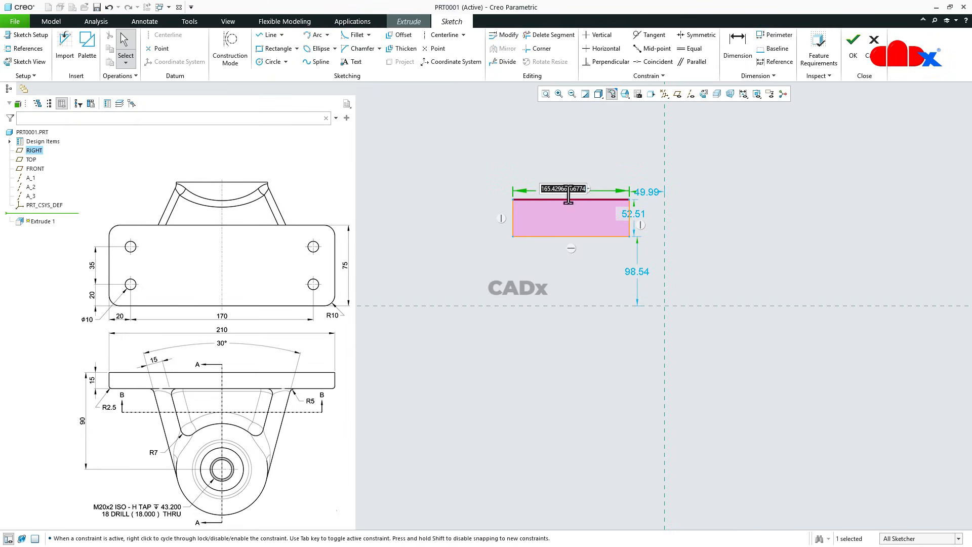
pyautogui.write('75')
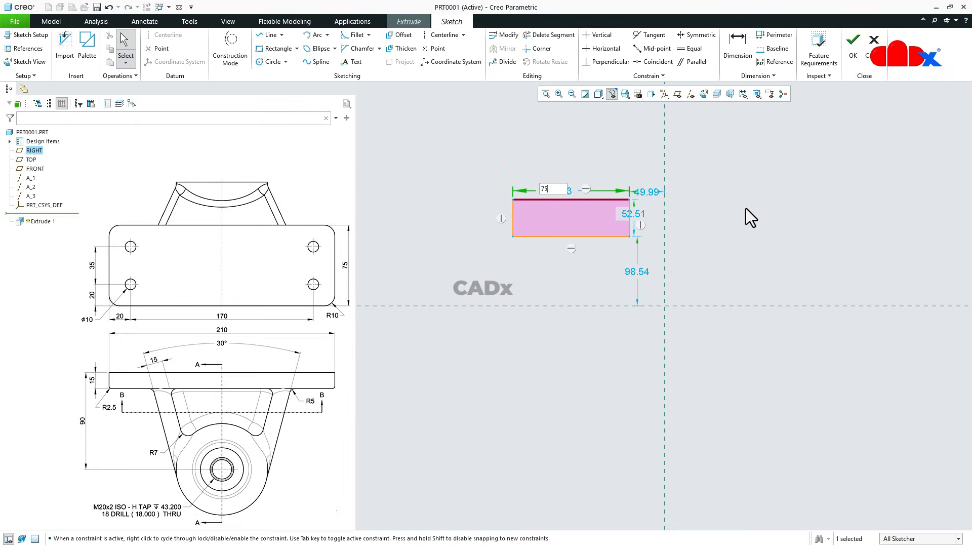
pyautogui.press('Return')
pyautogui.doubleClick(633, 214)
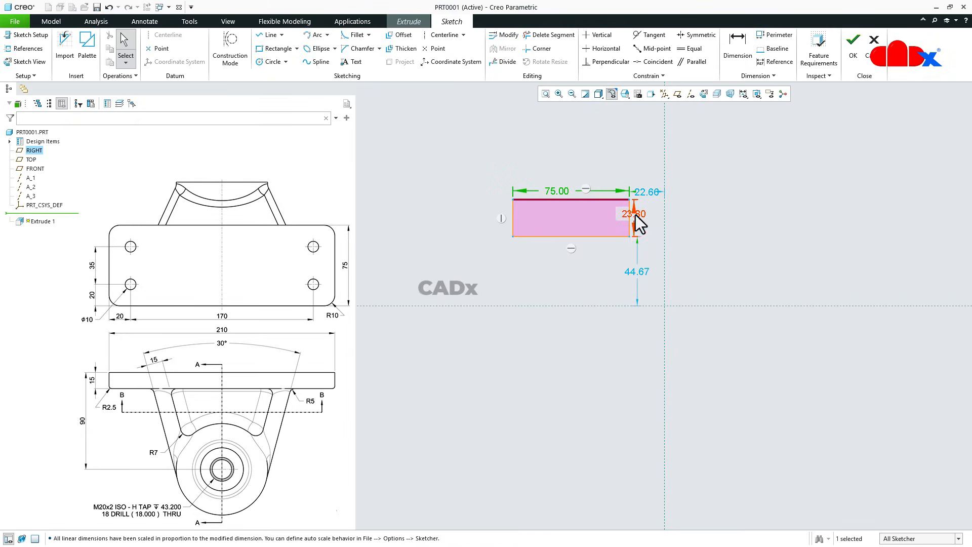
pyautogui.write('15')
pyautogui.press('Return')
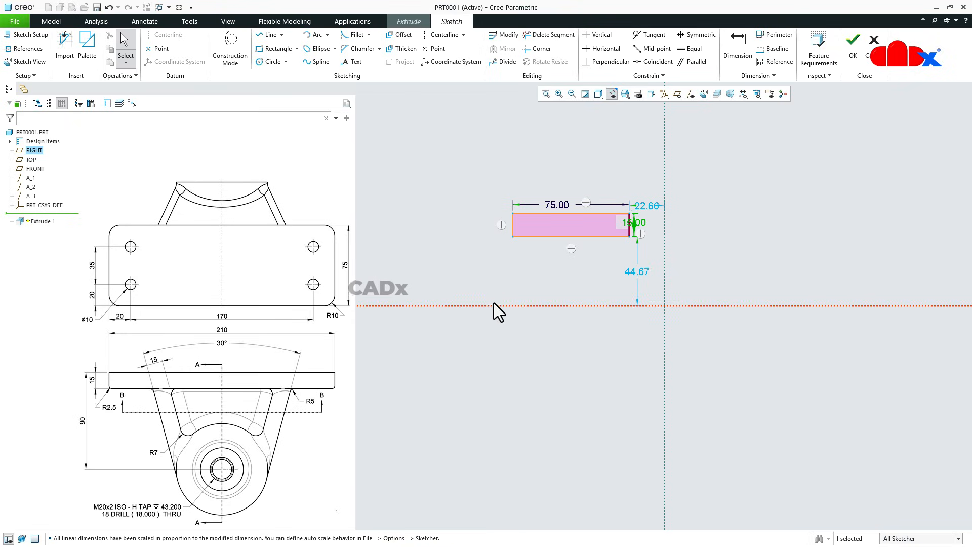
# Step: Dimension the rectangle's top edge at 90 mm above the horizontal reference
pyautogui.rightClick(721, 233)
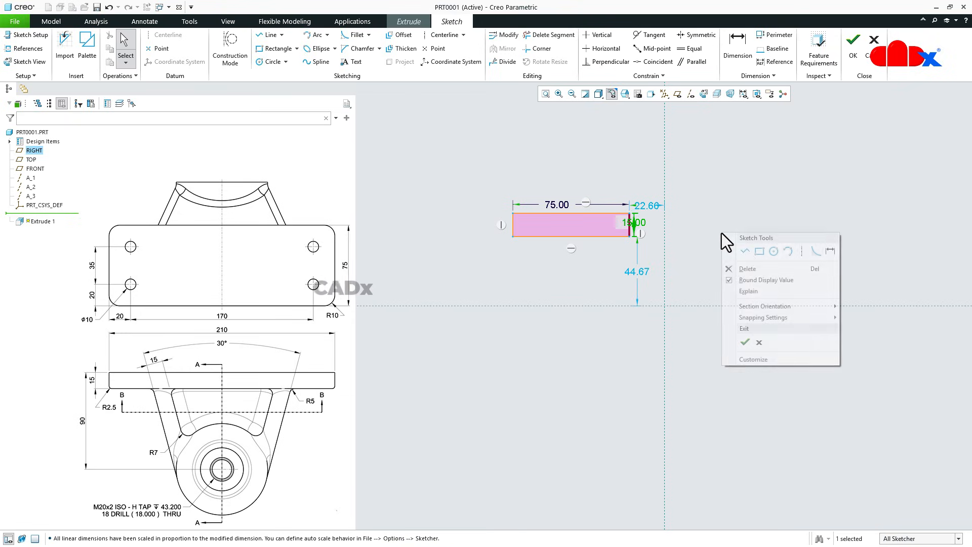
pyautogui.click(832, 252)
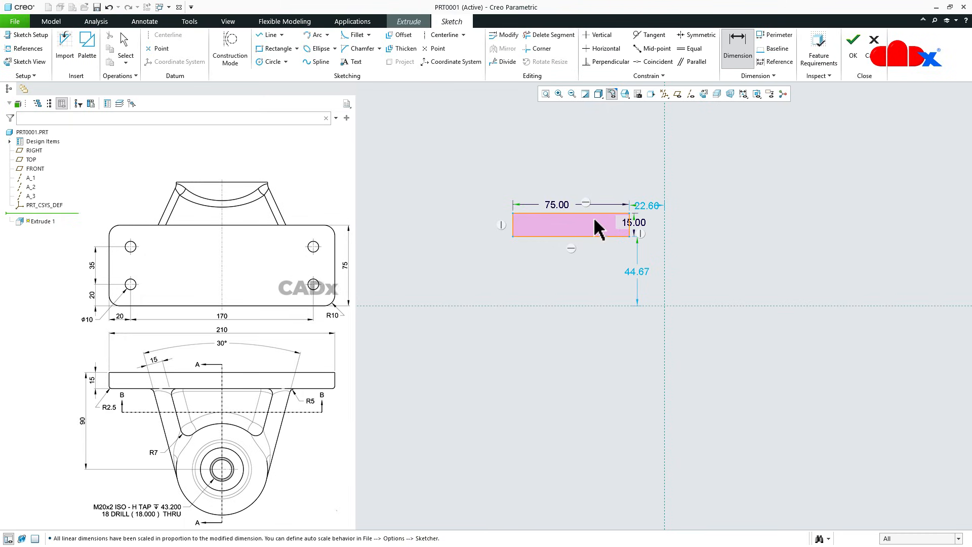
pyautogui.click(615, 306)
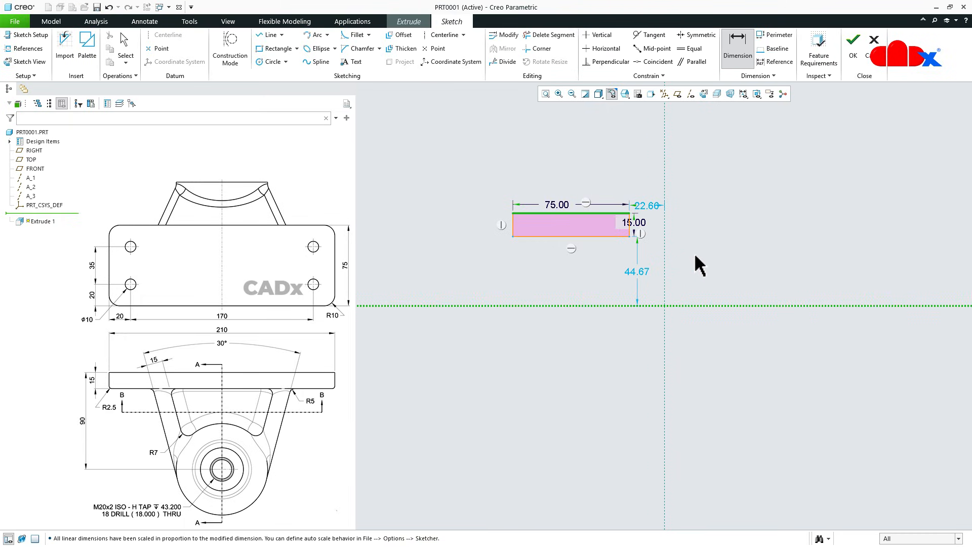
pyautogui.middleClick(694, 253)
pyautogui.write('90')
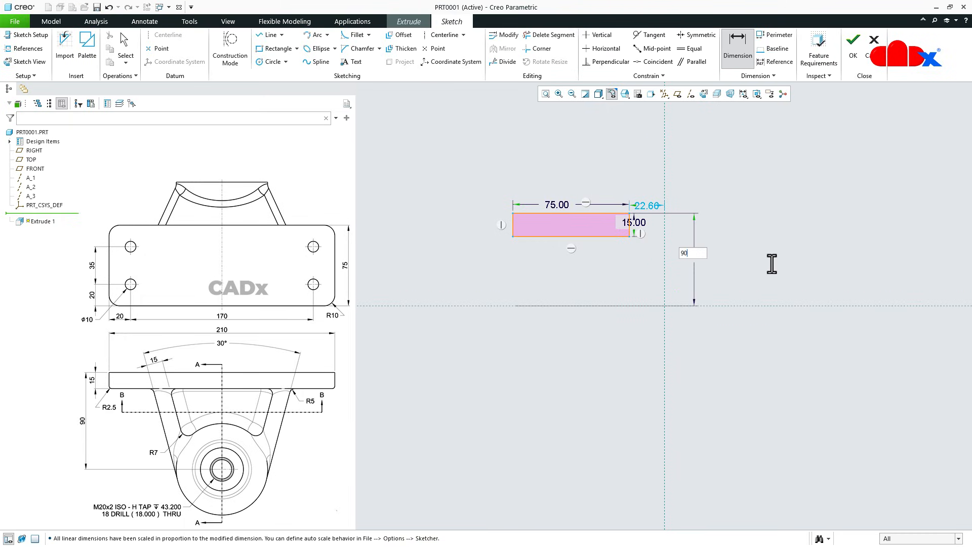
pyautogui.press('Return')
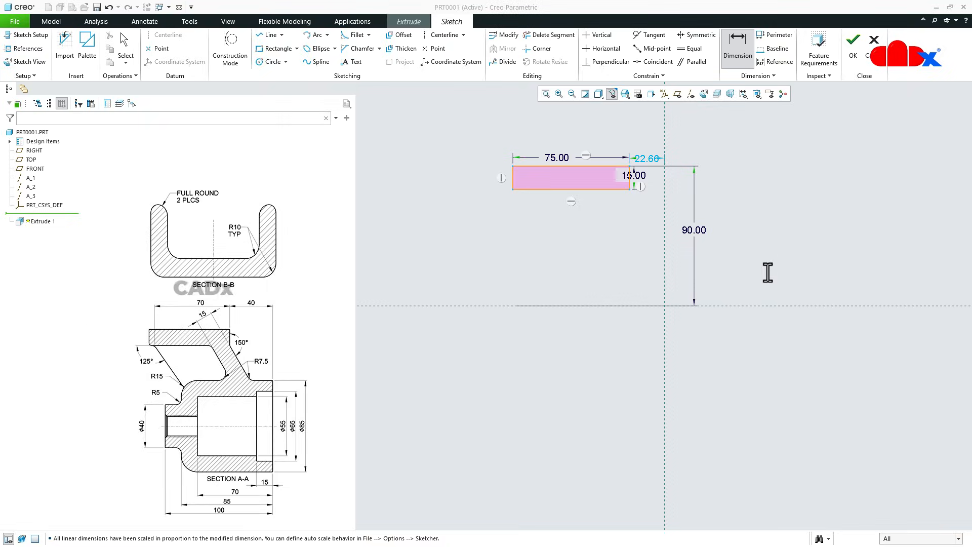
# Step: Set the rectangle's right edge 40 mm from the vertical reference and finish the sketch
pyautogui.doubleClick(648, 158)
pyautogui.write('40')
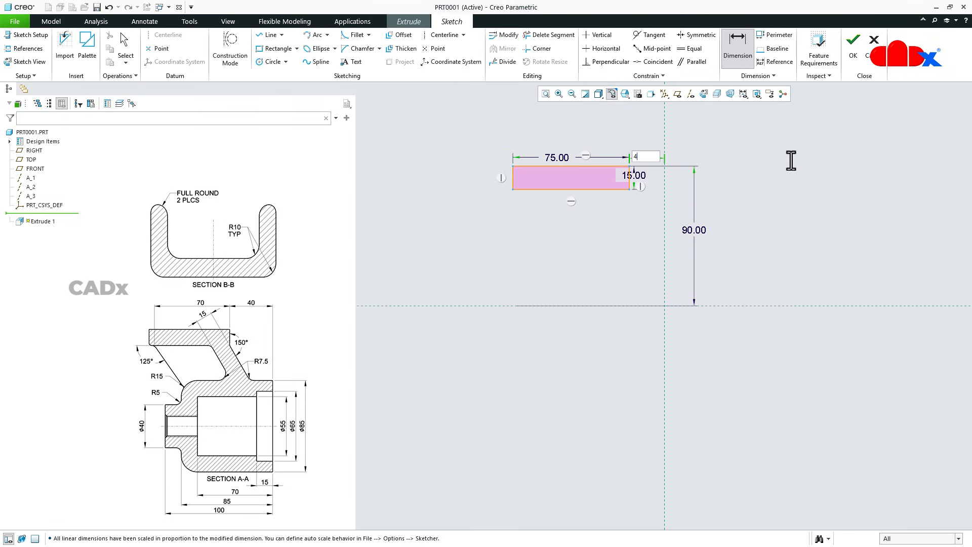
pyautogui.press('Return')
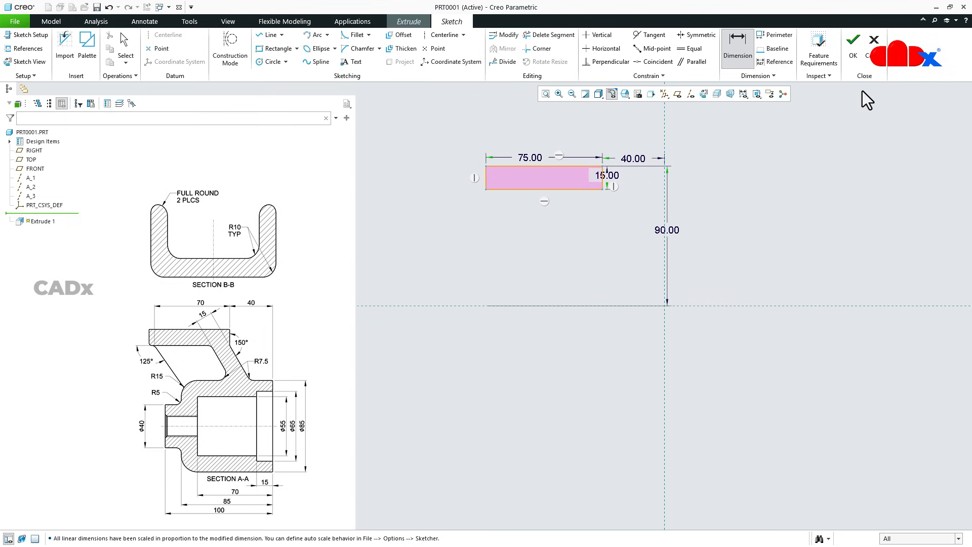
pyautogui.click(852, 50)
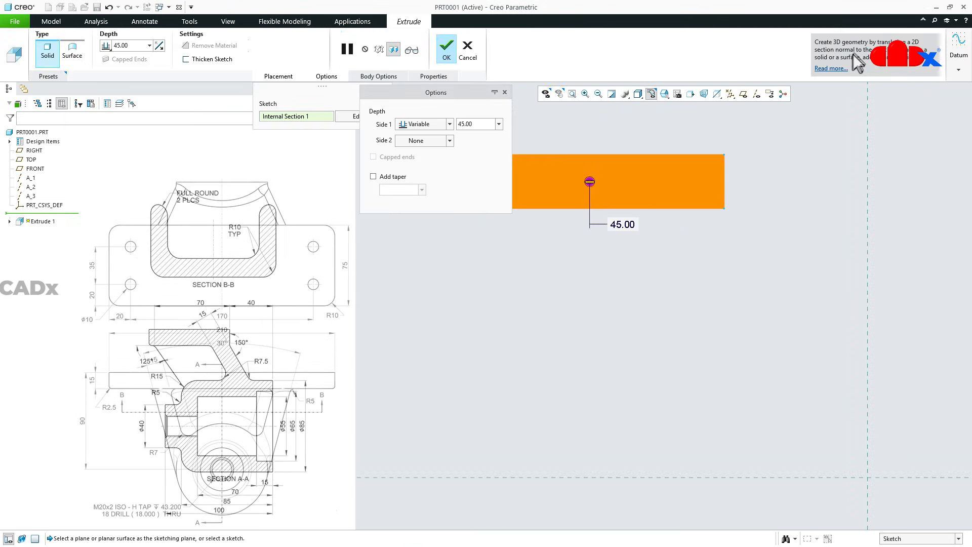
# Step: Set the extrusion depth of the plate profile to 210 mm
pyautogui.doubleClick(620, 224)
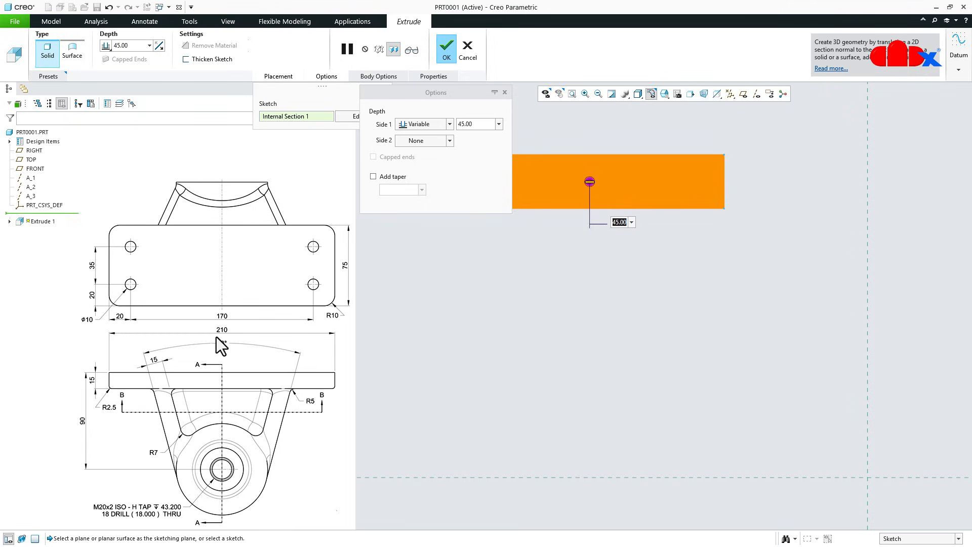
pyautogui.write('210')
pyautogui.press('Return')
pyautogui.hotkey('ctrl', 'd')
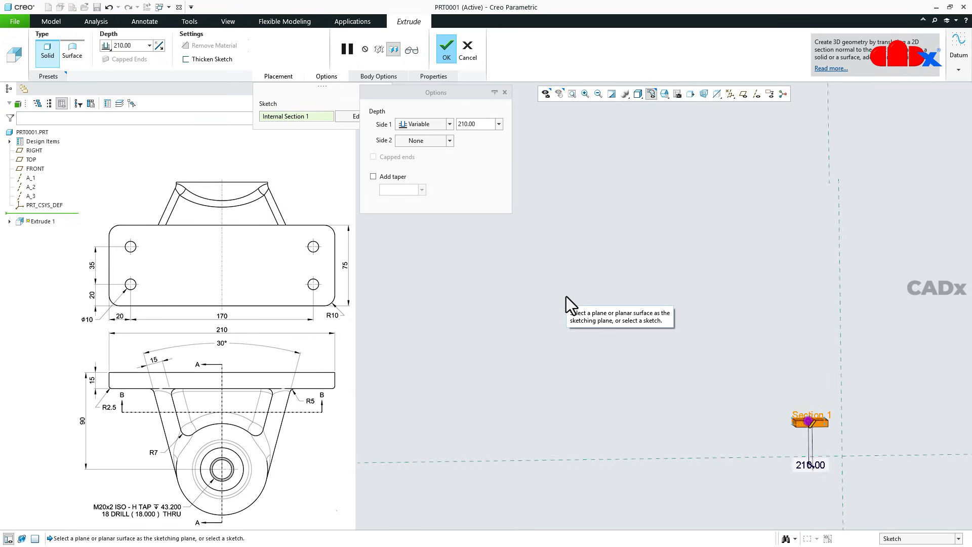
pyautogui.scroll(5, 651, 333)
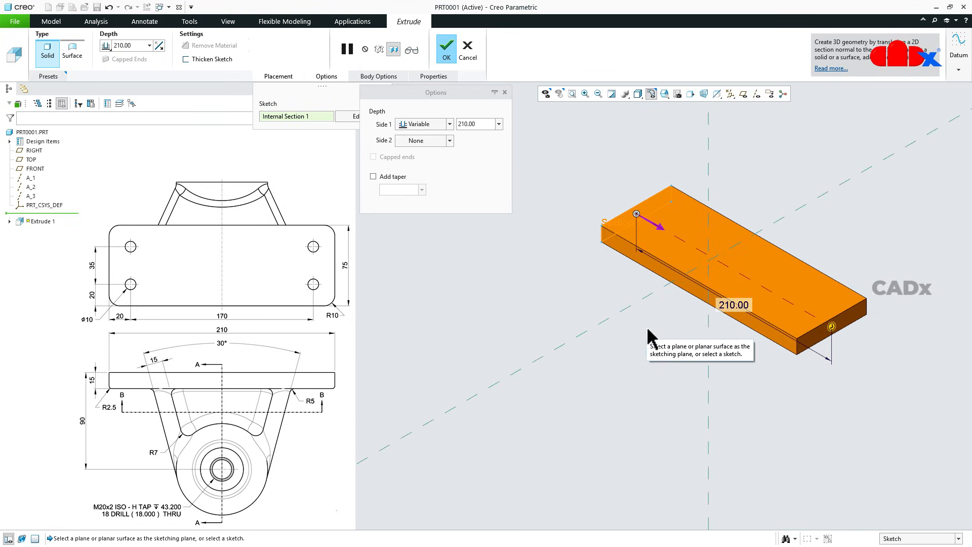
pyautogui.moveTo(653, 335)
pyautogui.mouseDown(button='middle')
pyautogui.moveTo(684, 338)
pyautogui.moveTo(662, 321)
pyautogui.moveTo(676, 328)
pyautogui.mouseUp(button='middle')
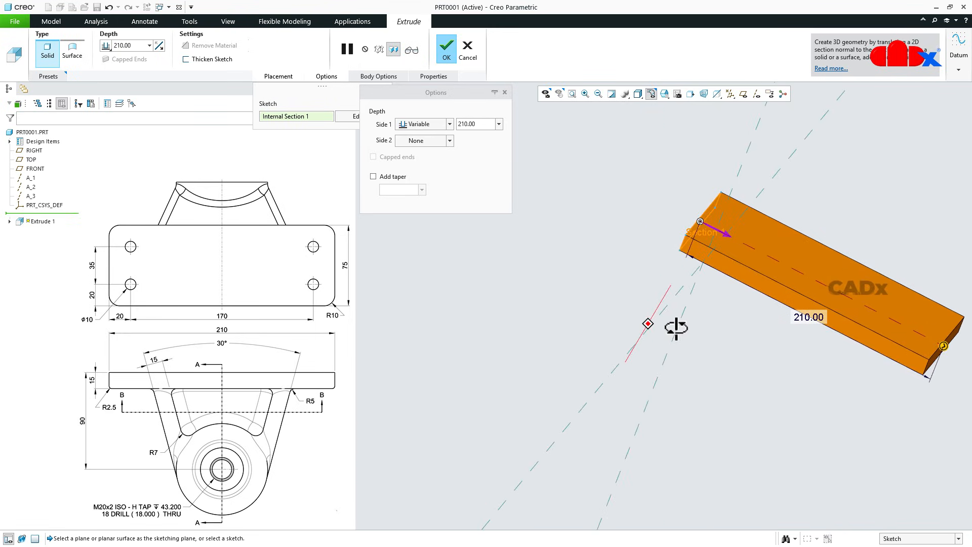
# Step: Make the 210 mm plate extrusion symmetric about its sketch plane and complete the feature
pyautogui.click(450, 125)
pyautogui.click(425, 144)
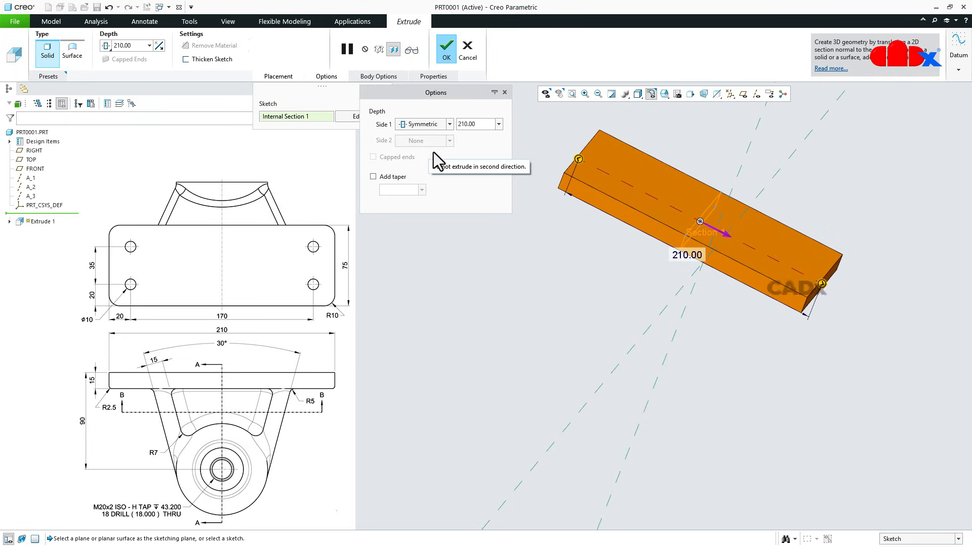
pyautogui.moveTo(658, 288); pyautogui.dragTo(619, 274, button='middle')
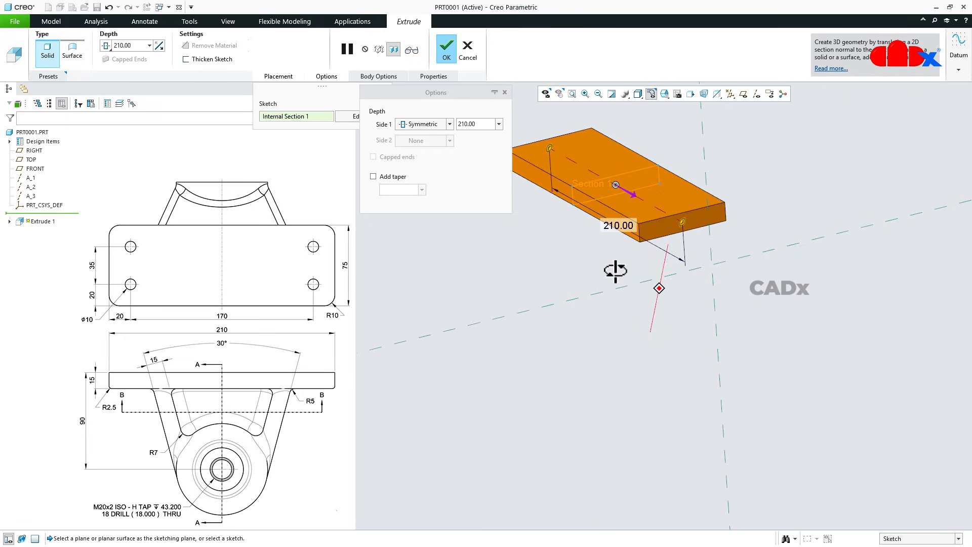
pyautogui.click(446, 53)
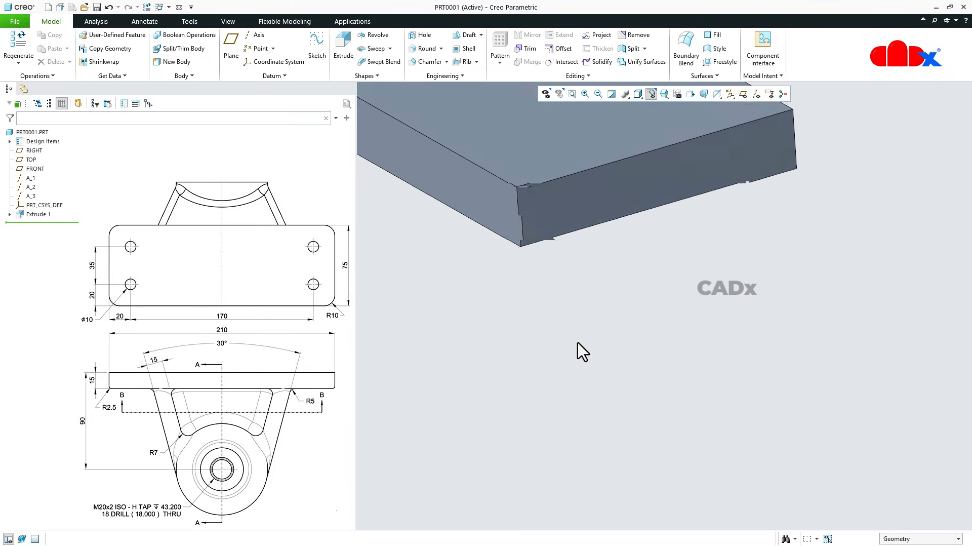
pyautogui.hotkey('ctrl', 'd')
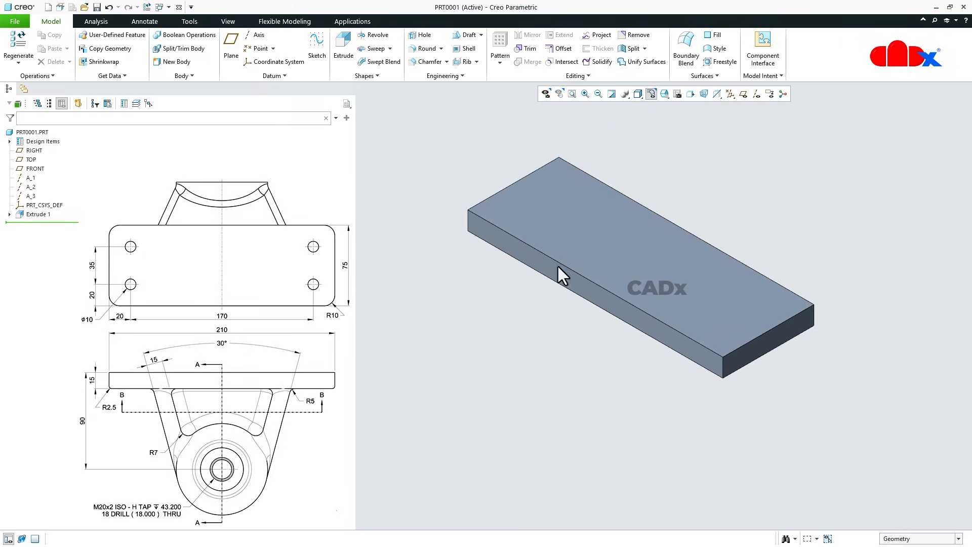
# Step: Start a Revolve sketch on the RIGHT plane and place an axis centerline along the horizontal reference
pyautogui.click(365, 36)
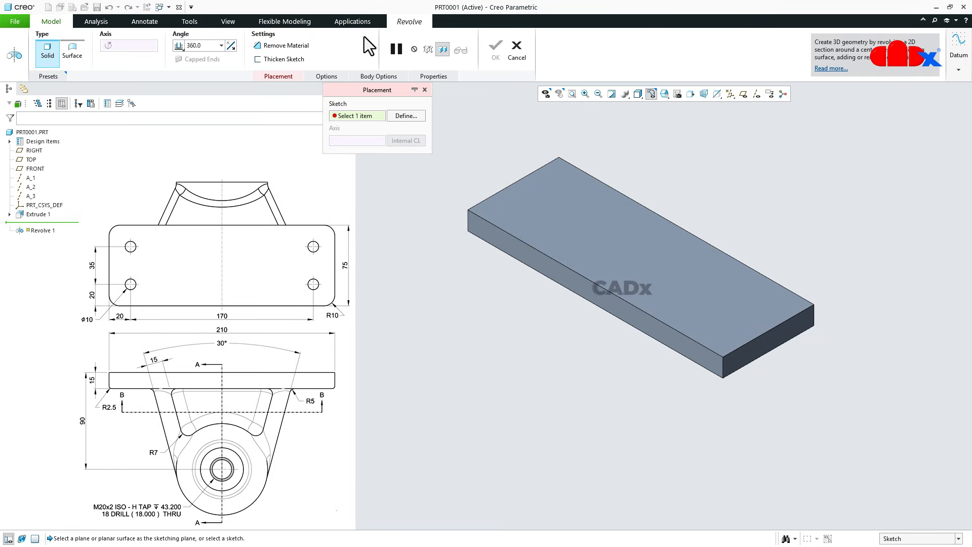
pyautogui.click(32, 151)
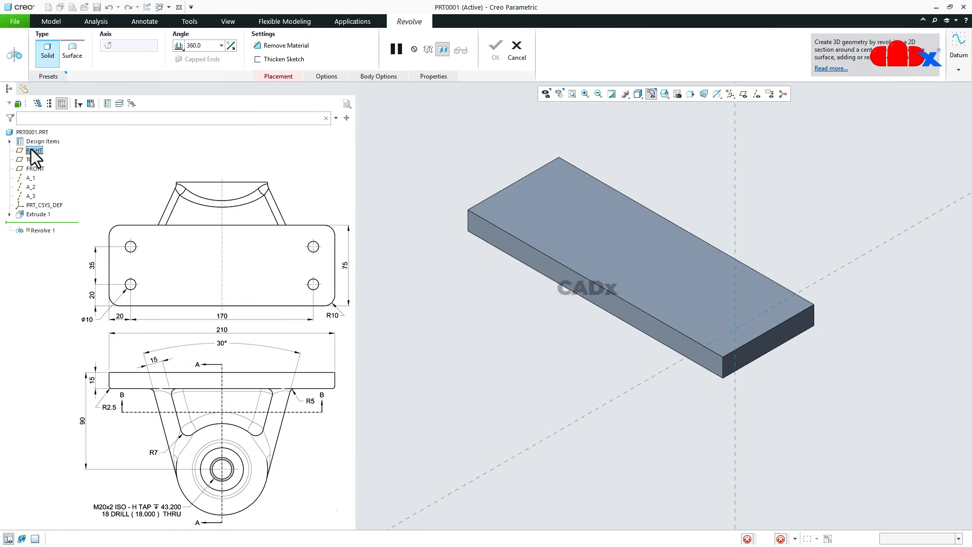
pyautogui.click(704, 93)
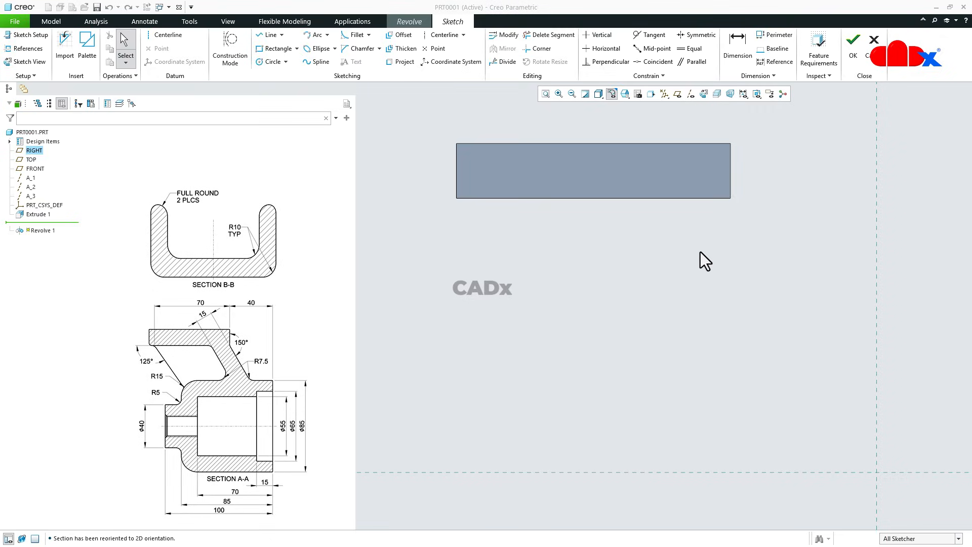
pyautogui.click(165, 36)
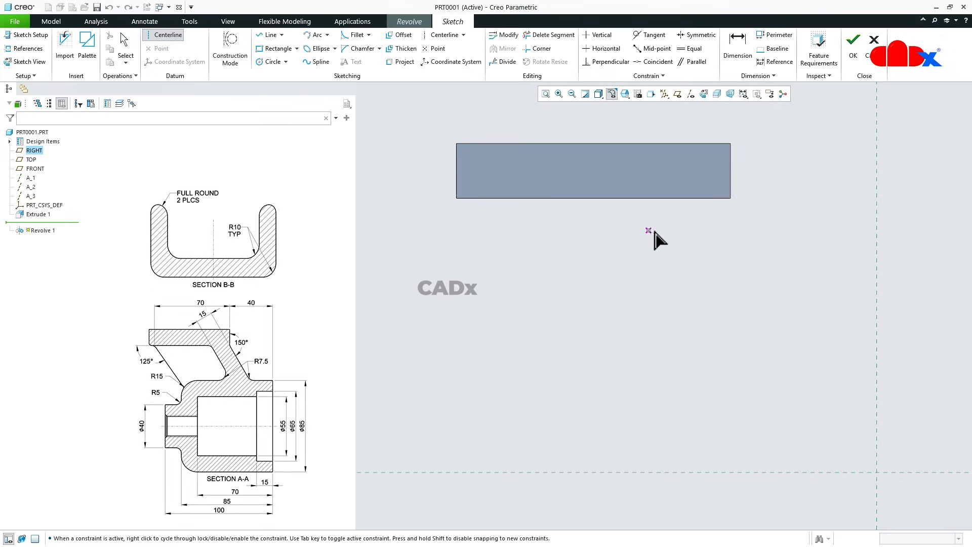
pyautogui.scroll(2, 668, 226)
pyautogui.click(536, 386)
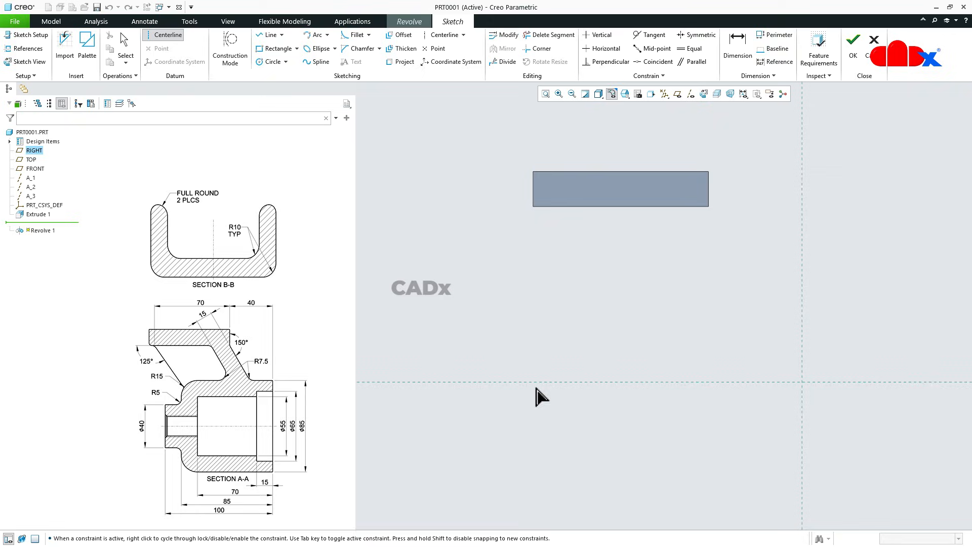
pyautogui.click(704, 385)
pyautogui.scroll(1, 720, 318)
pyautogui.middleClick(720, 318)
# Step: Sketch a closed stepped half-profile below the centerline from the vertical reference, about 104 mm long, with diameters of about 70 and 33 mm
pyautogui.rightClick(720, 318)
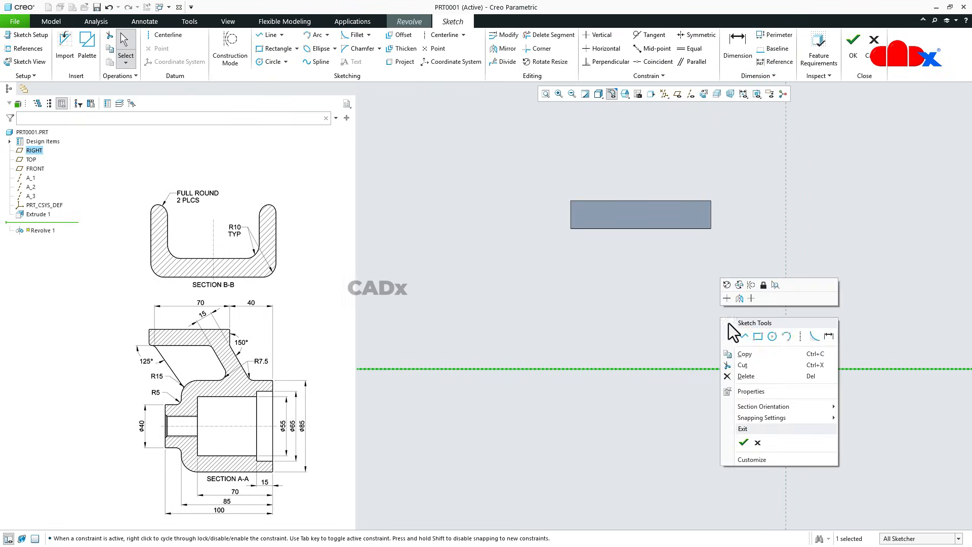
pyautogui.click(728, 323)
pyautogui.click(785, 369)
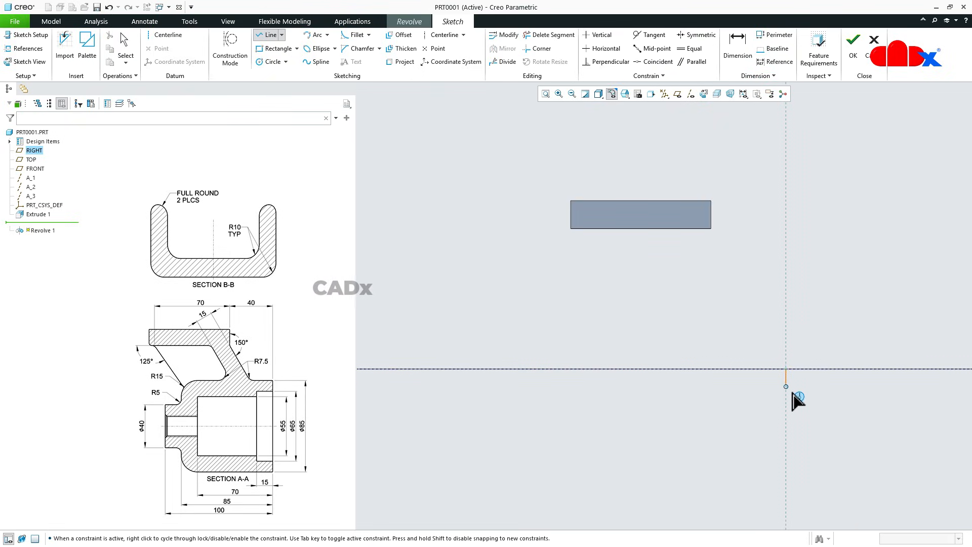
pyautogui.click(792, 435)
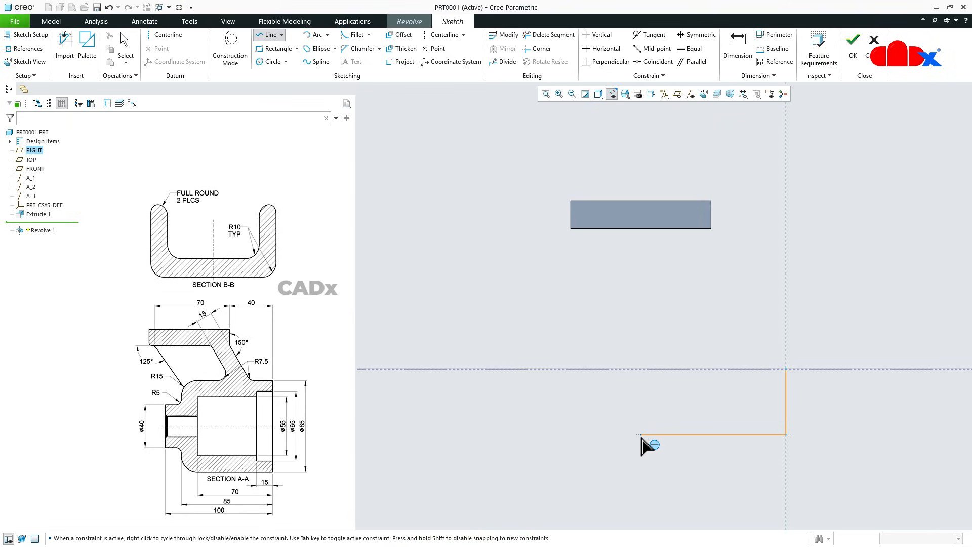
pyautogui.click(641, 434)
pyautogui.click(642, 401)
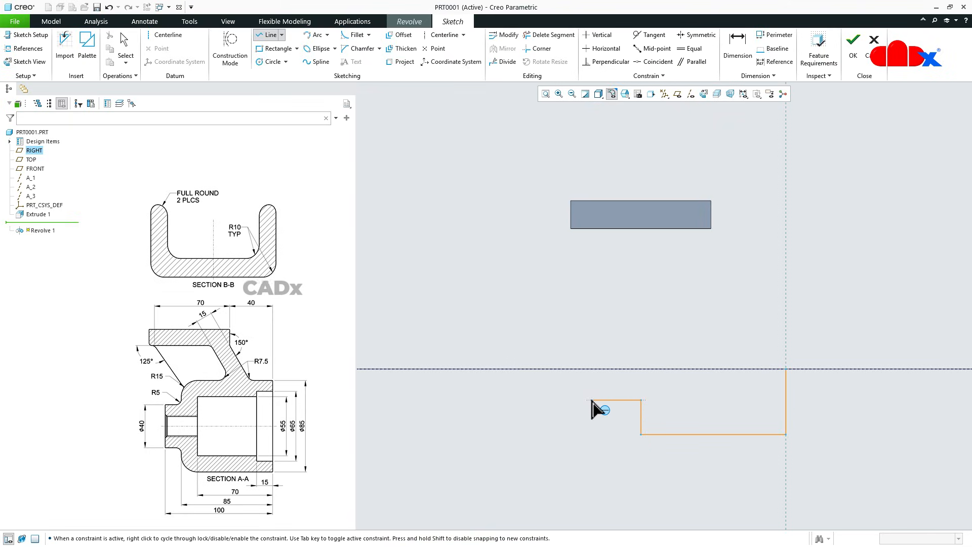
pyautogui.click(591, 400)
pyautogui.click(592, 368)
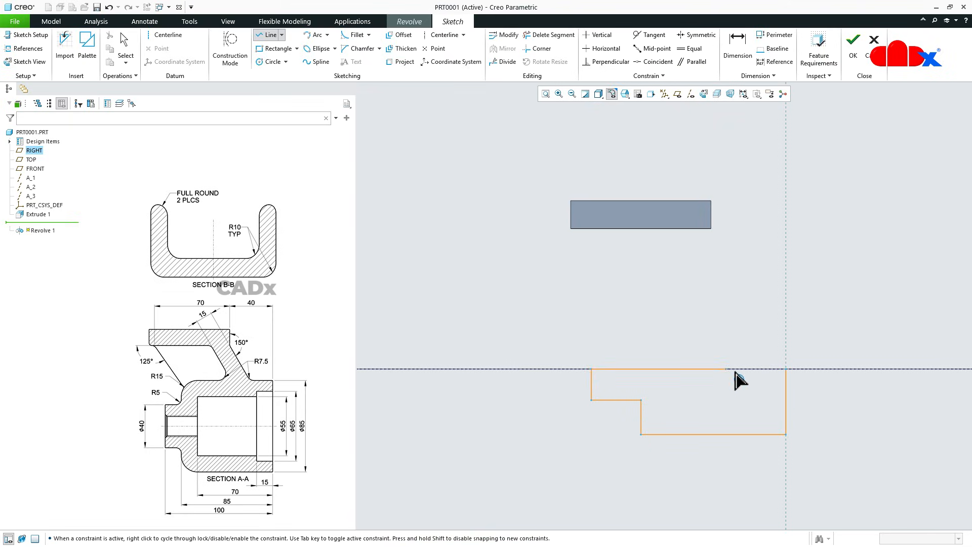
pyautogui.click(786, 368)
pyautogui.middleClick(861, 407)
pyautogui.middleClick(839, 414)
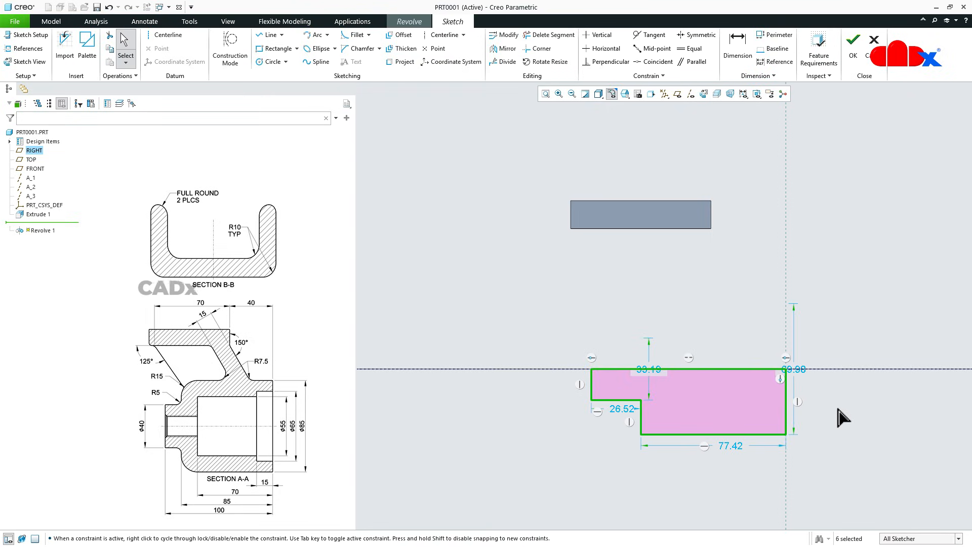
# Step: Dimension the profile's overall length at 100 mm and set its larger section's length to 85 mm
pyautogui.rightClick(837, 409)
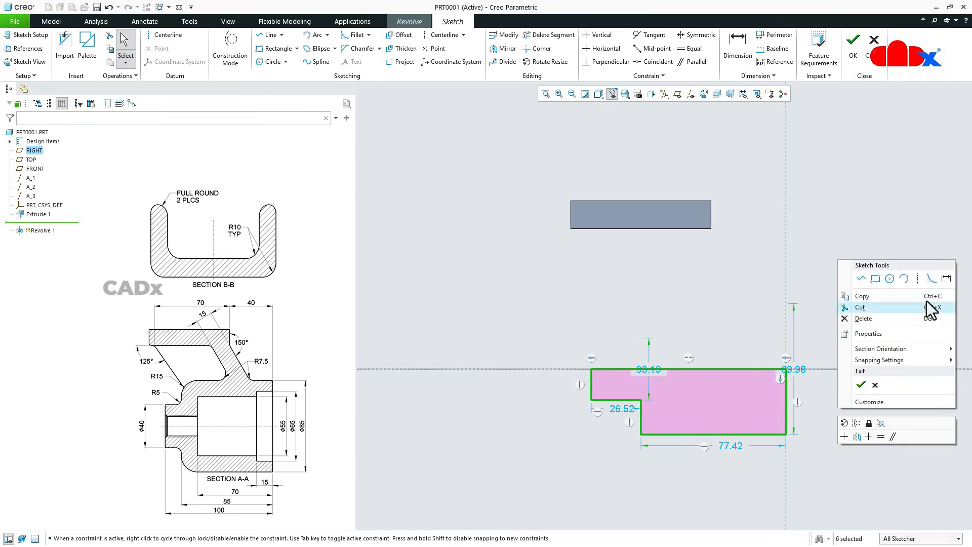
pyautogui.click(946, 283)
pyautogui.click(787, 475)
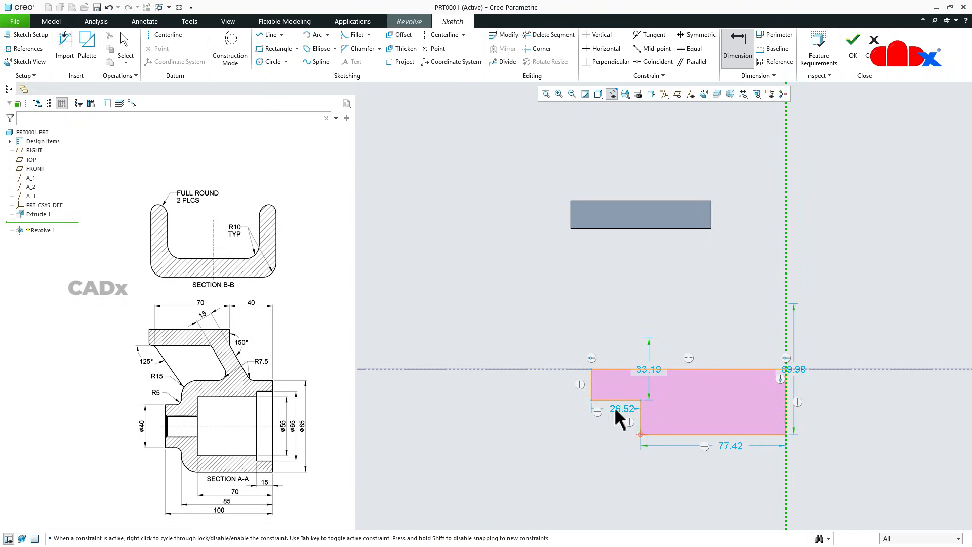
pyautogui.click(592, 388)
pyautogui.middleClick(671, 481)
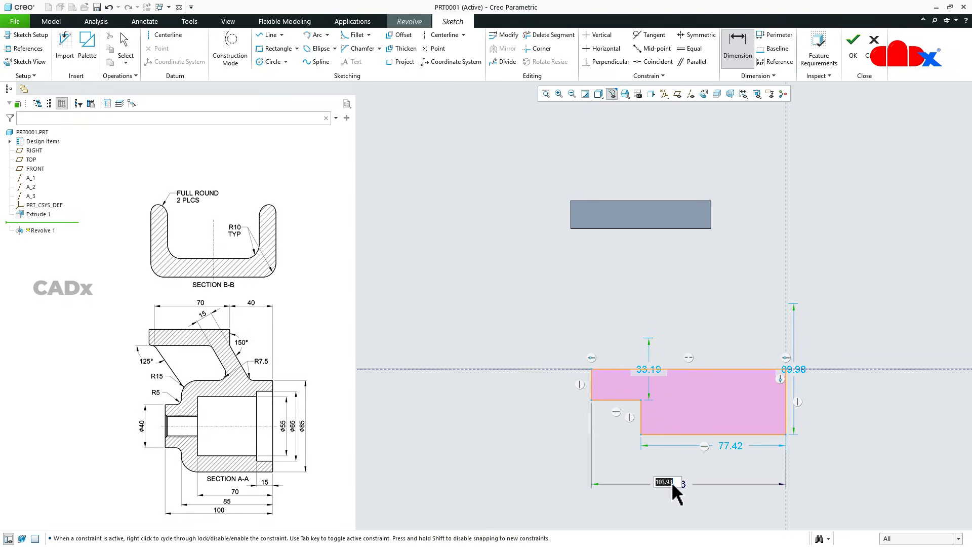
pyautogui.write('100')
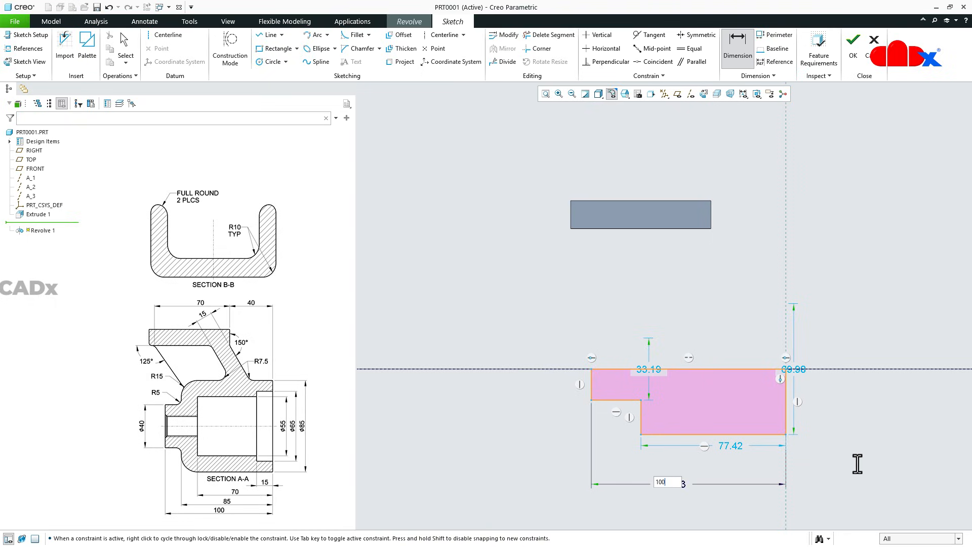
pyautogui.press('Return')
pyautogui.doubleClick(731, 445)
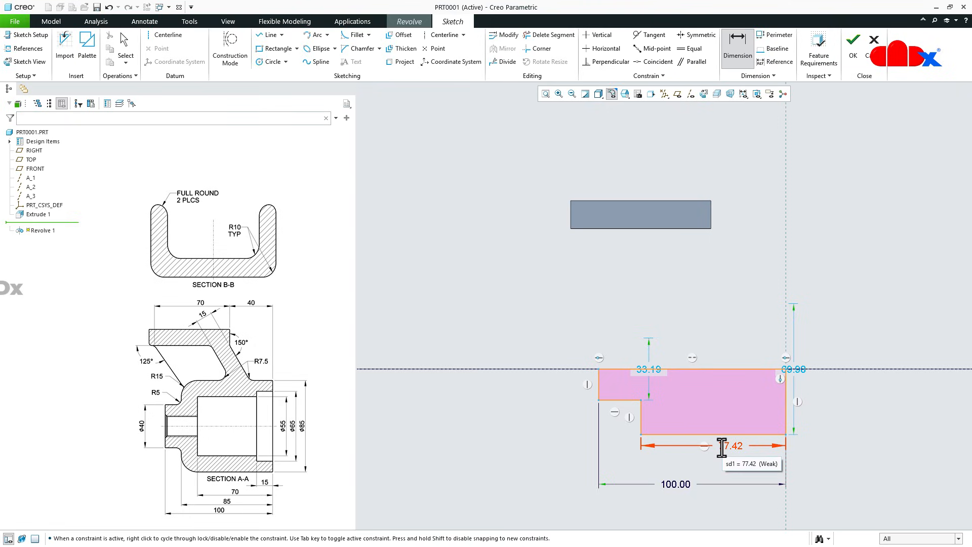
pyautogui.write('85')
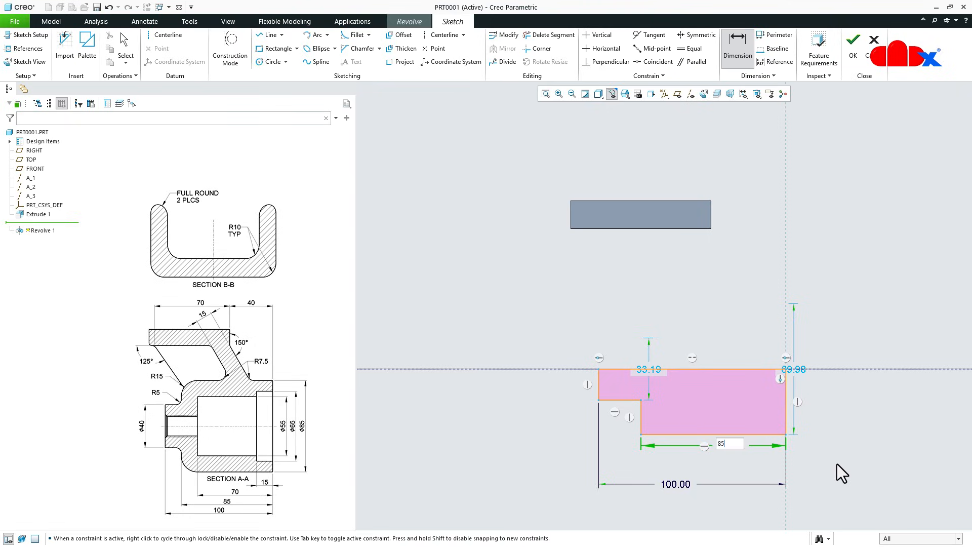
pyautogui.press('Return')
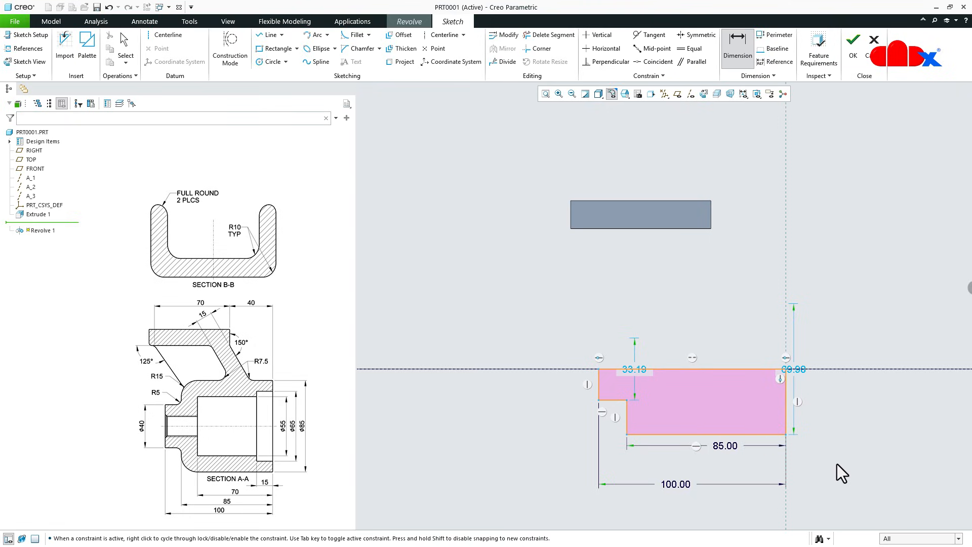
# Step: Set the profile's small-section diameter to 40 mm and its large-section diameter to 85 mm
pyautogui.scroll(3, 640, 372)
pyautogui.doubleClick(639, 372)
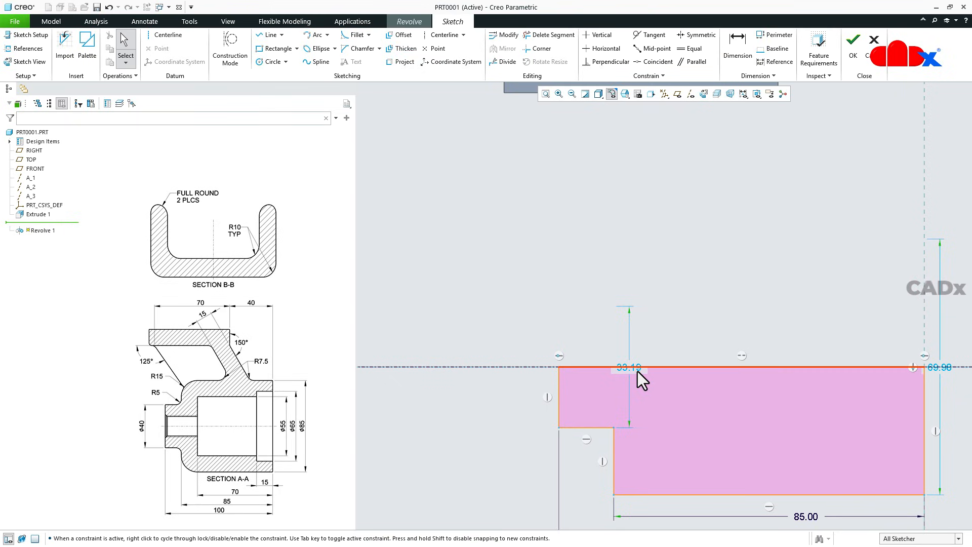
pyautogui.write('40')
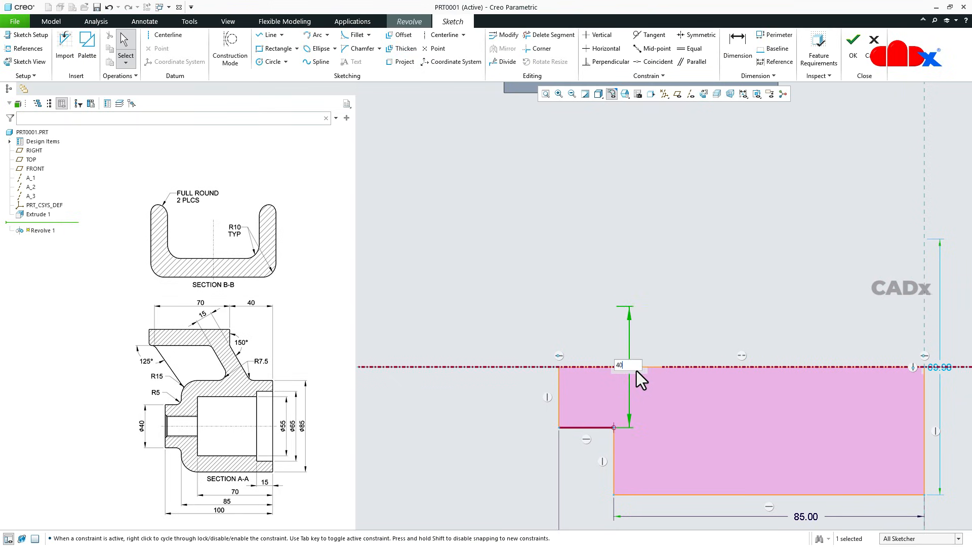
pyautogui.press('Return')
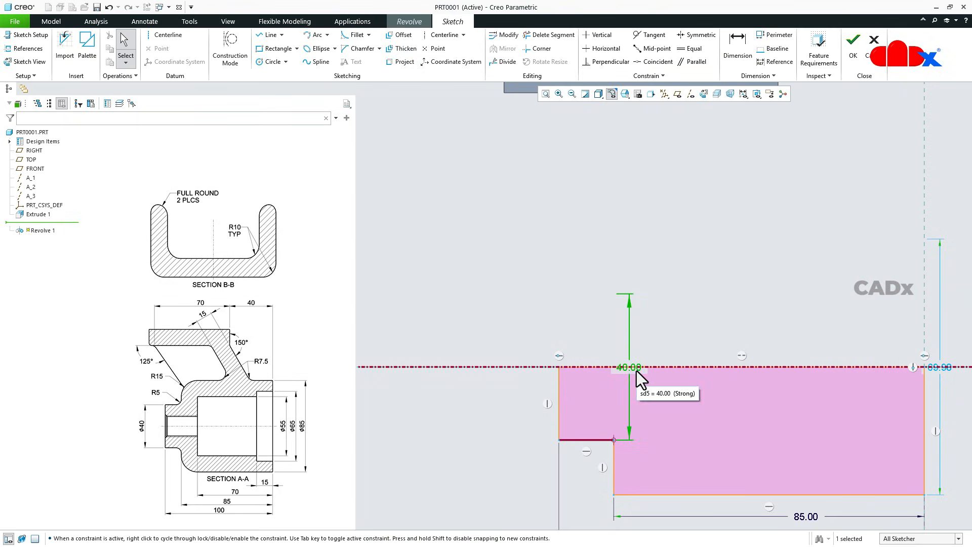
pyautogui.doubleClick(939, 366)
pyautogui.write('85')
pyautogui.press('Return')
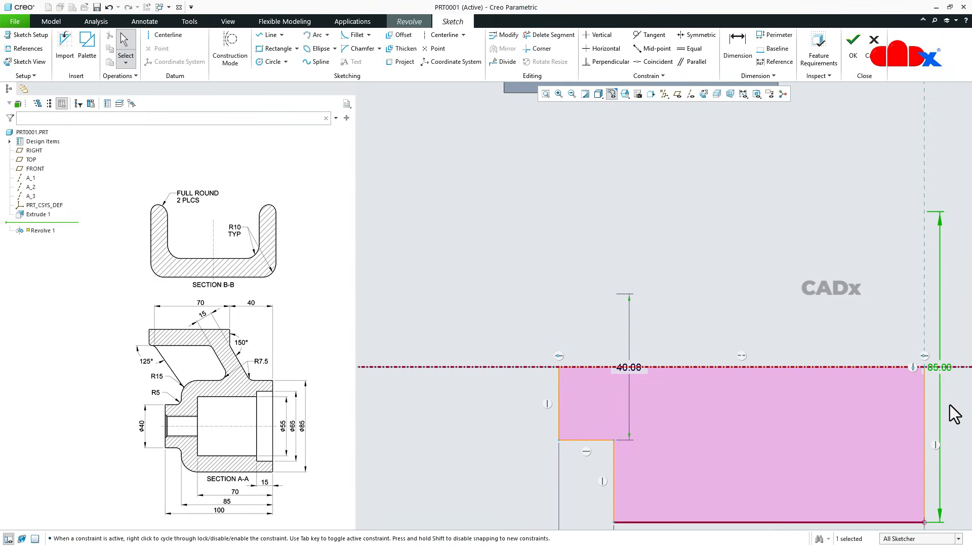
pyautogui.scroll(-3, 641, 327)
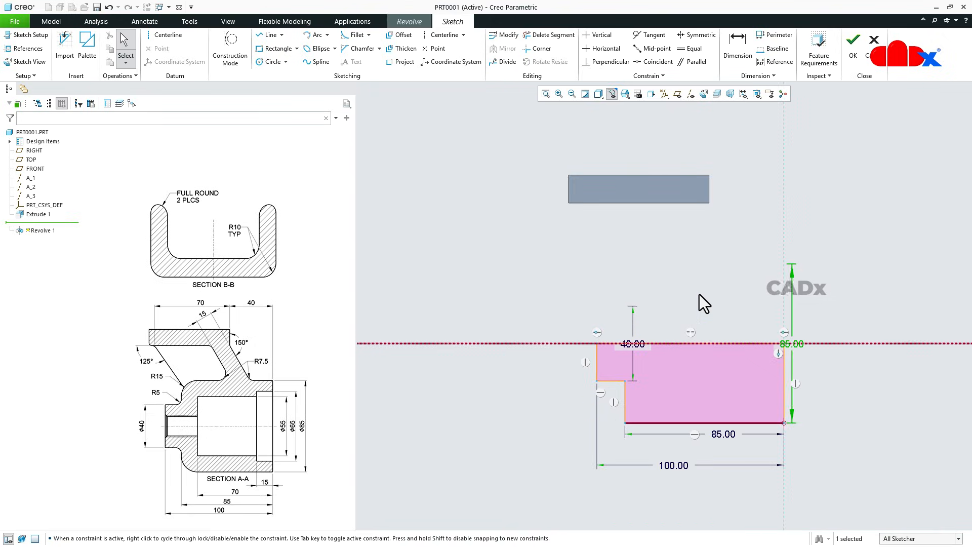
# Step: Finish the sketch and revolve the stepped profile 360° into a solid hub
pyautogui.click(853, 56)
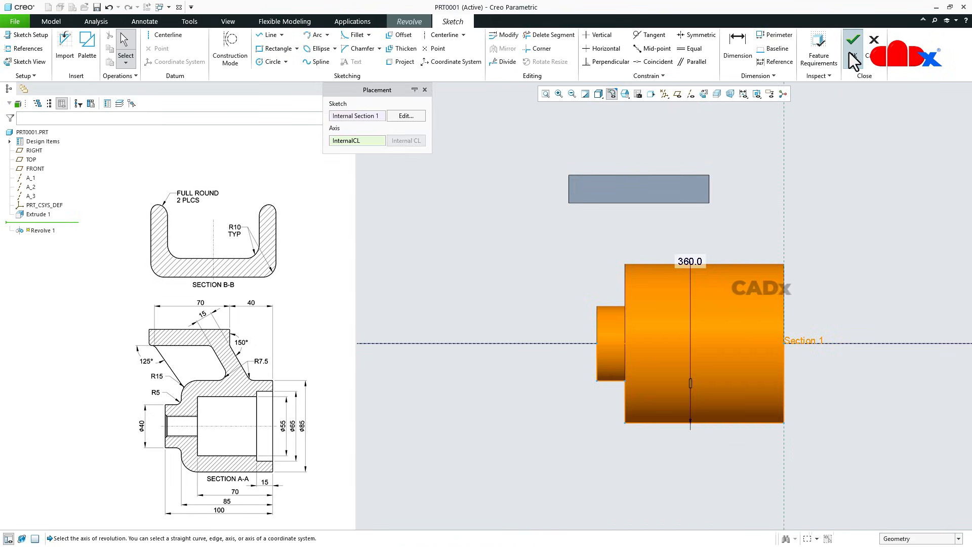
pyautogui.middleClick(841, 249)
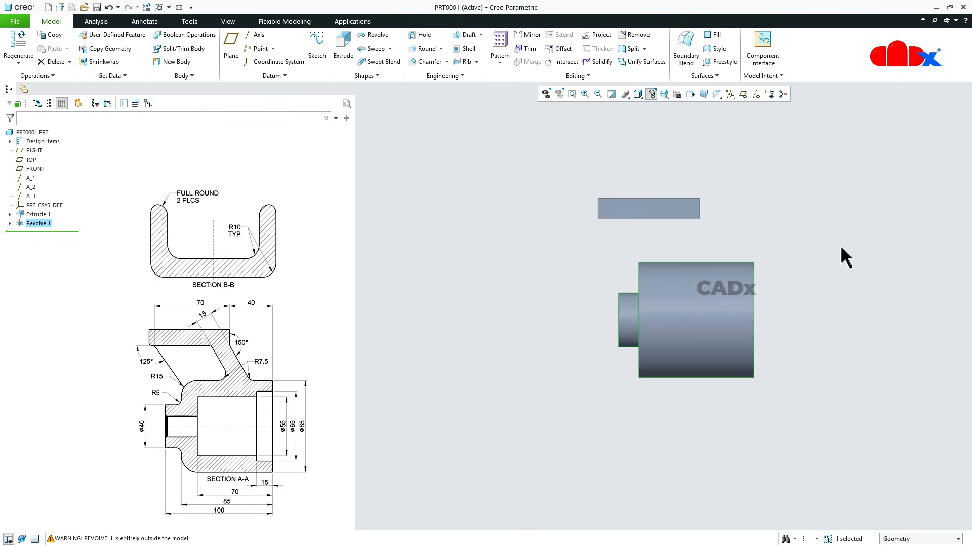
pyautogui.hotkey('ctrl', 'd')
pyautogui.click(841, 248)
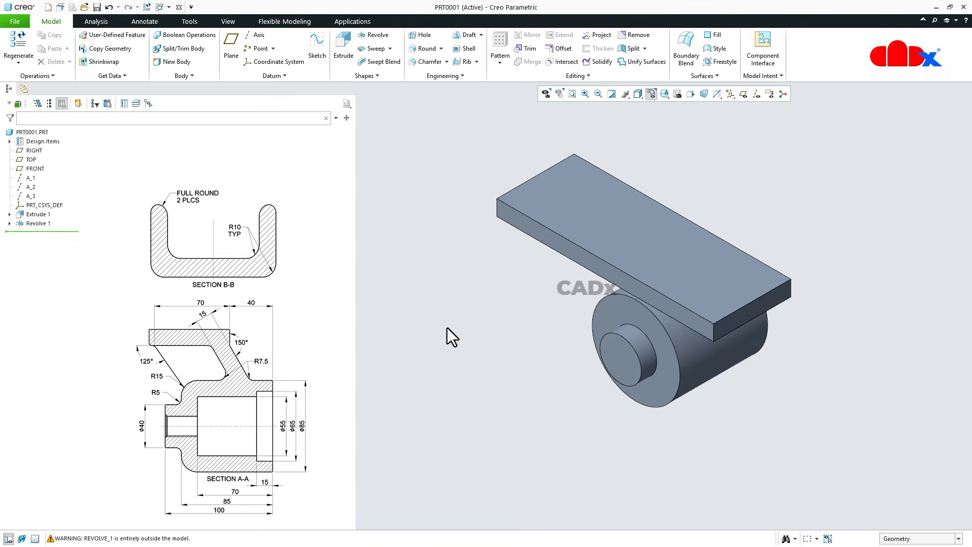
# Step: Start an extrusion on the RIGHT plane and sketch a closed five-sided web profile from the plate's underside to the hub's lowest edge, about 69 mm wide along the plate
pyautogui.click(336, 50)
pyautogui.click(29, 149)
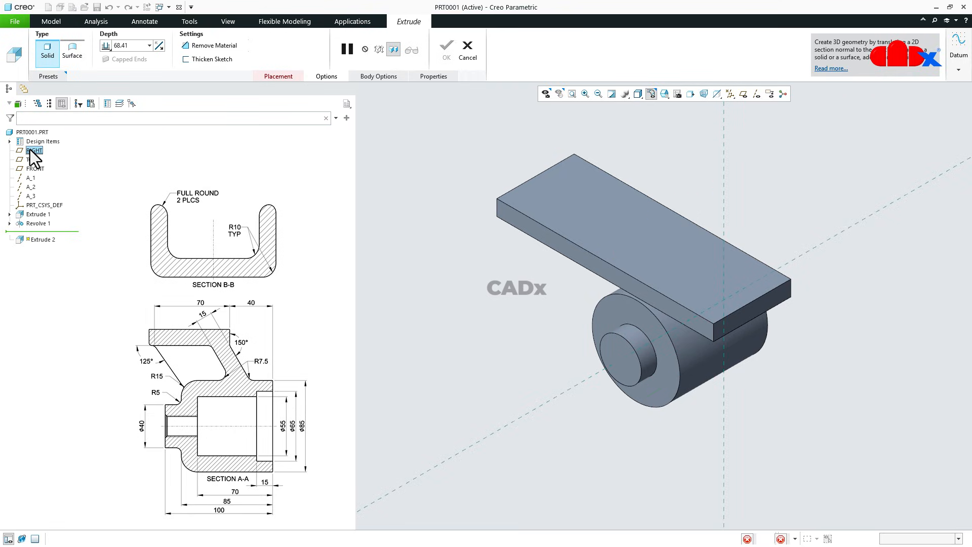
pyautogui.click(703, 94)
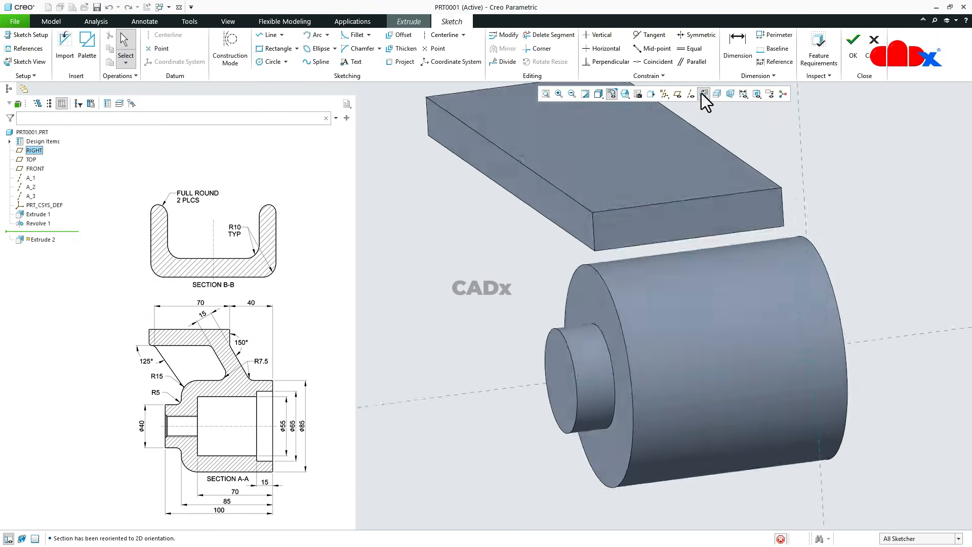
pyautogui.rightClick(755, 211)
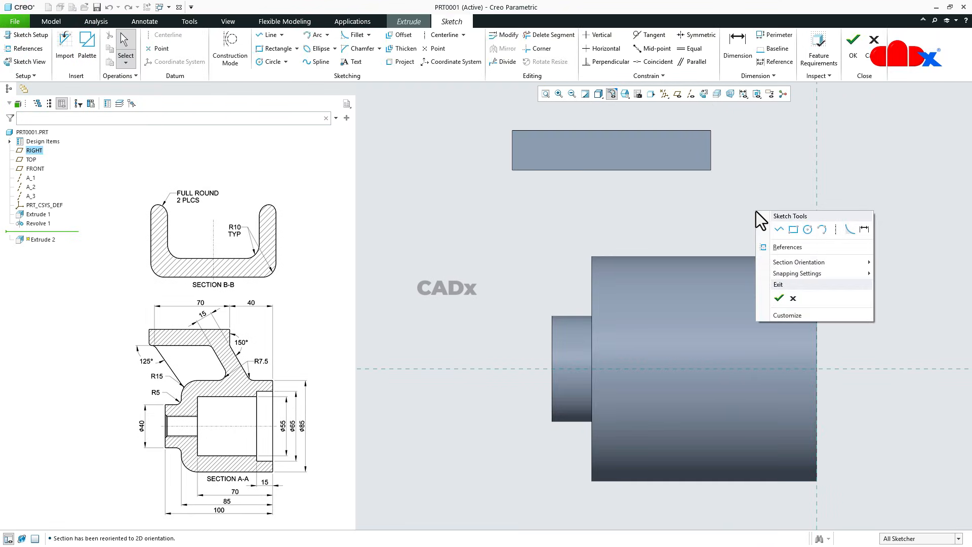
pyautogui.click(777, 229)
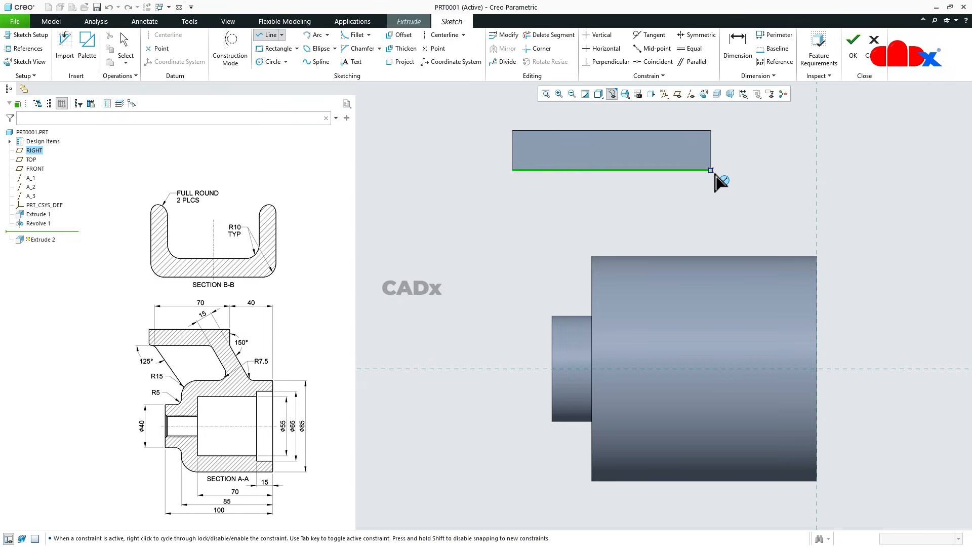
pyautogui.click(713, 173)
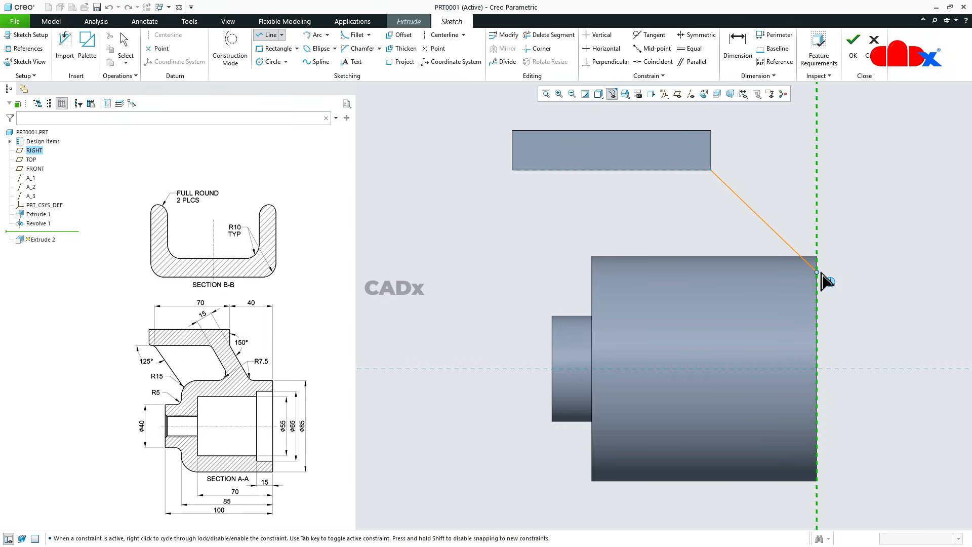
pyautogui.click(822, 363)
pyautogui.click(821, 484)
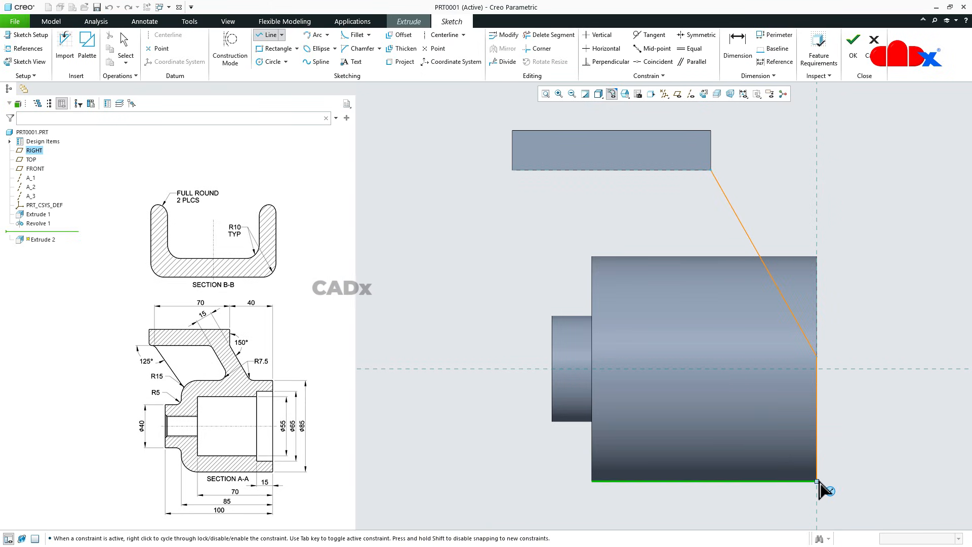
pyautogui.click(744, 482)
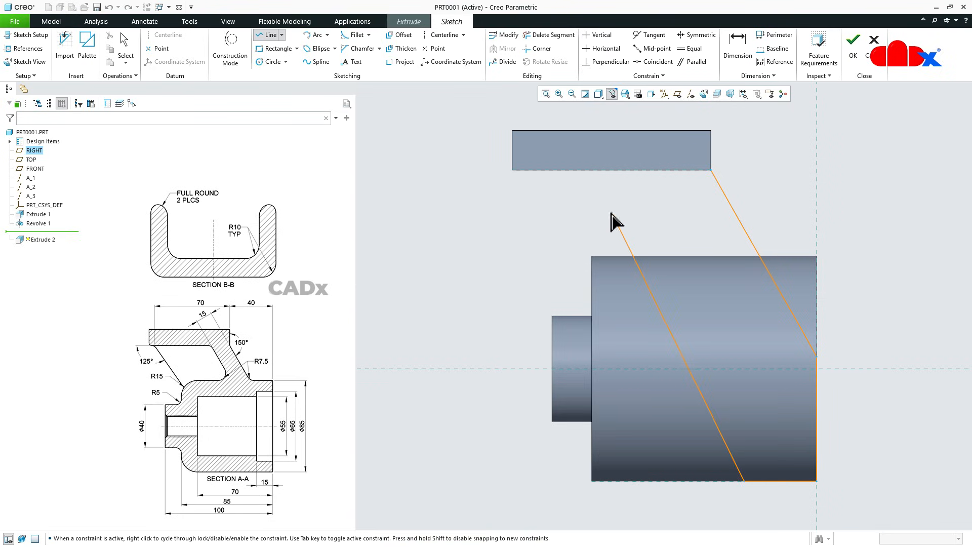
pyautogui.click(527, 172)
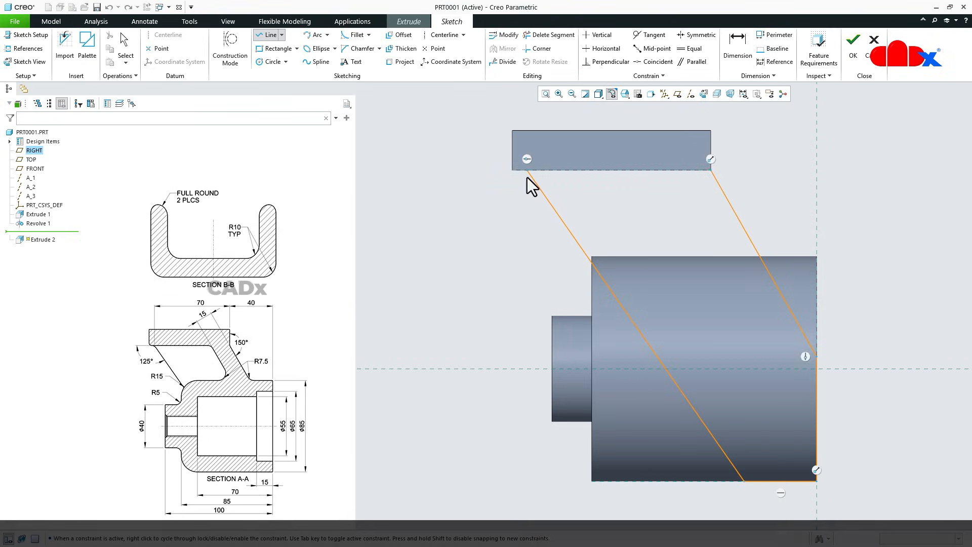
pyautogui.click(711, 172)
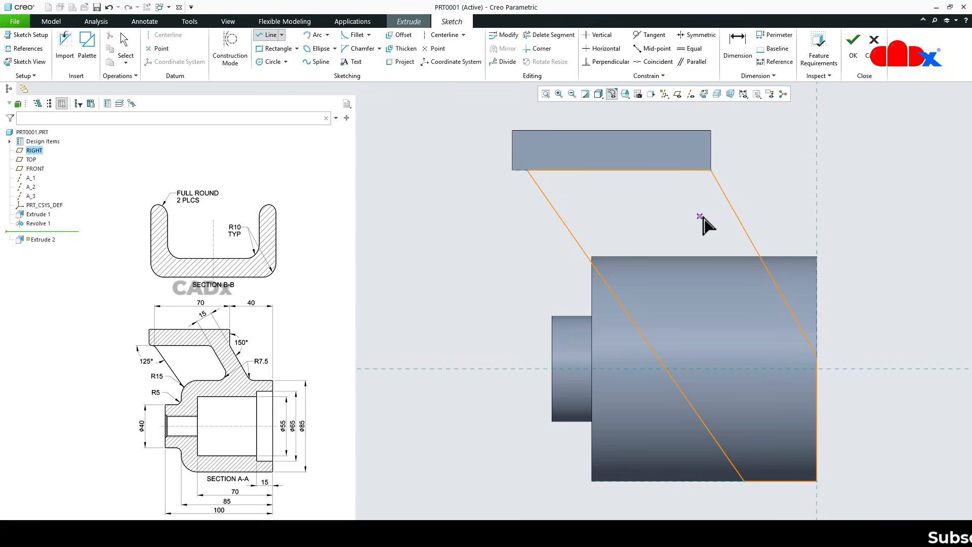
pyautogui.middleClick(773, 207)
pyautogui.middleClick(774, 207)
# Step: Dimension the angle between the web profile's rear sloped line and the plate's vertical end edge at 150°
pyautogui.rightClick(770, 198)
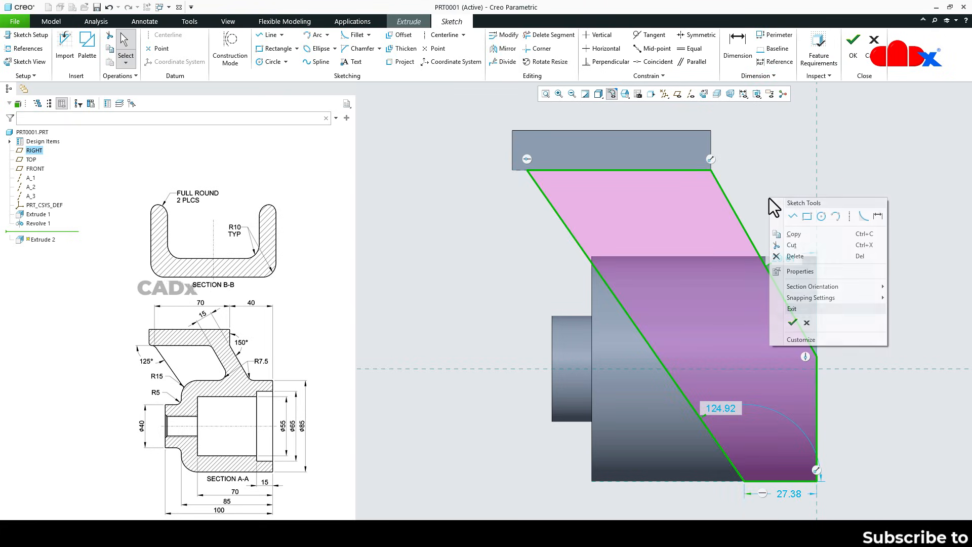
pyautogui.click(877, 219)
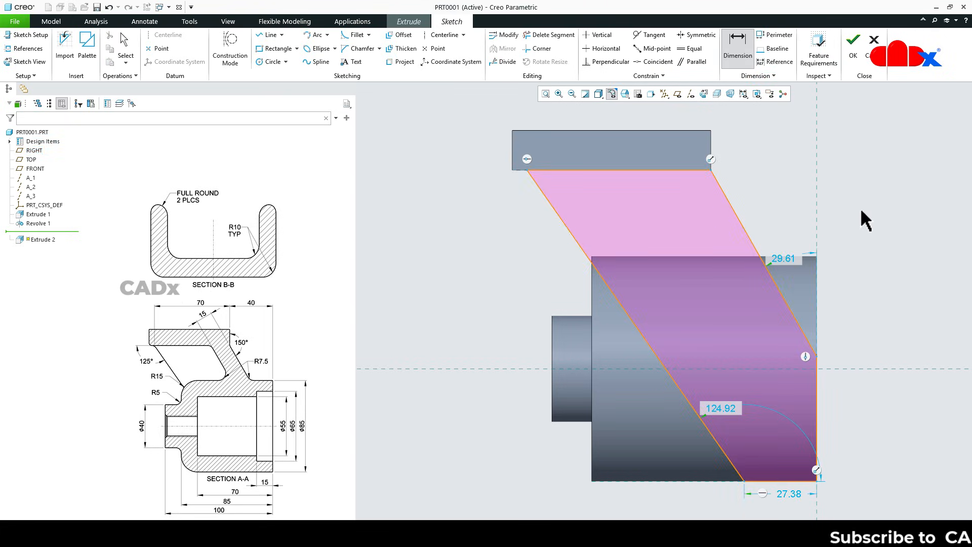
pyautogui.click(733, 203)
pyautogui.click(711, 152)
pyautogui.middleClick(731, 166)
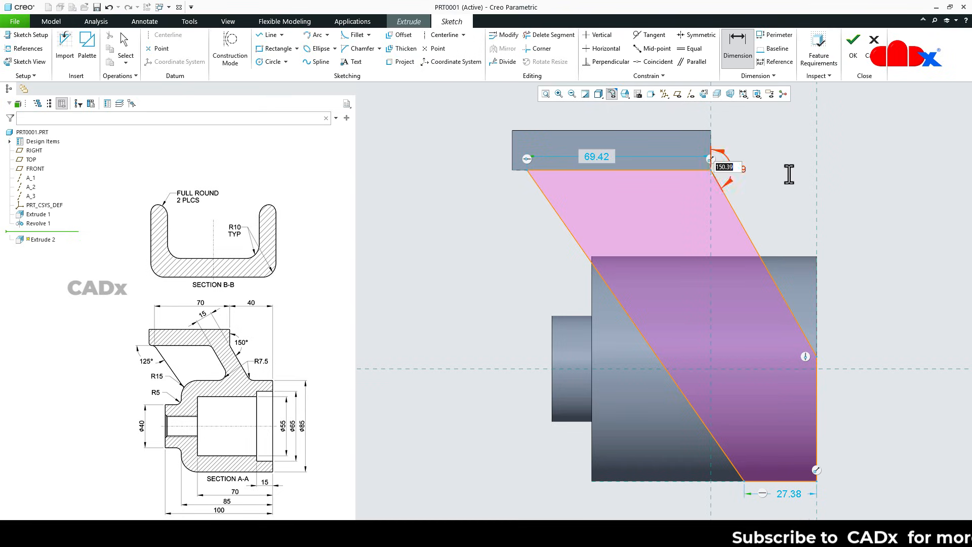
pyautogui.write('150')
pyautogui.press('Return')
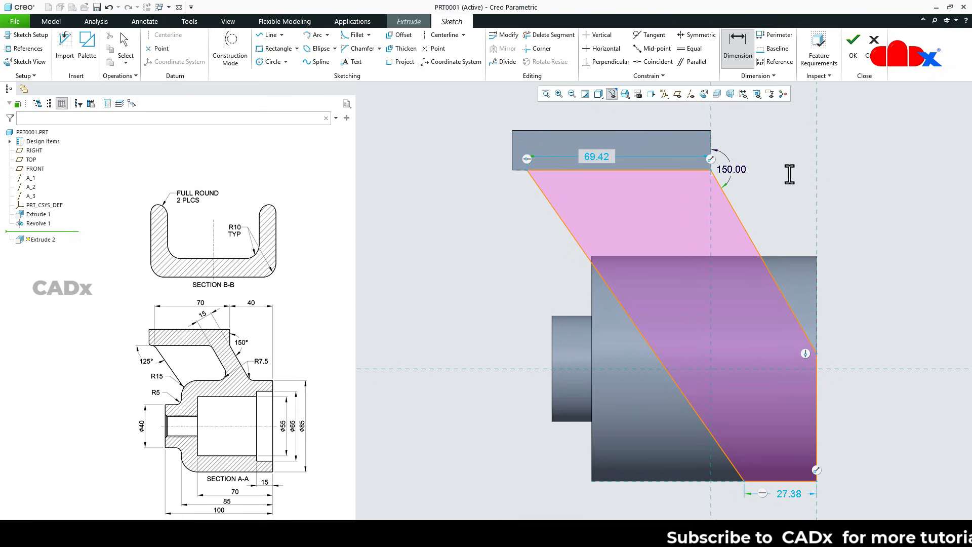
# Step: Set the web profile's front sloped line at 125° to the plate's underside and its upper edge length to 70 mm
pyautogui.click(546, 198)
pyautogui.middleClick(527, 198)
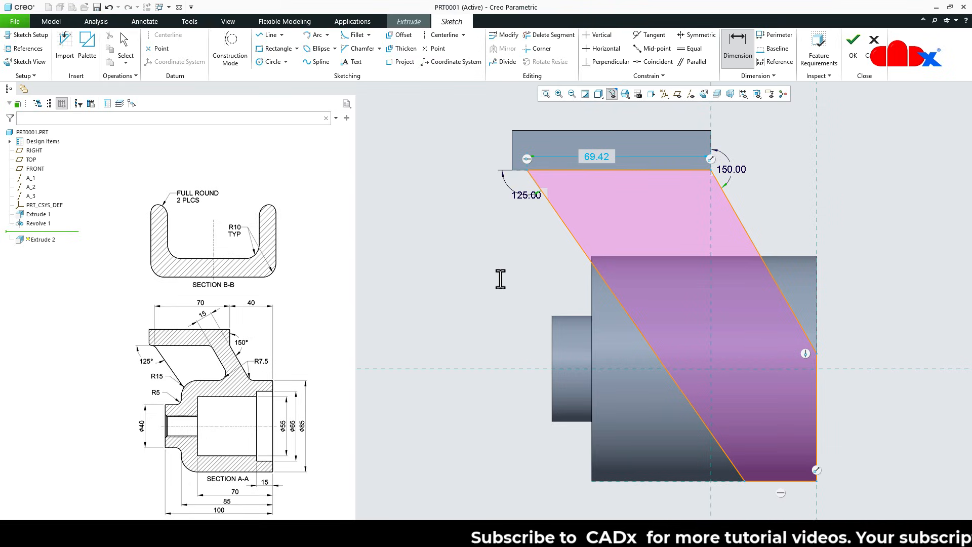
pyautogui.doubleClick(602, 157)
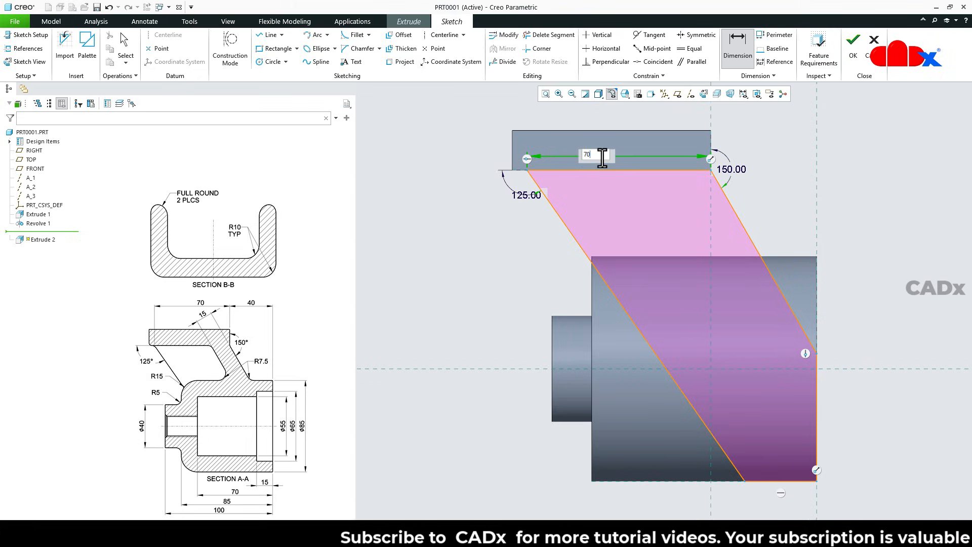
pyautogui.press('Return')
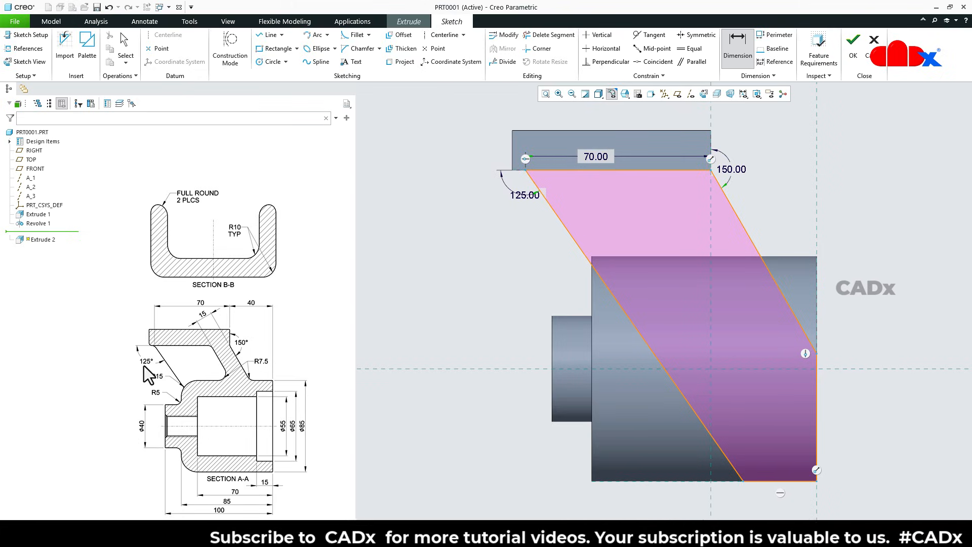
# Step: Finish the web sketch and set the extrusion's first side to end at the plate's nearest end face using To Reference
pyautogui.rightClick(456, 301)
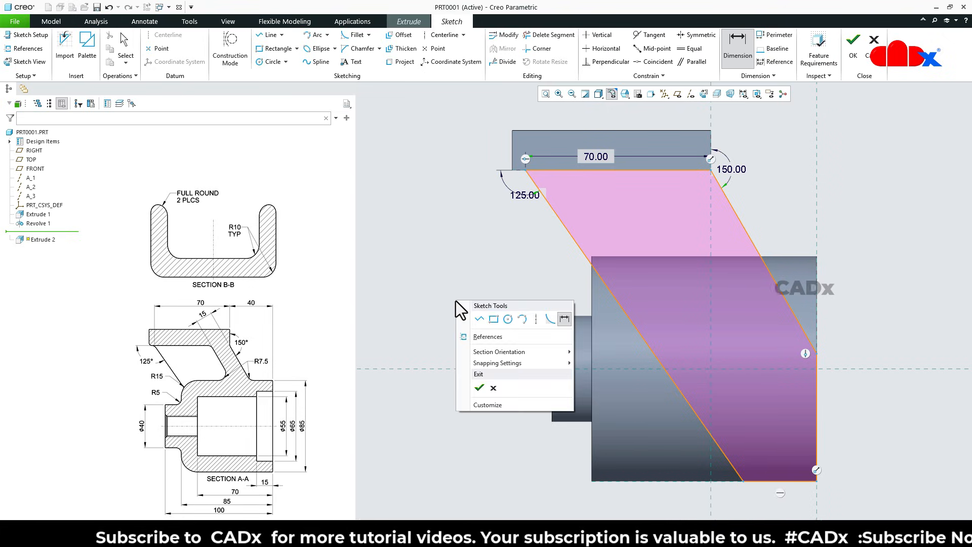
pyautogui.click(477, 388)
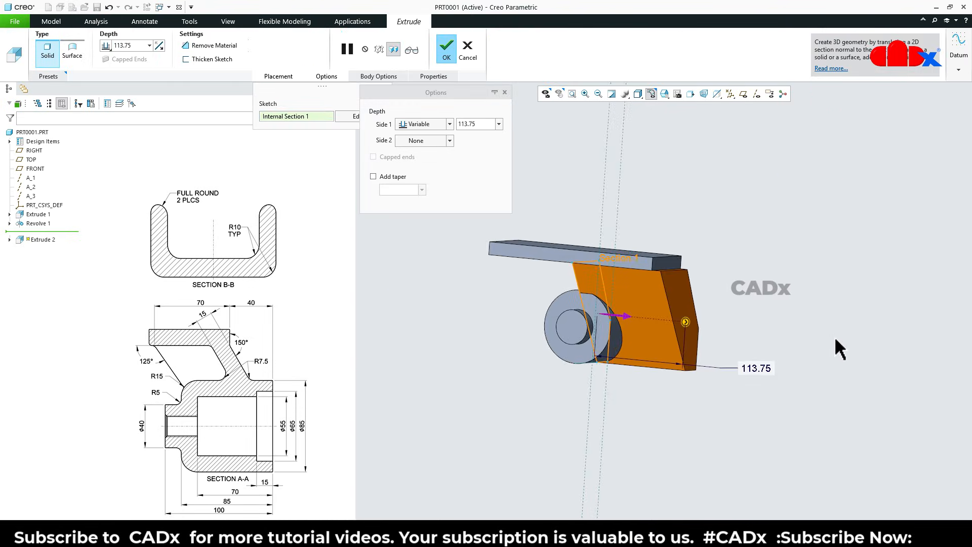
pyautogui.moveTo(671, 316); pyautogui.dragTo(679, 302, button='middle')
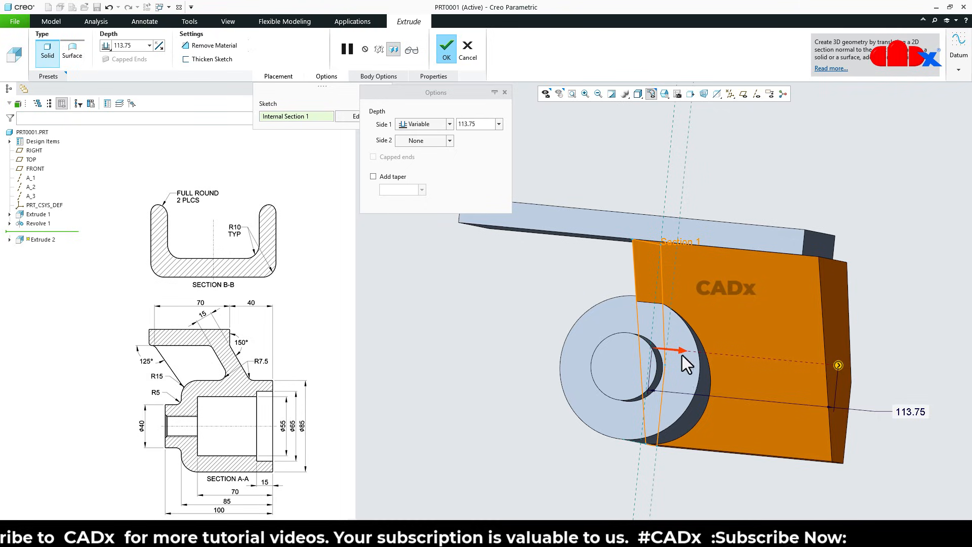
pyautogui.click(420, 123)
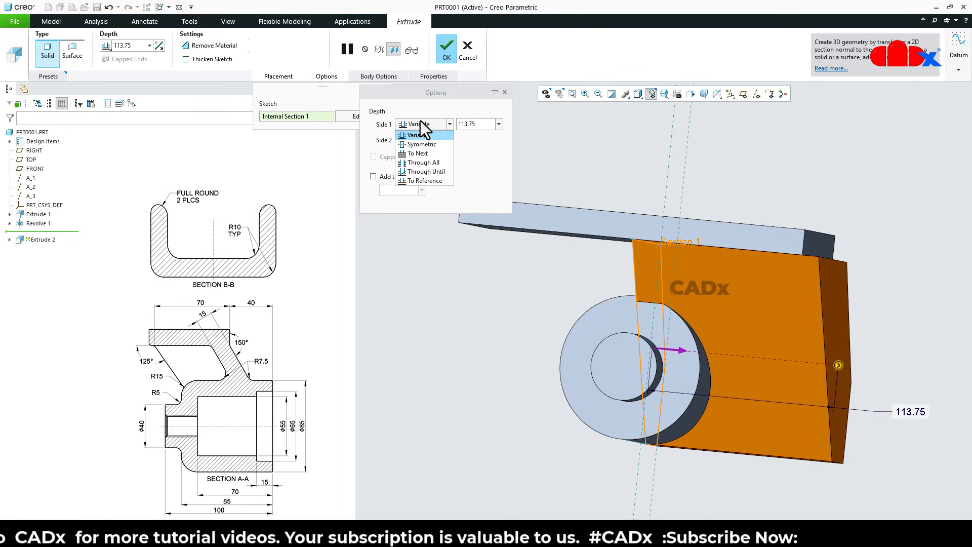
pyautogui.click(424, 181)
pyautogui.click(829, 253)
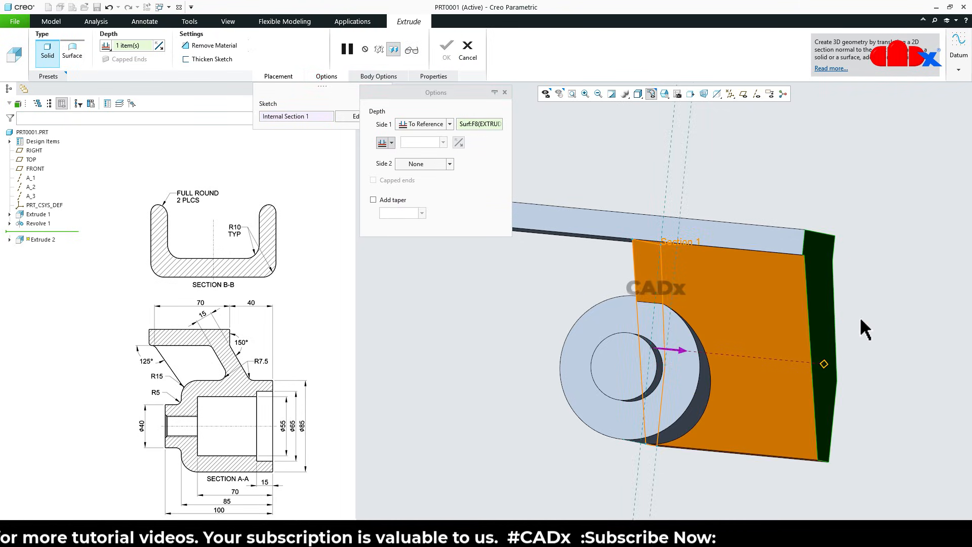
pyautogui.moveTo(862, 323); pyautogui.dragTo(874, 334, button='middle')
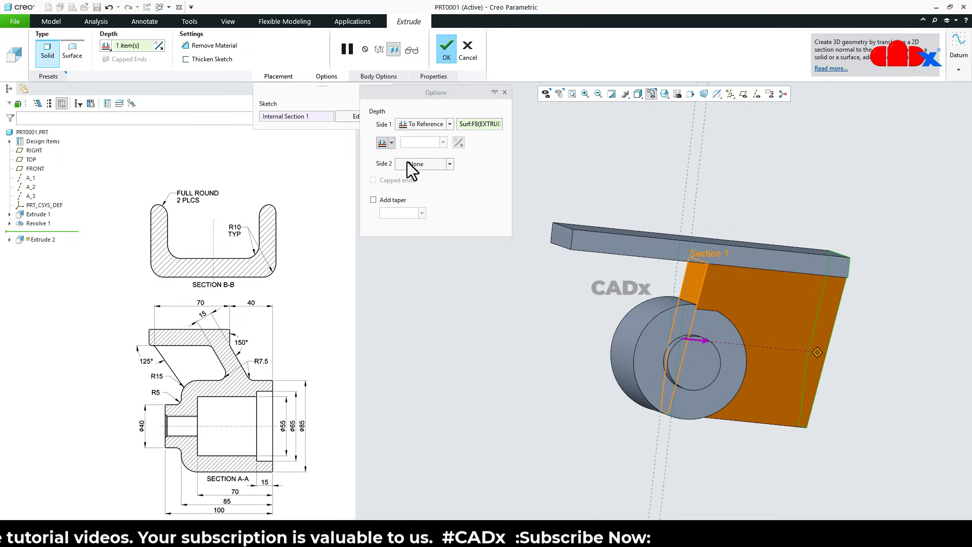
# Step: Extrude the web's second side up to the plate's opposite end face using To Reference, and complete the feature
pyautogui.click(408, 163)
pyautogui.click(412, 177)
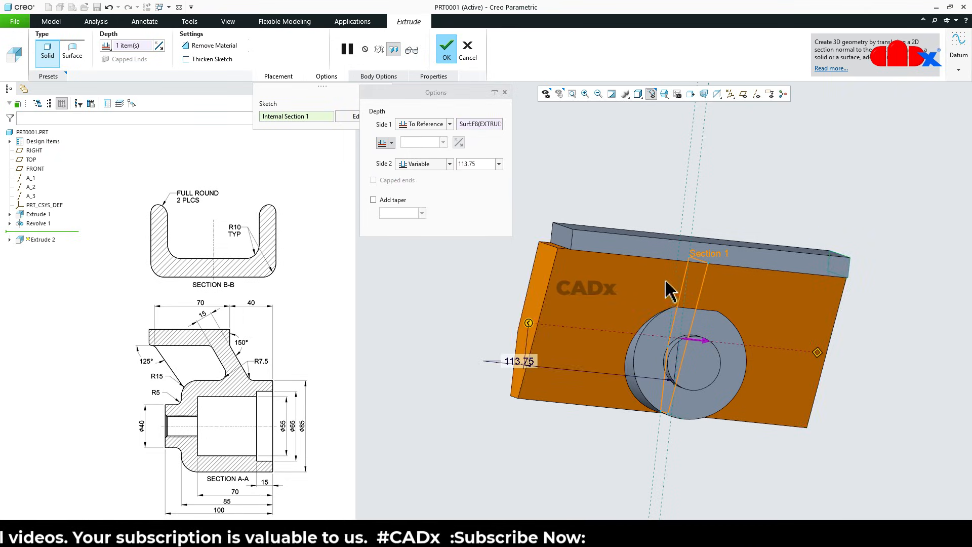
pyautogui.moveTo(671, 291); pyautogui.dragTo(676, 294, button='middle')
pyautogui.click(430, 161)
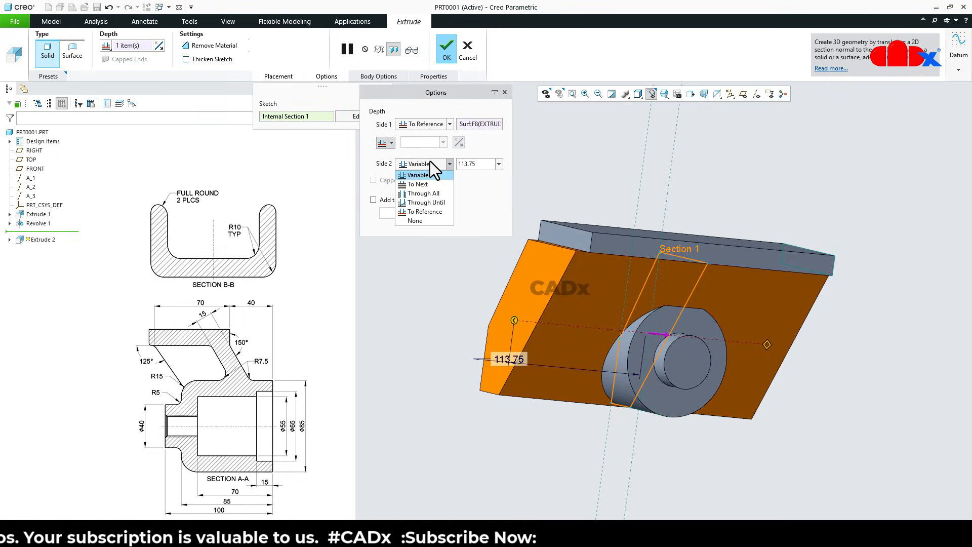
pyautogui.click(430, 213)
pyautogui.click(561, 244)
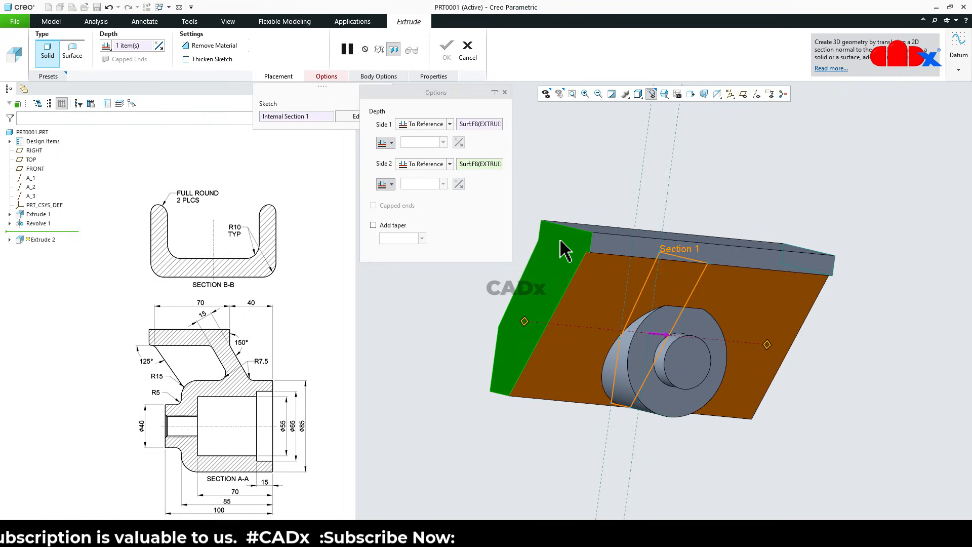
pyautogui.moveTo(560, 241); pyautogui.dragTo(525, 227, button='middle')
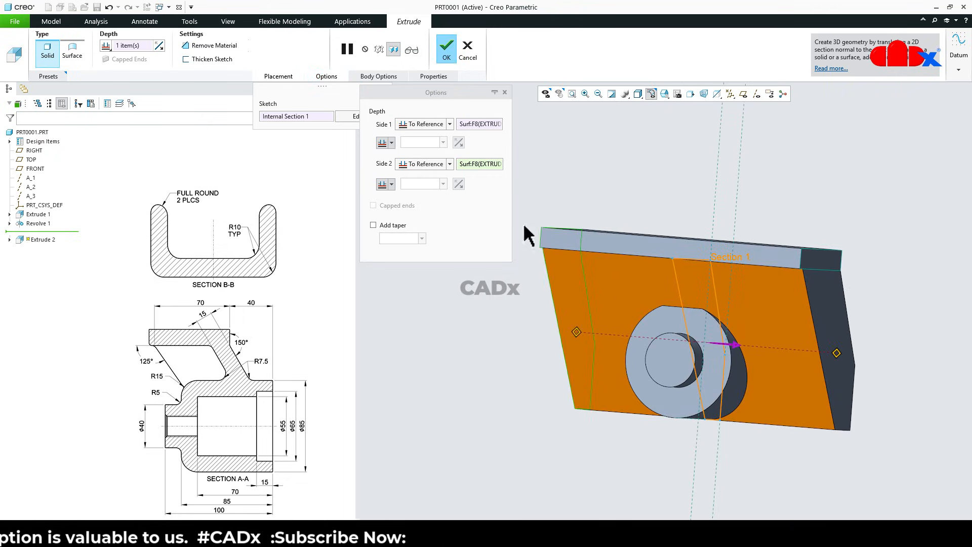
pyautogui.click(436, 56)
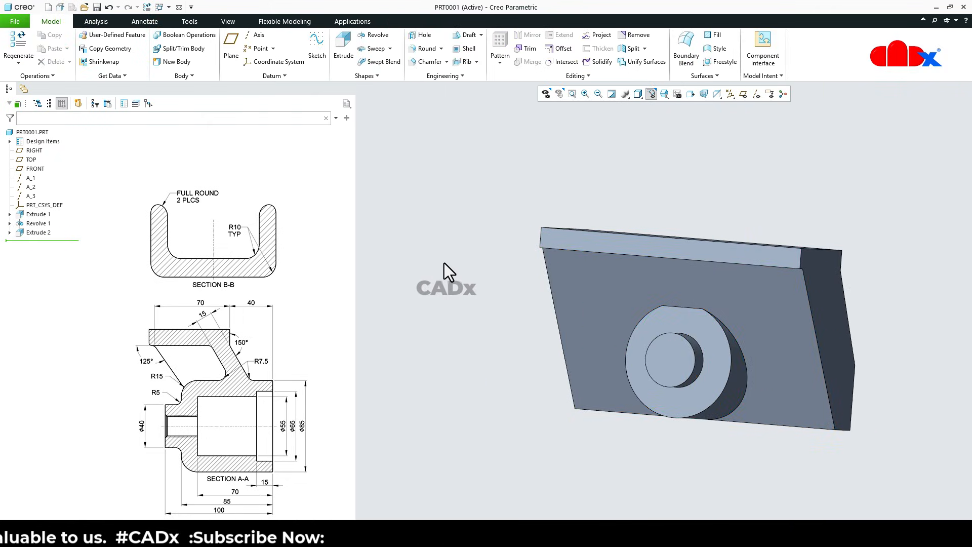
pyautogui.hotkey('ctrl', 'd')
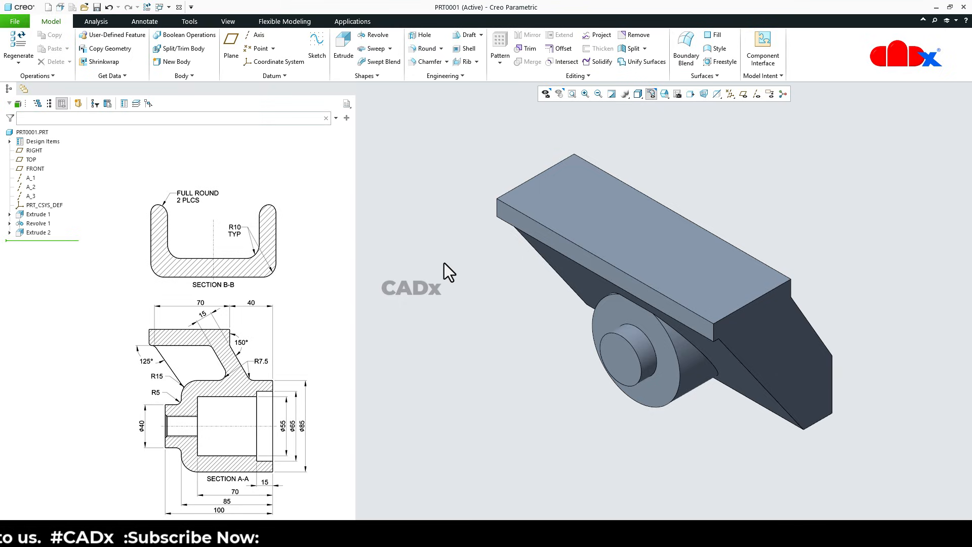
# Step: Start an extrusion sketch on the plate's long front face, adding the RIGHT plane, the hub's outer surface and the plate's lower edge as references
pyautogui.click(342, 49)
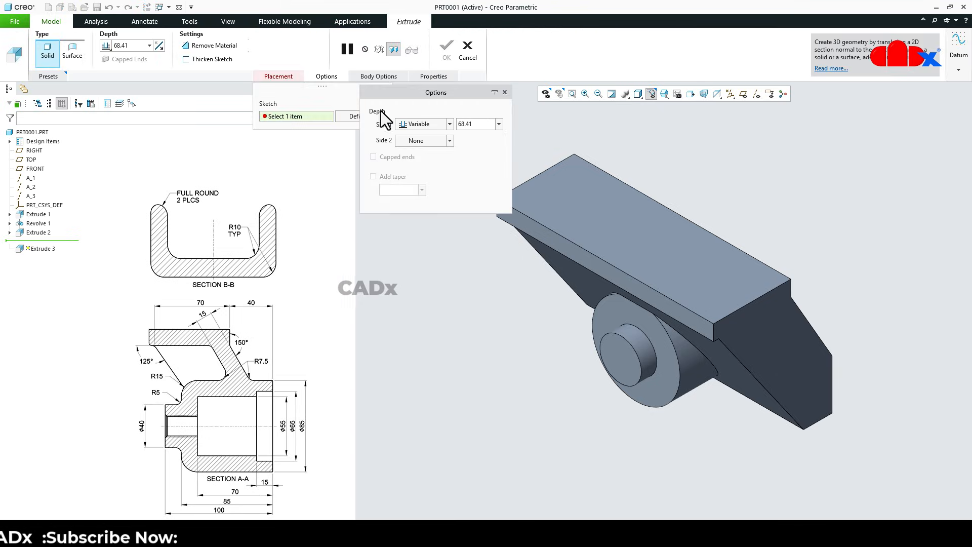
pyautogui.click(554, 242)
pyautogui.click(703, 94)
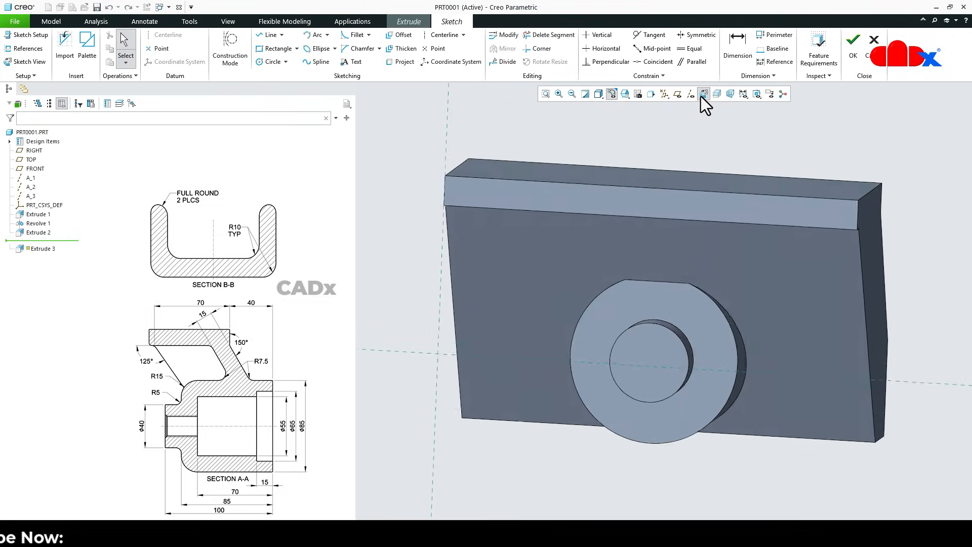
pyautogui.click(22, 49)
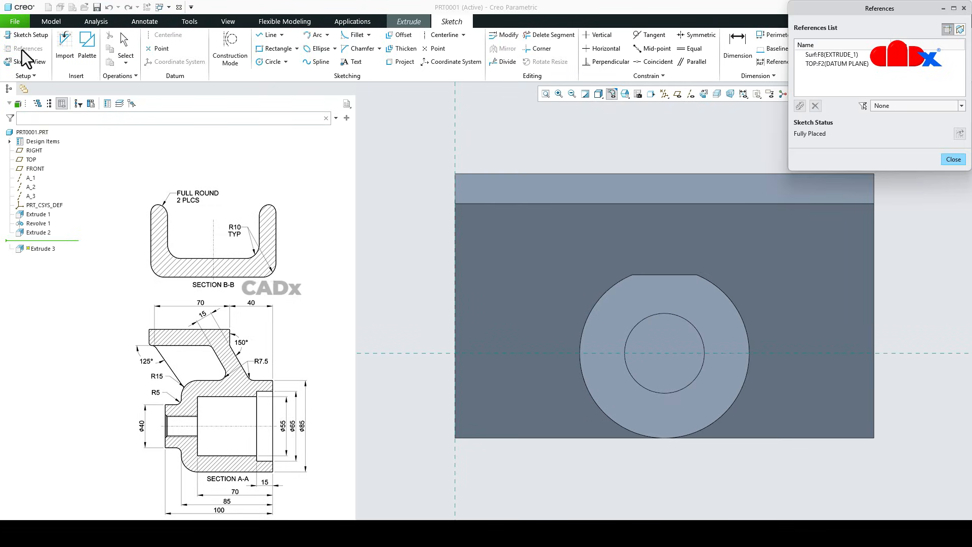
pyautogui.click(29, 151)
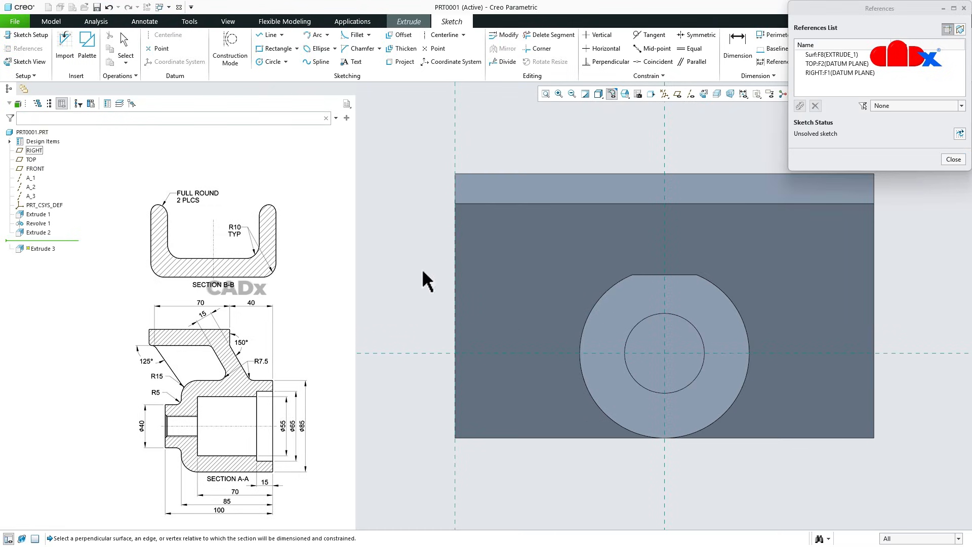
pyautogui.click(588, 321)
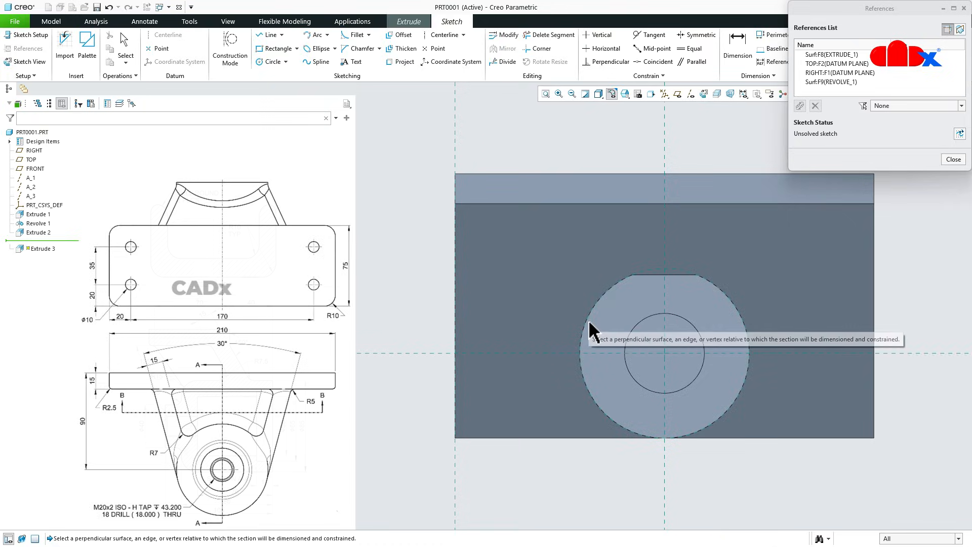
pyautogui.click(547, 207)
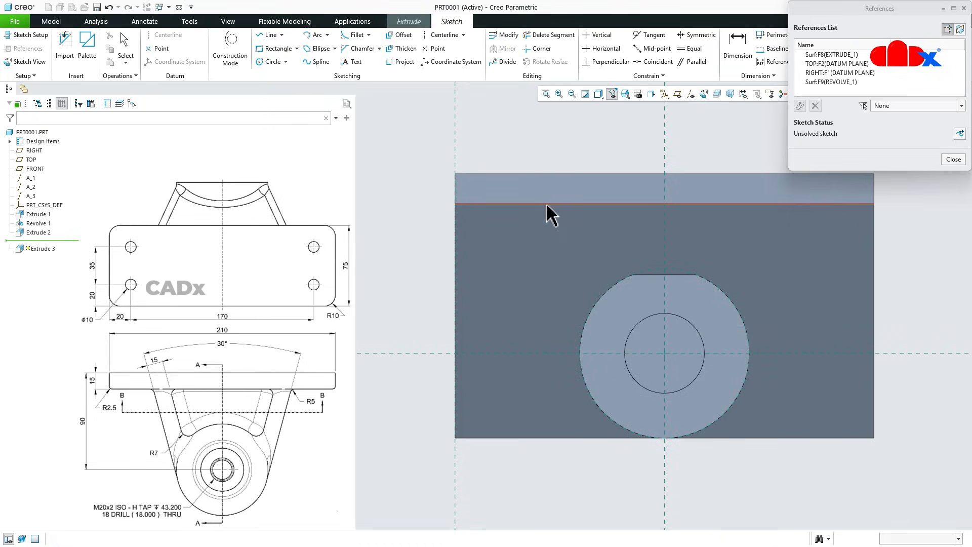
pyautogui.middleClick(548, 307)
pyautogui.rightClick(548, 307)
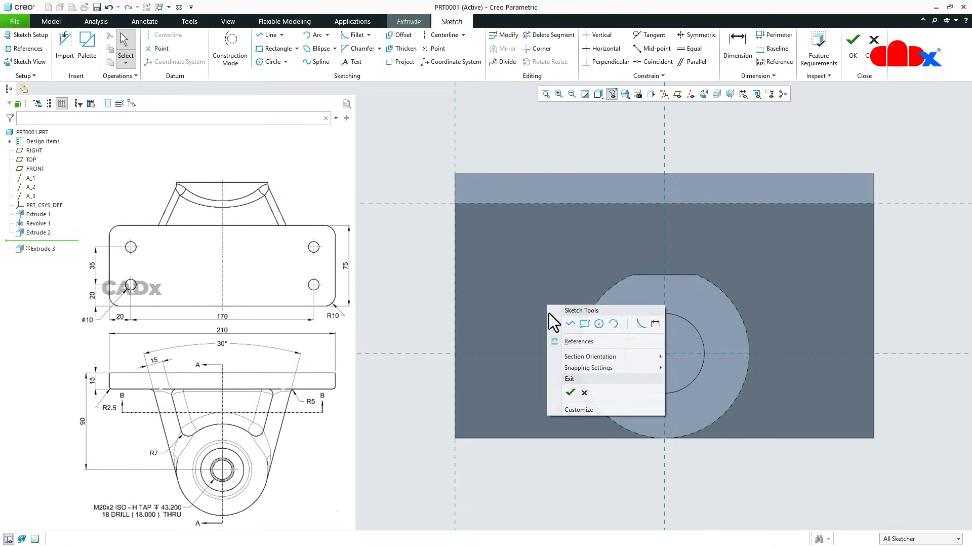
# Step: Sketch a circle centred on the hub axis and matching the hub's outer diameter
pyautogui.click(600, 323)
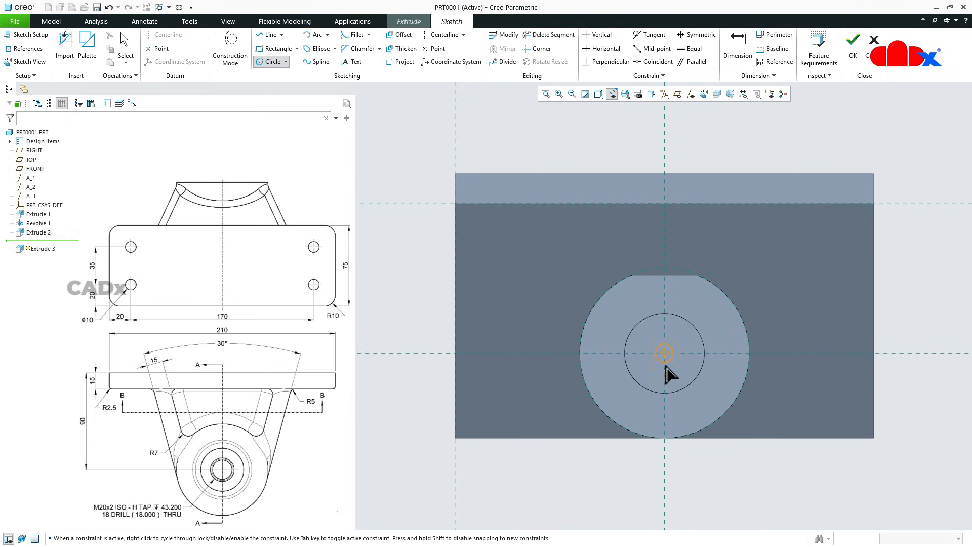
pyautogui.click(665, 364)
pyautogui.click(690, 435)
pyautogui.middleClick(712, 490)
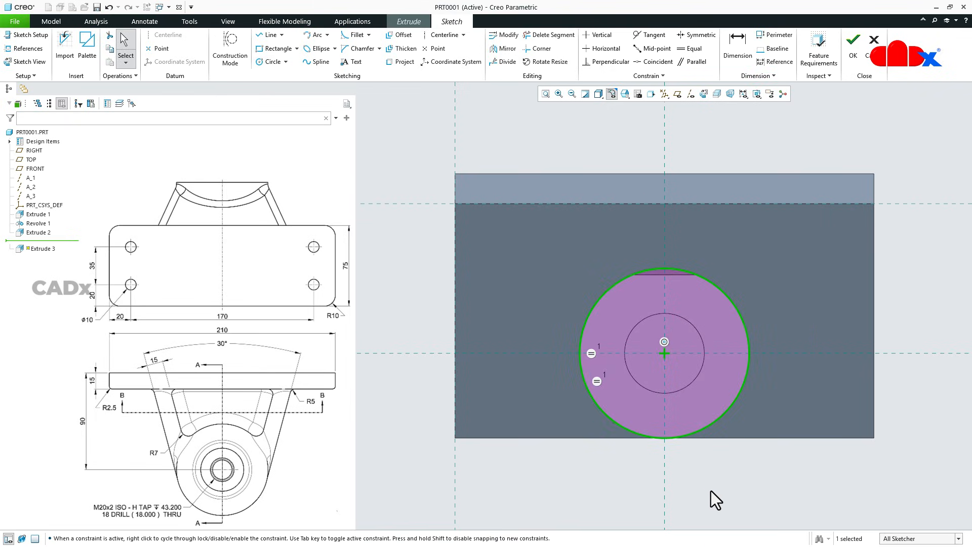
# Step: Draw a line tangent to the circle up to the plate's lower edge, continuing horizontally along that edge to the plate's end
pyautogui.rightClick(711, 491)
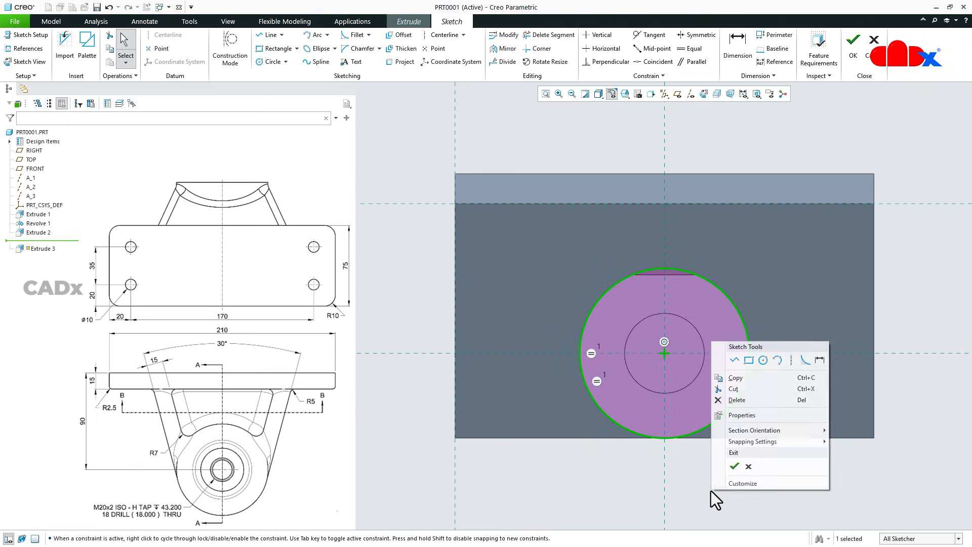
pyautogui.click(735, 360)
pyautogui.scroll(4, 754, 377)
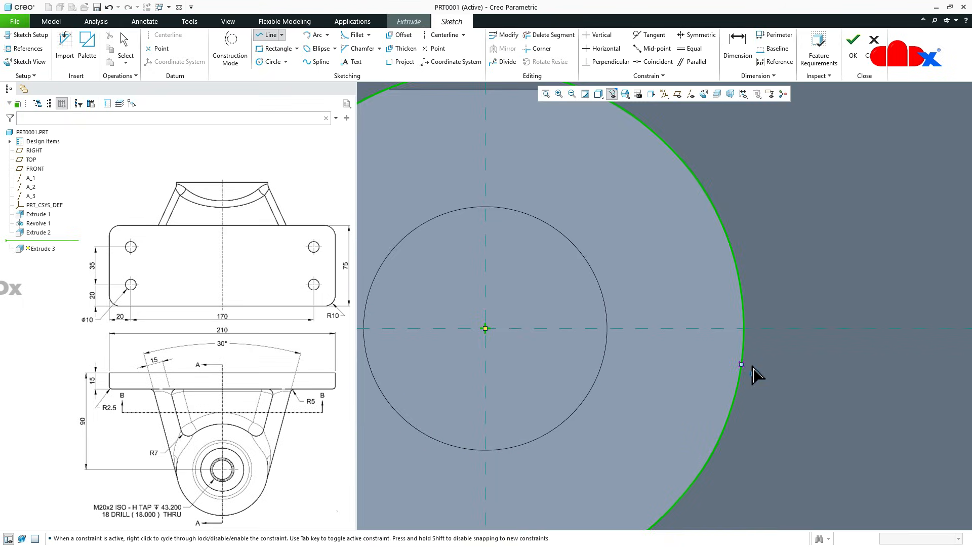
pyautogui.click(745, 357)
pyautogui.scroll(-4, 746, 357)
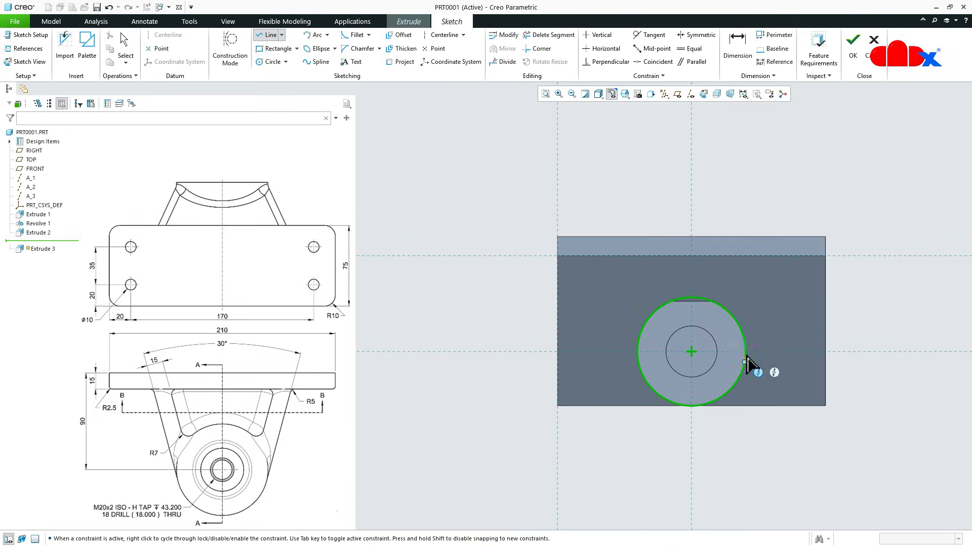
pyautogui.click(758, 255)
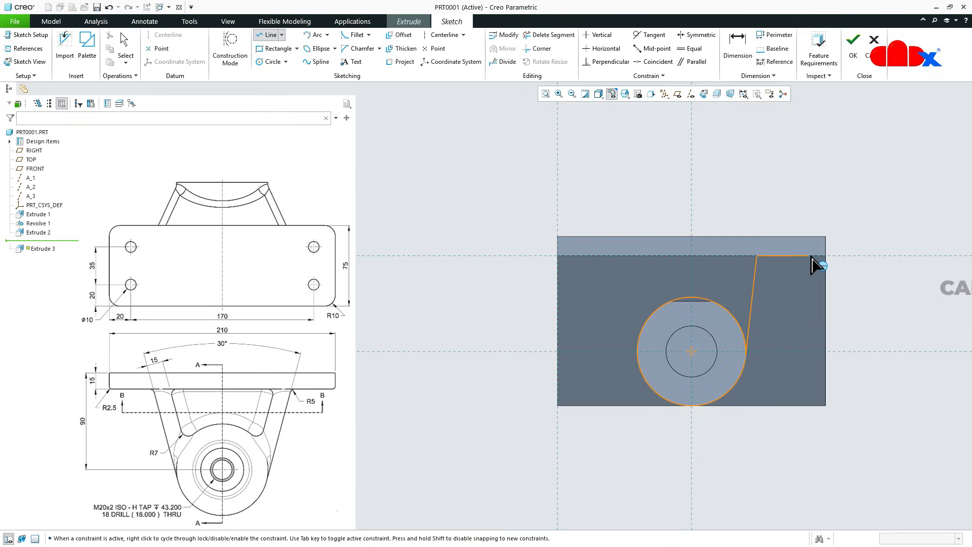
pyautogui.click(826, 256)
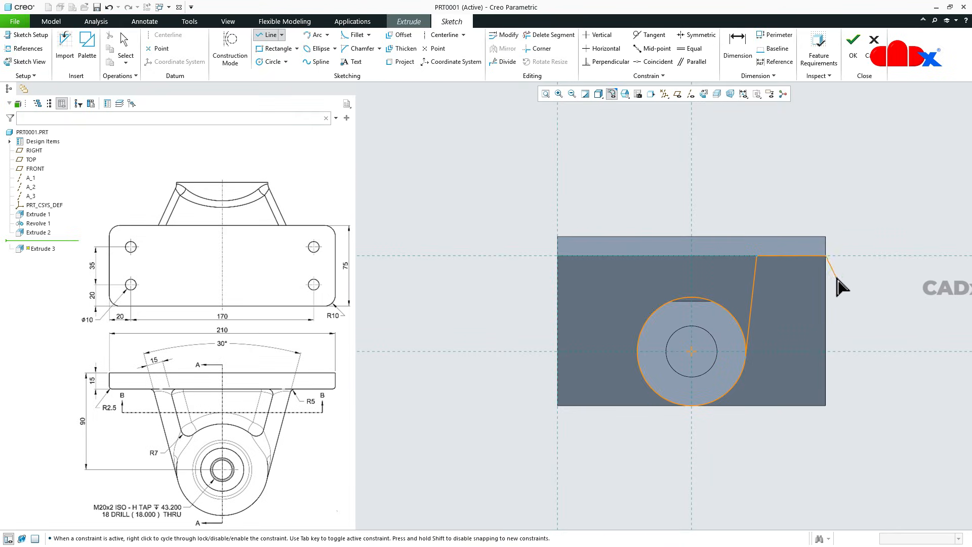
pyautogui.middleClick(852, 298)
# Step: Mirror the sloped tangent line and the horizontal line about the vertical centre reference
pyautogui.scroll(2, 717, 335)
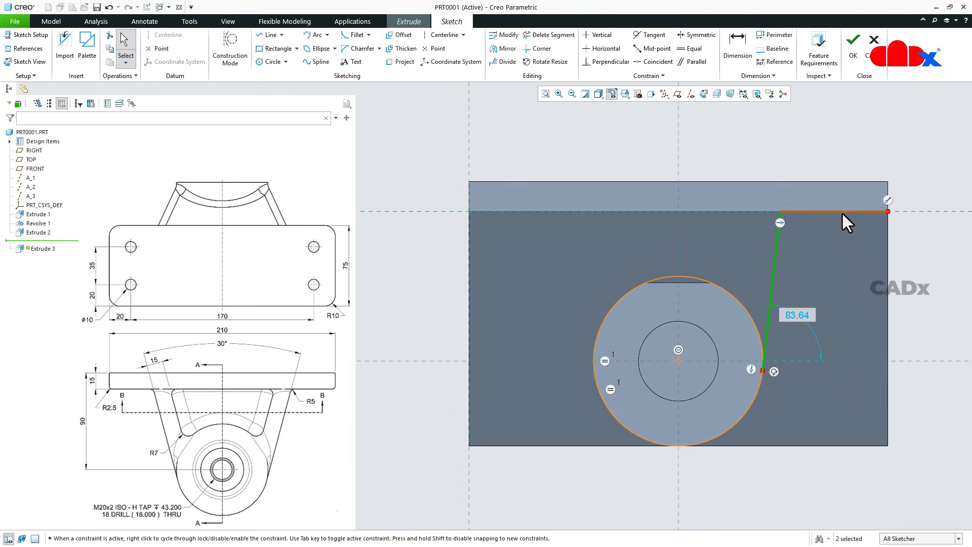
pyautogui.click(501, 51)
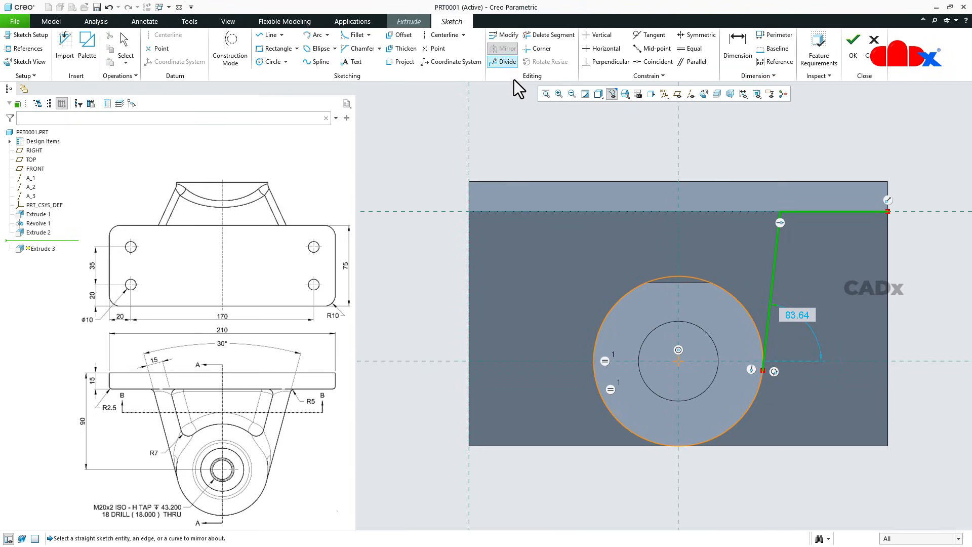
pyautogui.click(679, 156)
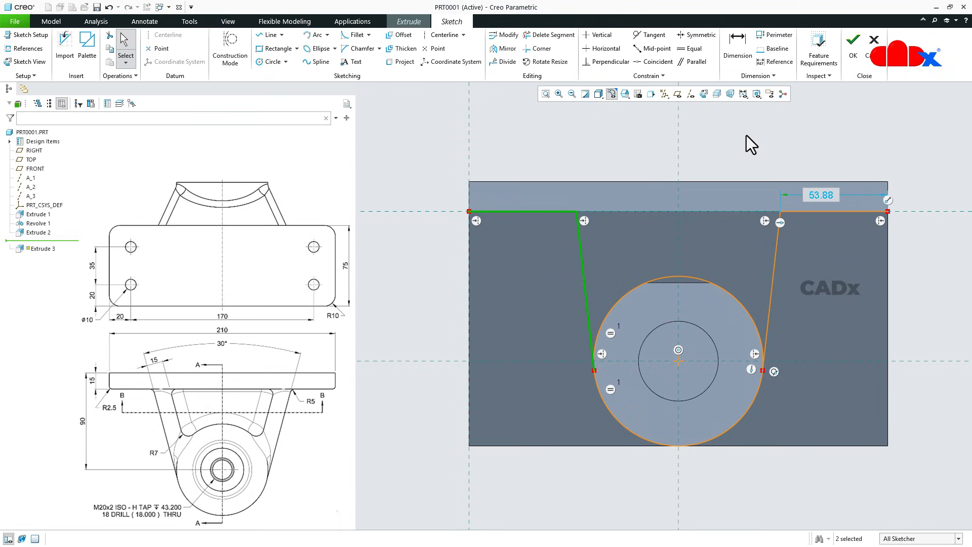
# Step: Trim the circle's upper portion between the two tangent lines with Delete Segment, leaving only the lower arc joining them
pyautogui.click(546, 34)
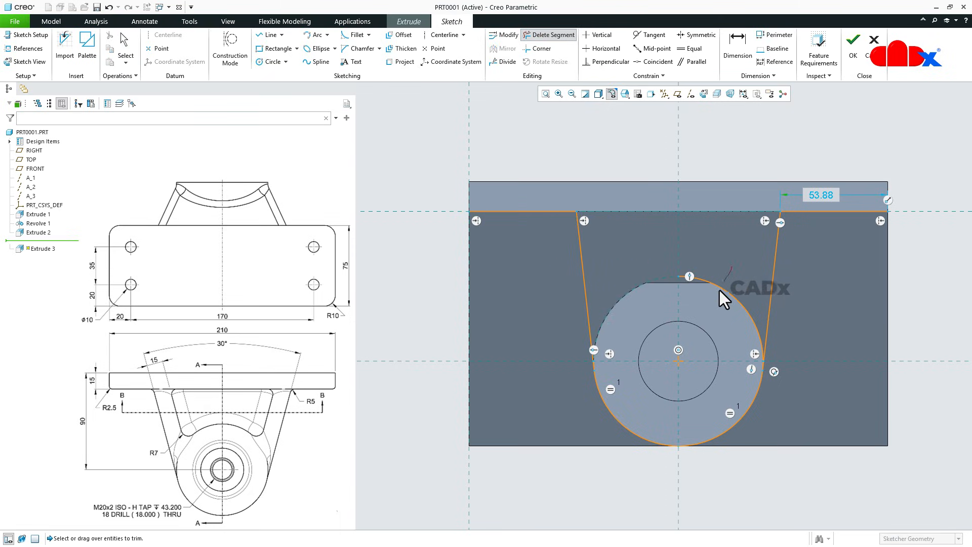
pyautogui.moveTo(719, 290); pyautogui.dragTo(714, 299)
pyautogui.scroll(-10, 764, 366)
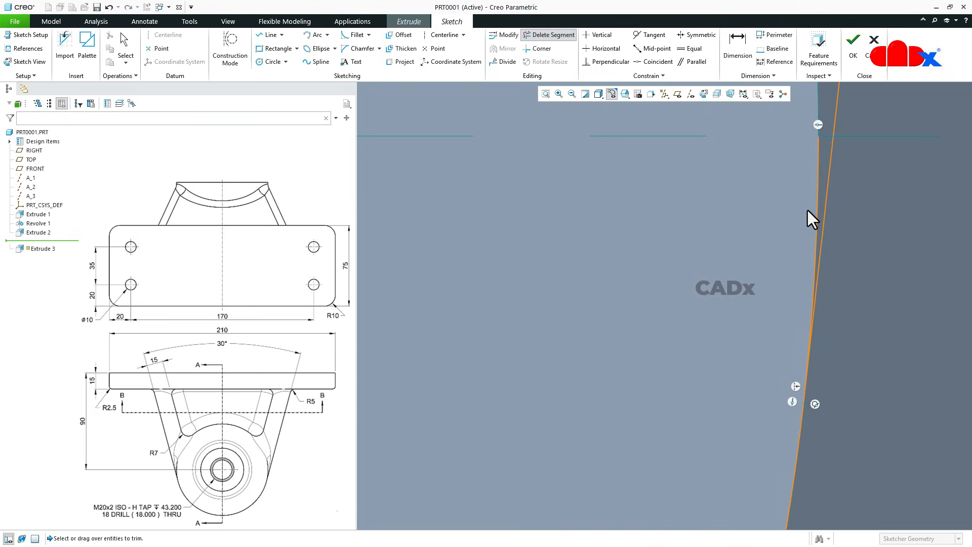
pyautogui.scroll(8, 860, 309)
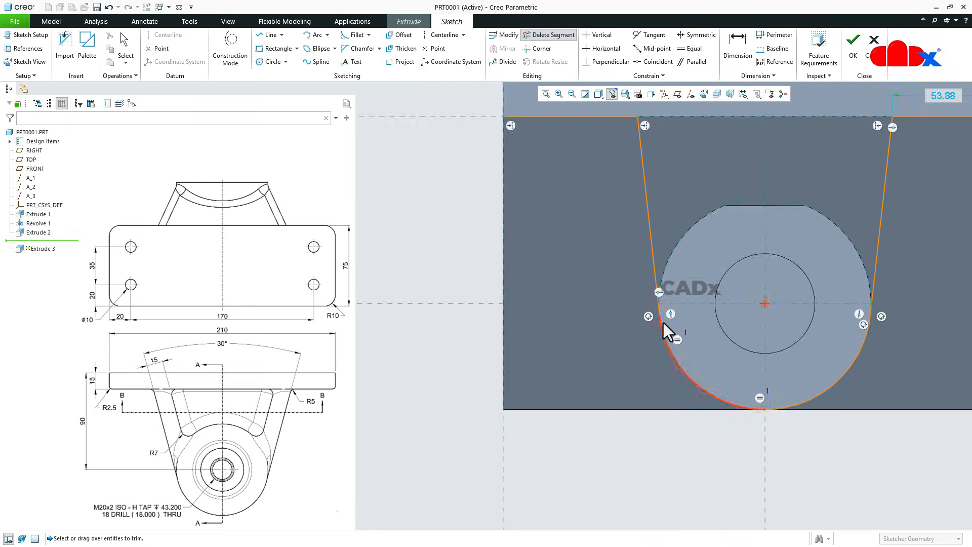
pyautogui.scroll(-8, 664, 323)
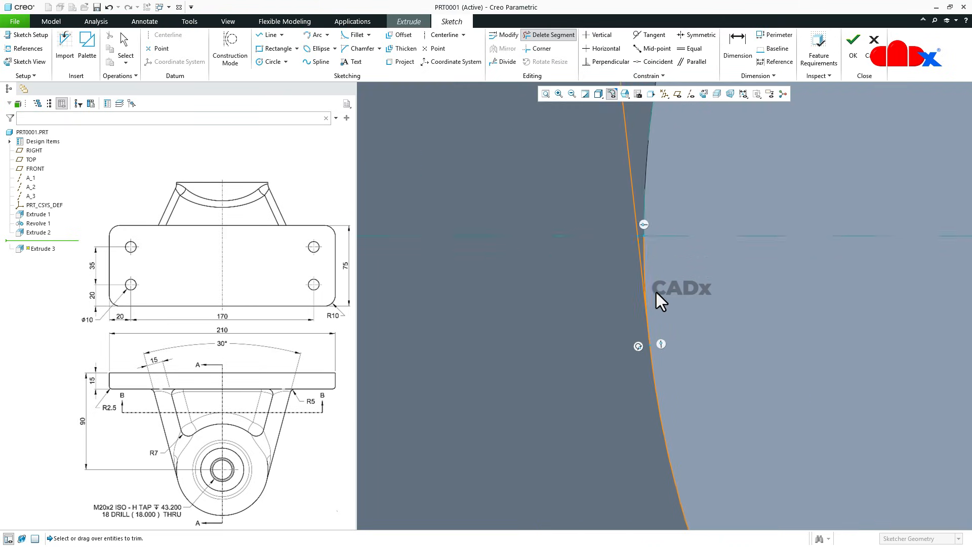
pyautogui.middleClick(707, 278)
pyautogui.scroll(8, 615, 280)
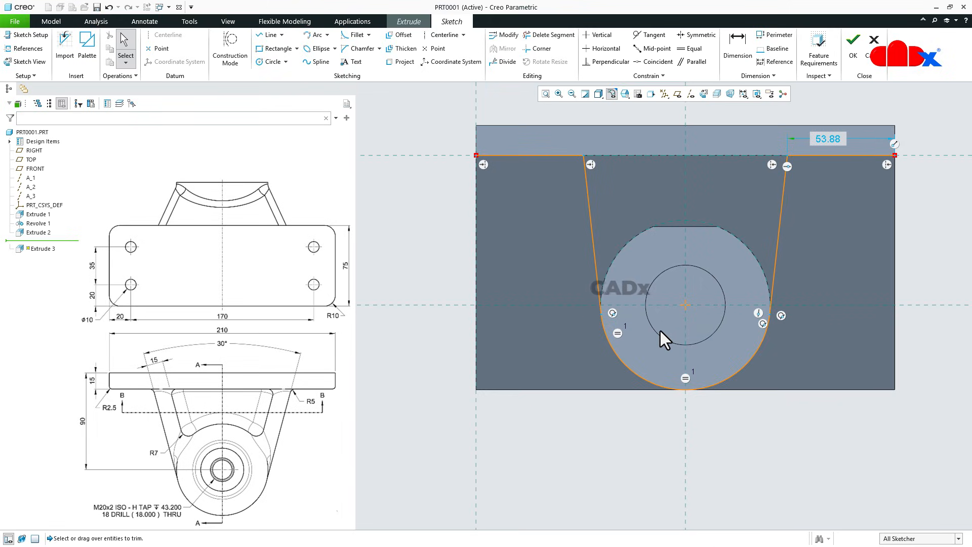
# Step: Dimension the angle between the two sloped lines as 30° and finish the sketch
pyautogui.rightClick(831, 328)
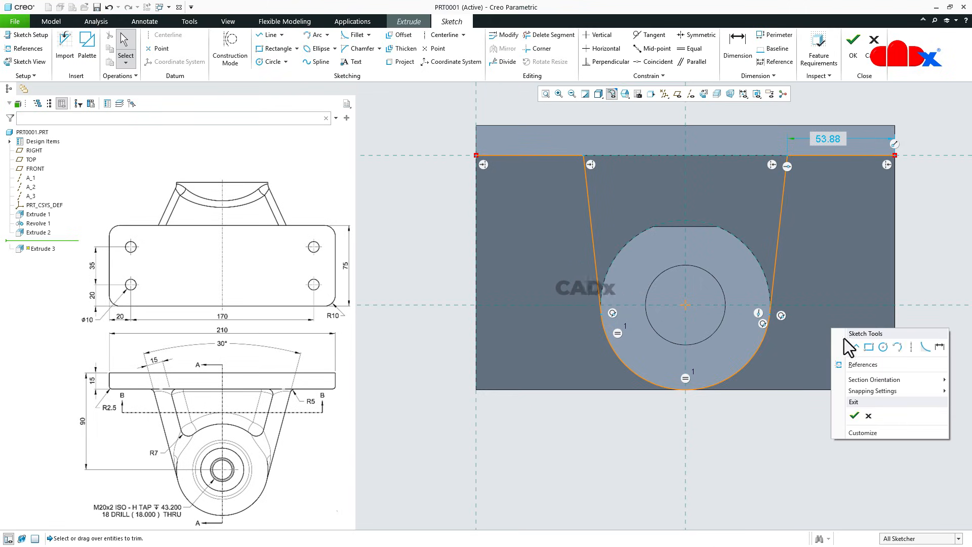
pyautogui.click(940, 346)
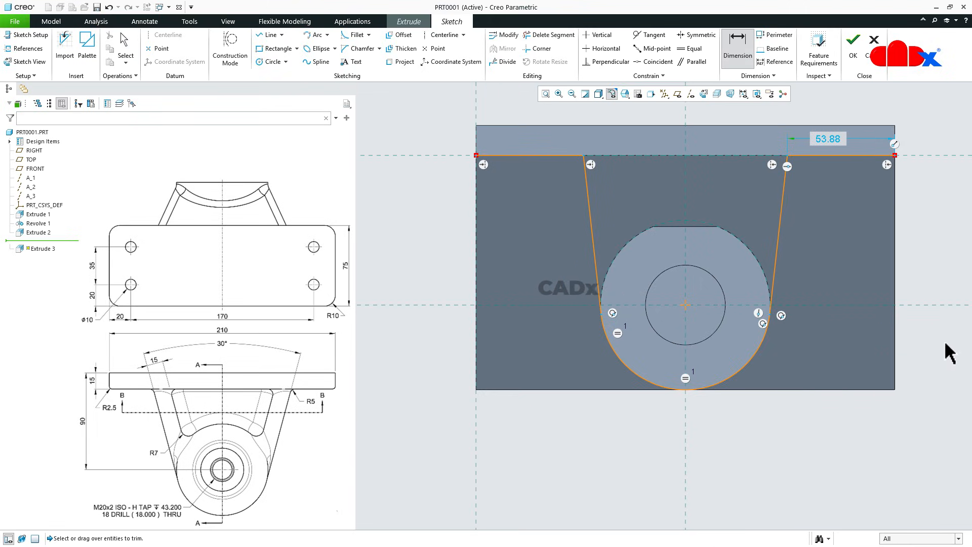
pyautogui.click(779, 228)
pyautogui.click(593, 208)
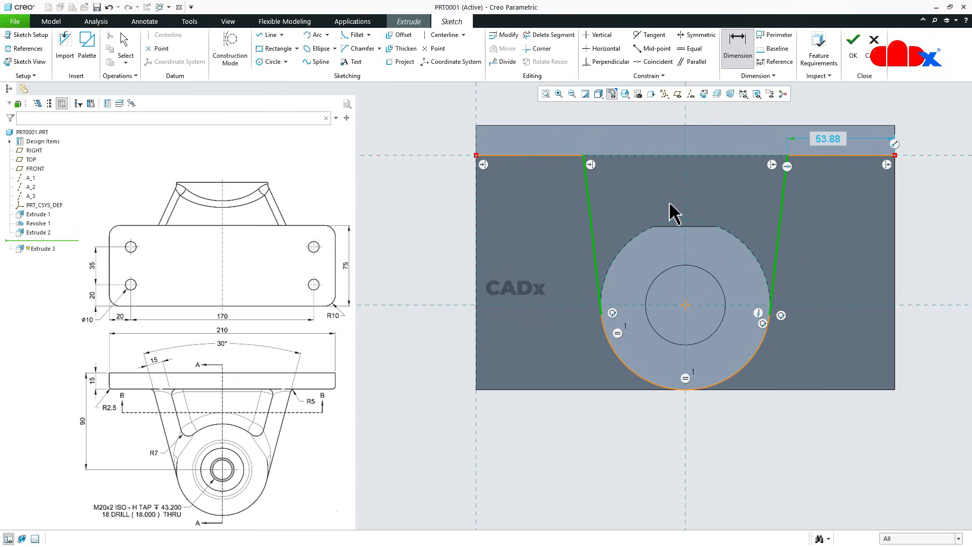
pyautogui.middleClick(668, 199)
pyautogui.write('3')
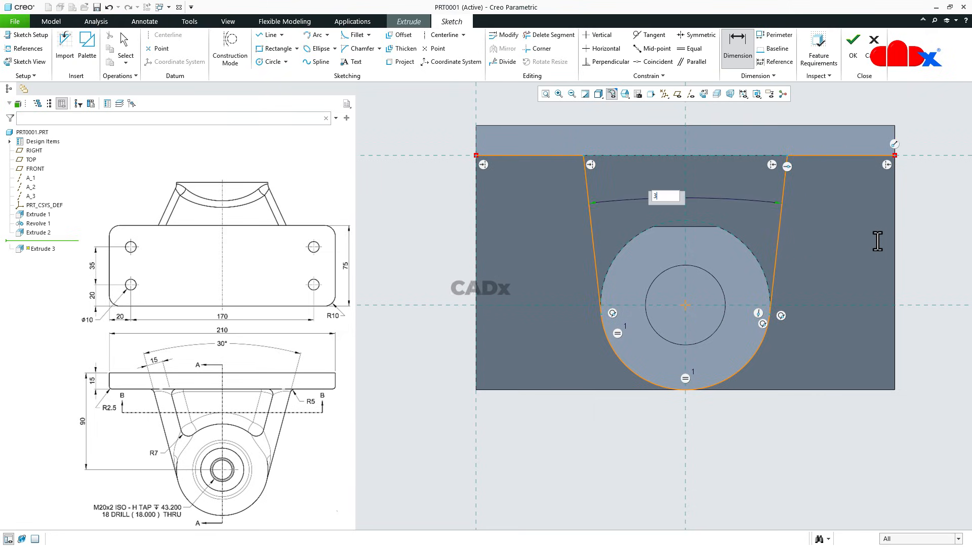
pyautogui.write('0')
pyautogui.press('Return')
pyautogui.click(850, 48)
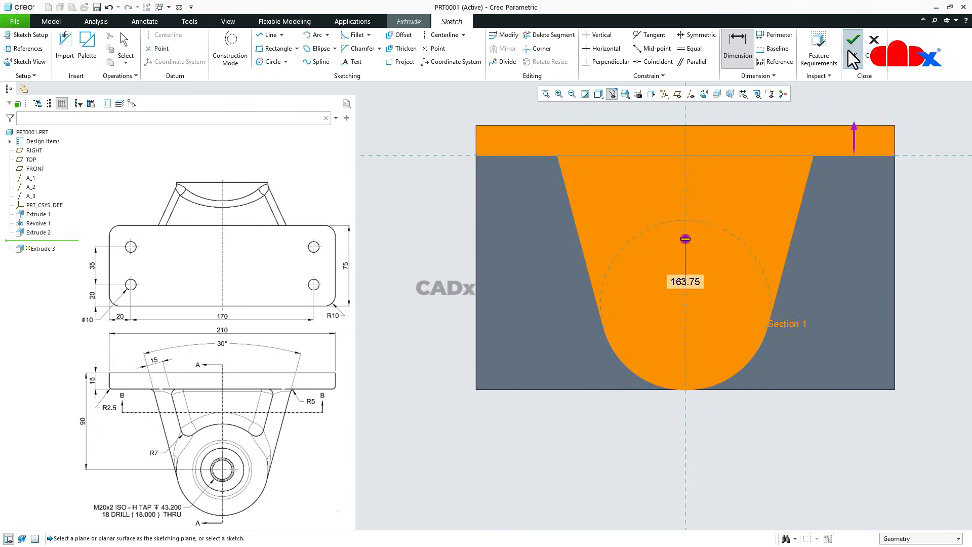
# Step: Reverse the extrusion's depth direction so it runs through the web, and switch it to Remove Material
pyautogui.moveTo(765, 280); pyautogui.dragTo(698, 304, button='middle')
pyautogui.scroll(3, 642, 307)
pyautogui.scroll(-6, 896, 224)
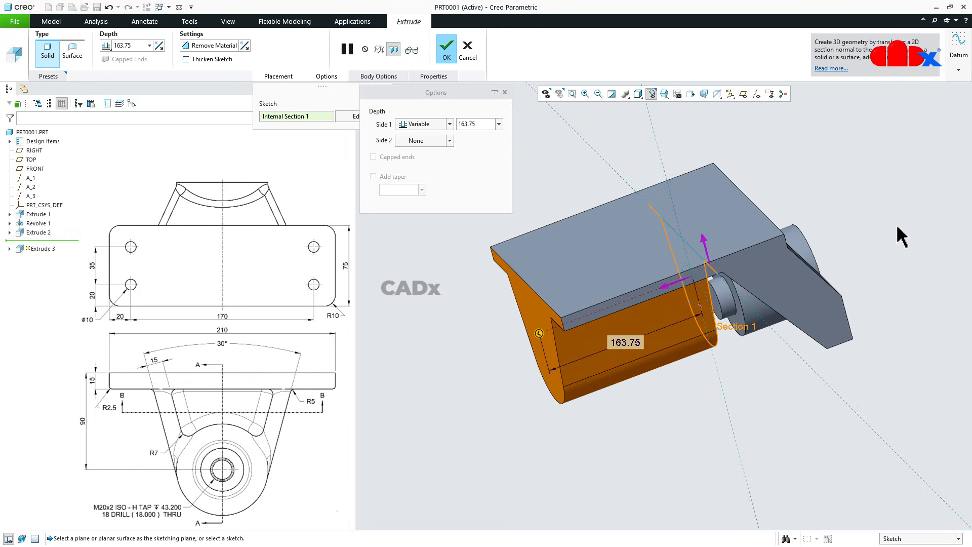
pyautogui.click(570, 304)
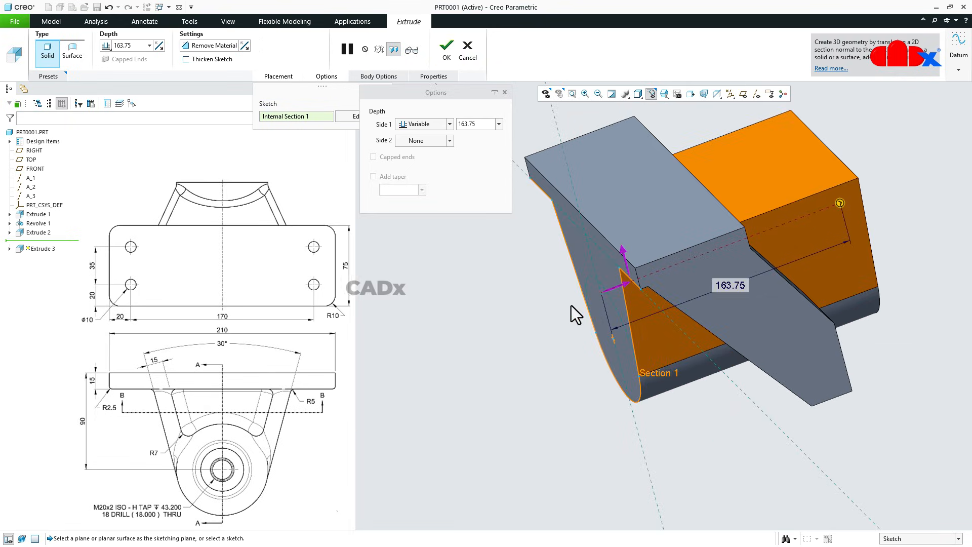
pyautogui.click(202, 48)
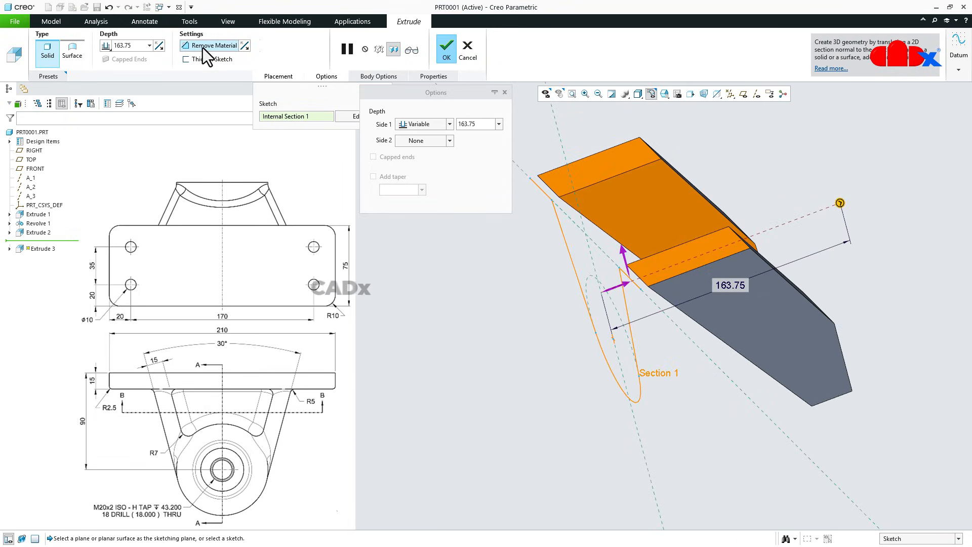
pyautogui.moveTo(650, 278); pyautogui.dragTo(694, 275, button='middle')
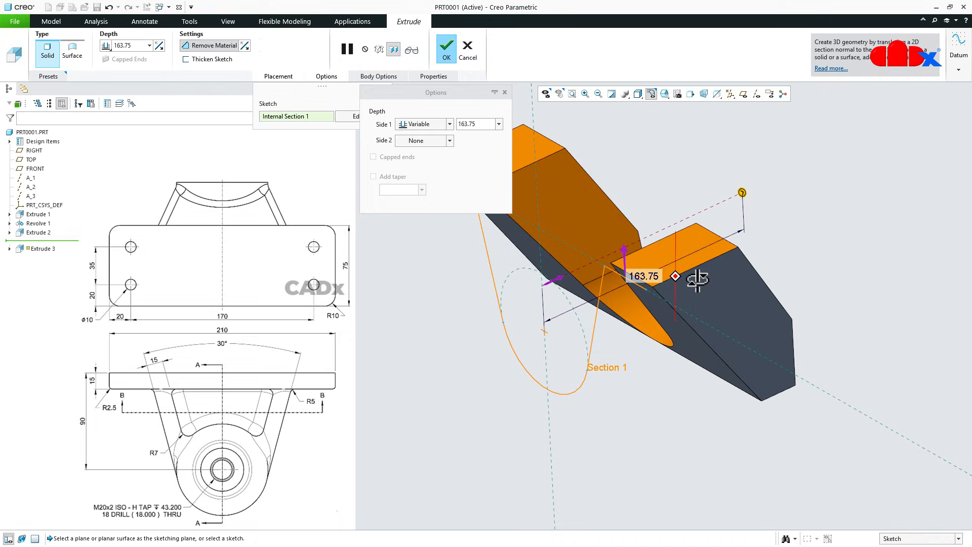
# Step: Flip the cut's material side so the web outside the tapered profile is removed, and complete the feature
pyautogui.click(626, 254)
pyautogui.scroll(4, 832, 369)
pyautogui.moveTo(766, 366)
pyautogui.mouseDown(button='middle')
pyautogui.moveTo(770, 322)
pyautogui.moveTo(802, 331)
pyautogui.mouseUp(button='middle')
pyautogui.scroll(-5, 651, 412)
pyautogui.moveTo(651, 412); pyautogui.dragTo(676, 411, button='middle')
pyautogui.click(446, 49)
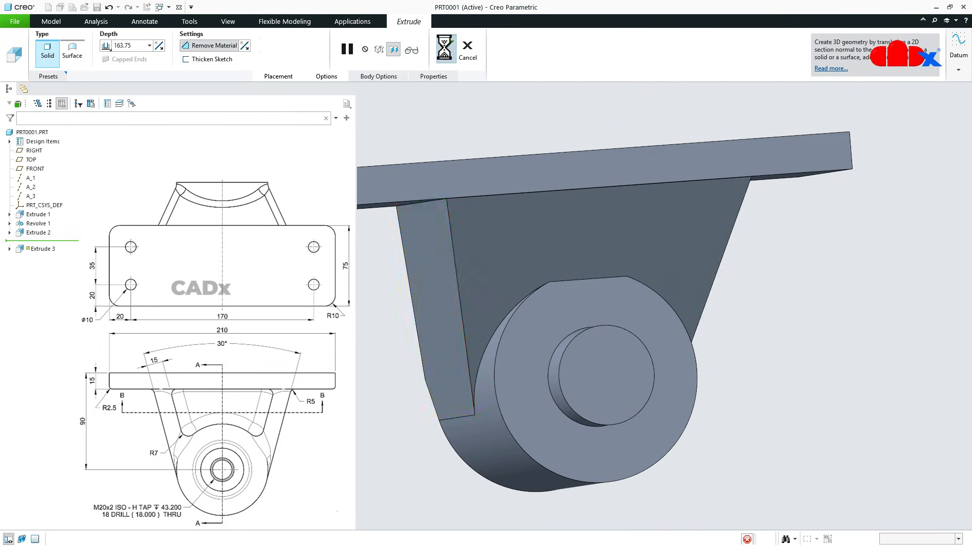
pyautogui.scroll(4, 846, 418)
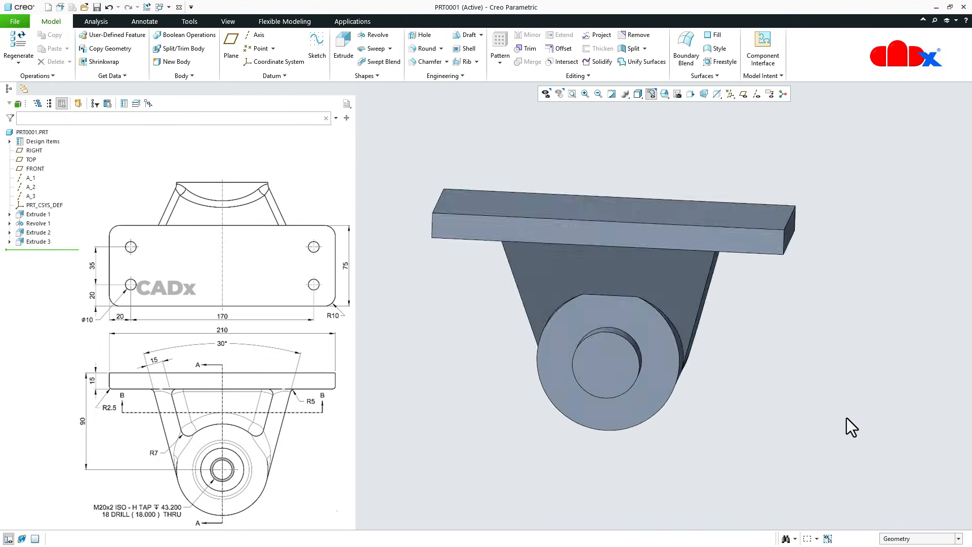
pyautogui.moveTo(846, 425); pyautogui.dragTo(679, 329, button='middle')
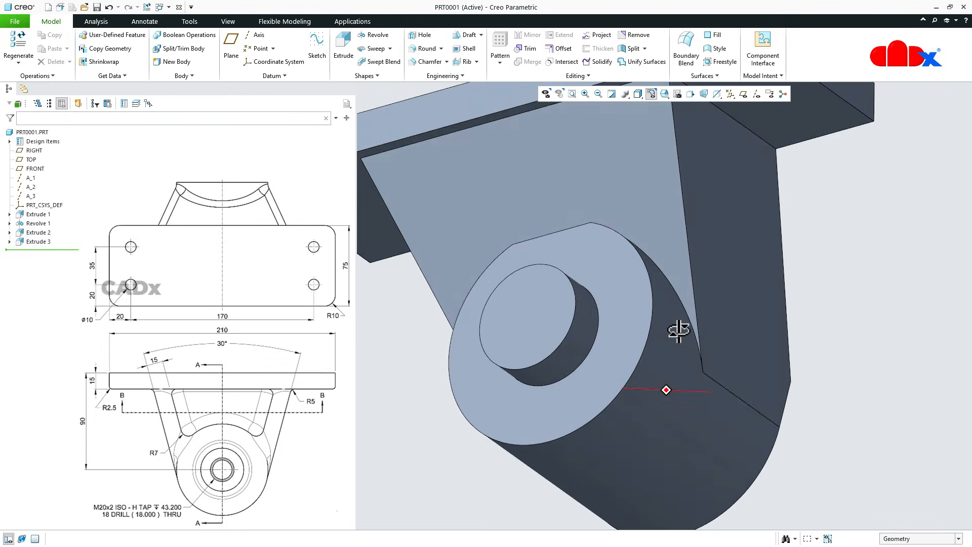
pyautogui.scroll(4, 716, 397)
pyautogui.moveTo(716, 397); pyautogui.dragTo(744, 430, button='middle')
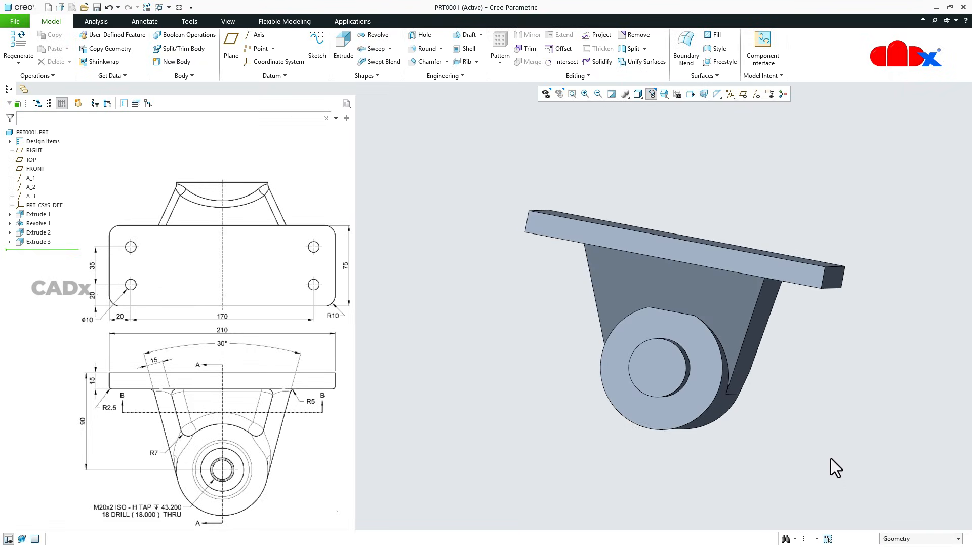
pyautogui.moveTo(836, 466); pyautogui.dragTo(831, 438, button='middle')
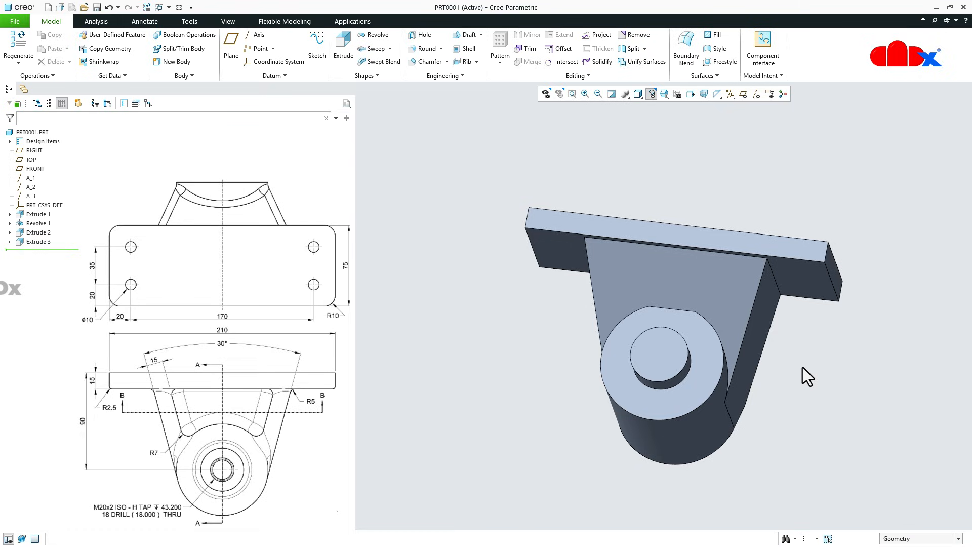
pyautogui.moveTo(802, 368); pyautogui.dragTo(788, 397, button='middle')
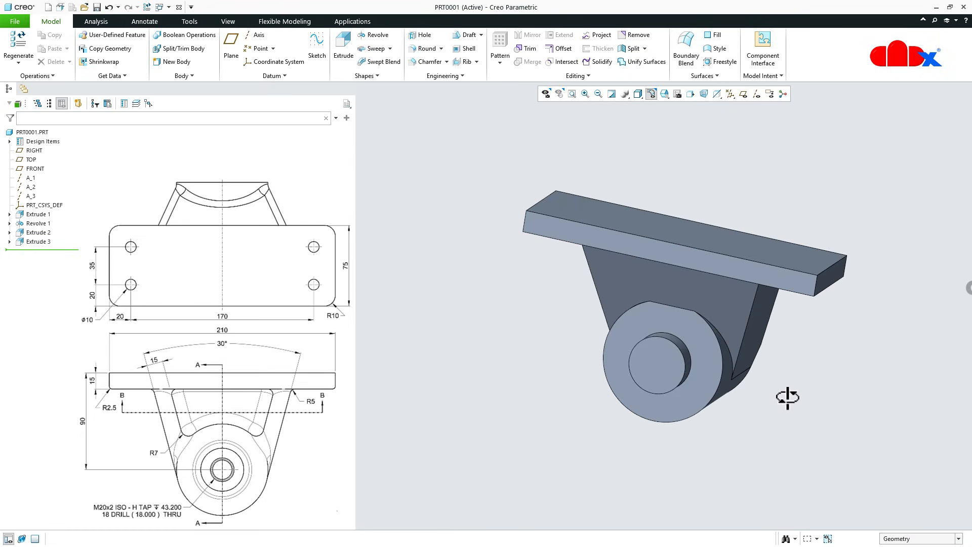
# Step: Start an extrusion sketch on the plate's front long face, adding the RIGHT plane and the hub's outer cylindrical surface as sketch references
pyautogui.click(342, 42)
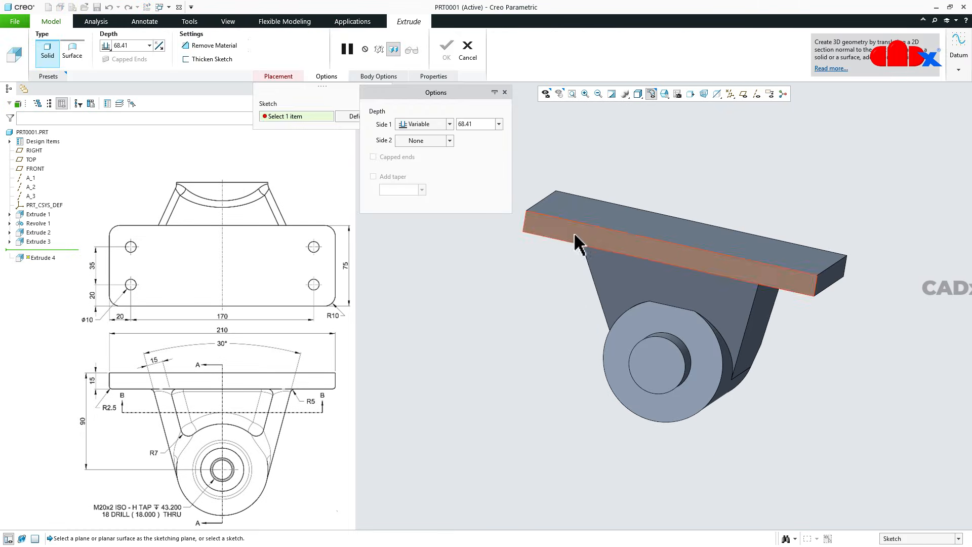
pyautogui.click(642, 253)
pyautogui.click(704, 93)
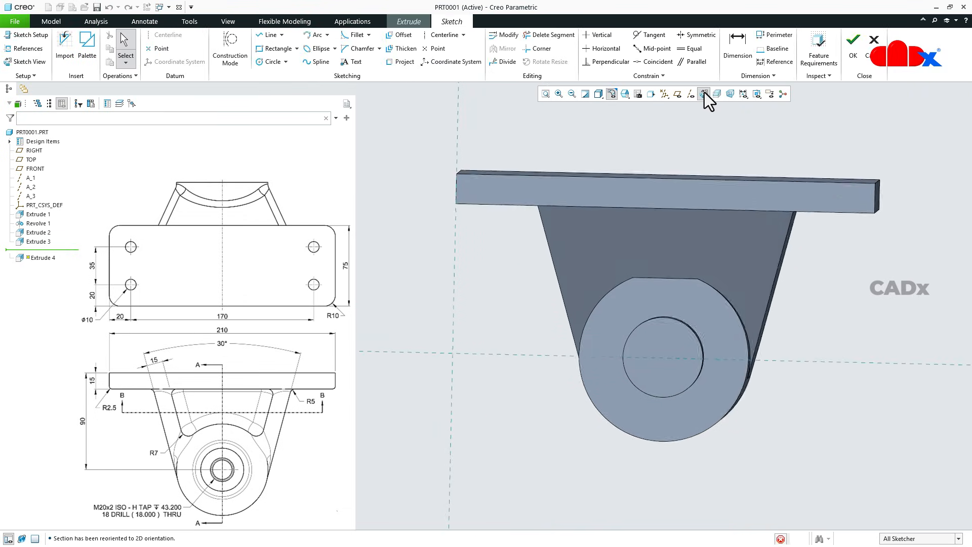
pyautogui.click(25, 50)
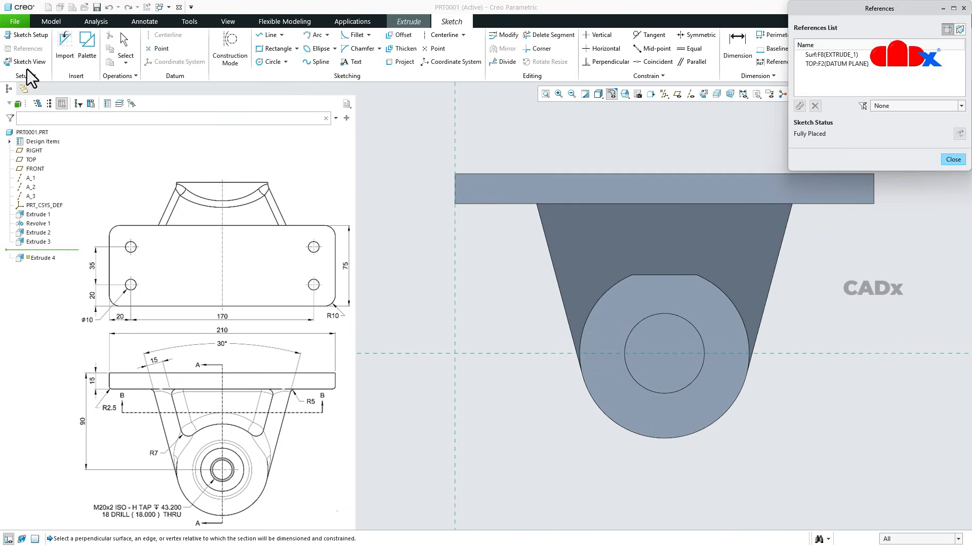
pyautogui.click(35, 150)
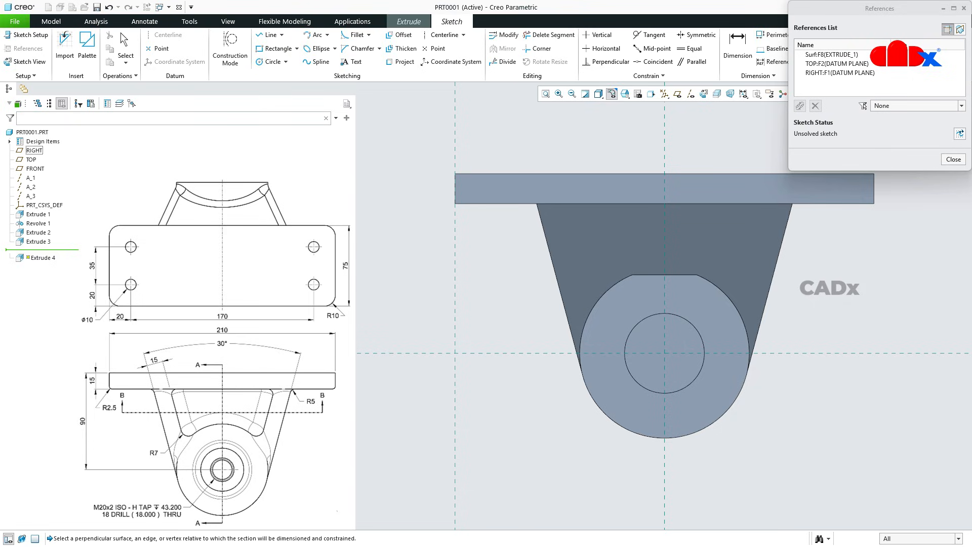
pyautogui.click(590, 318)
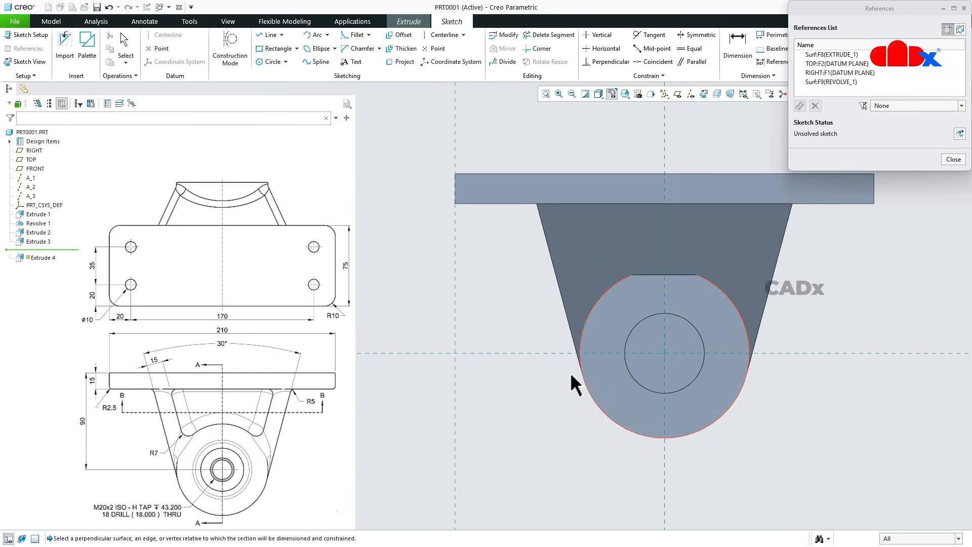
pyautogui.middleClick(557, 419)
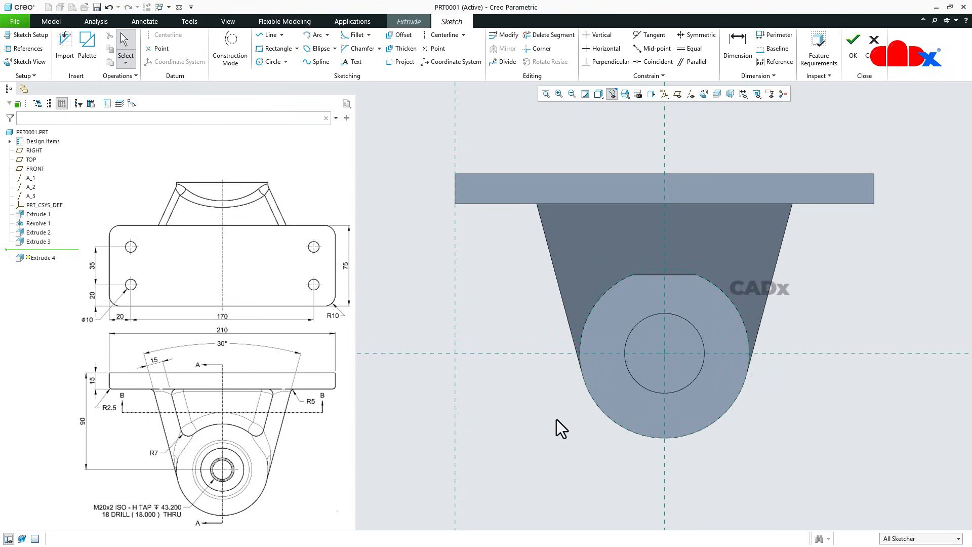
# Step: Sketch a circle centred on the hub axis and matching the hub's outer diameter
pyautogui.rightClick(557, 419)
pyautogui.click(610, 438)
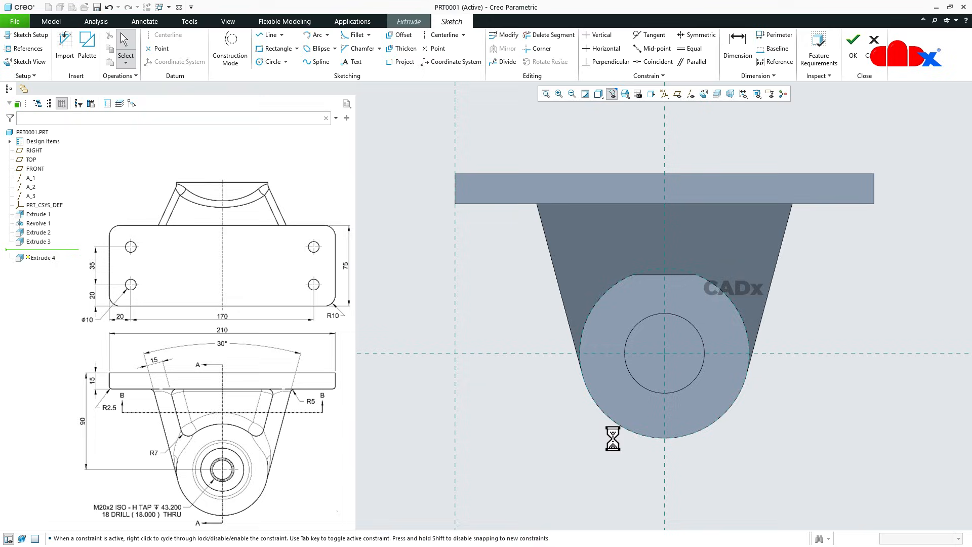
pyautogui.click(664, 355)
pyautogui.click(683, 436)
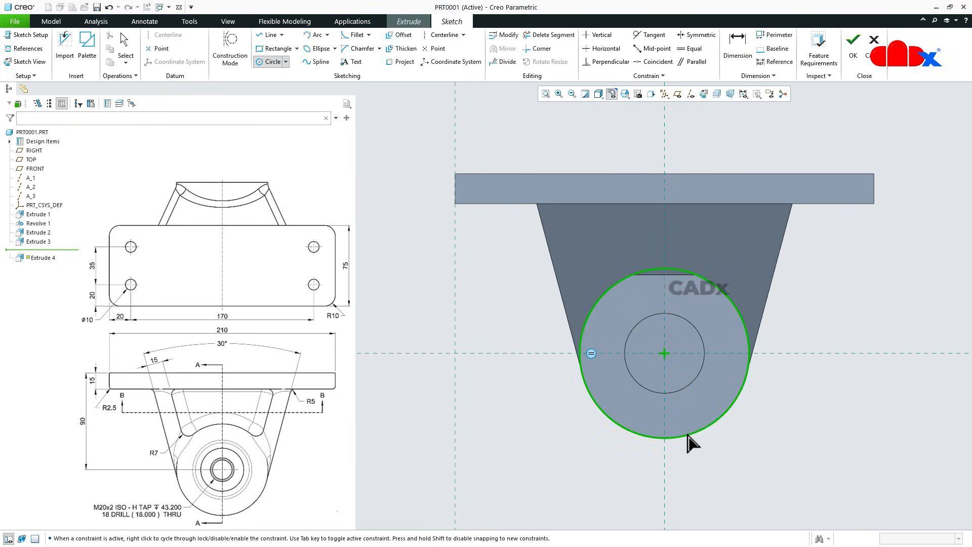
pyautogui.middleClick(800, 449)
# Step: Add the web's left sloped side face as a sketch reference
pyautogui.press('l')
pyautogui.scroll(-2, 597, 311)
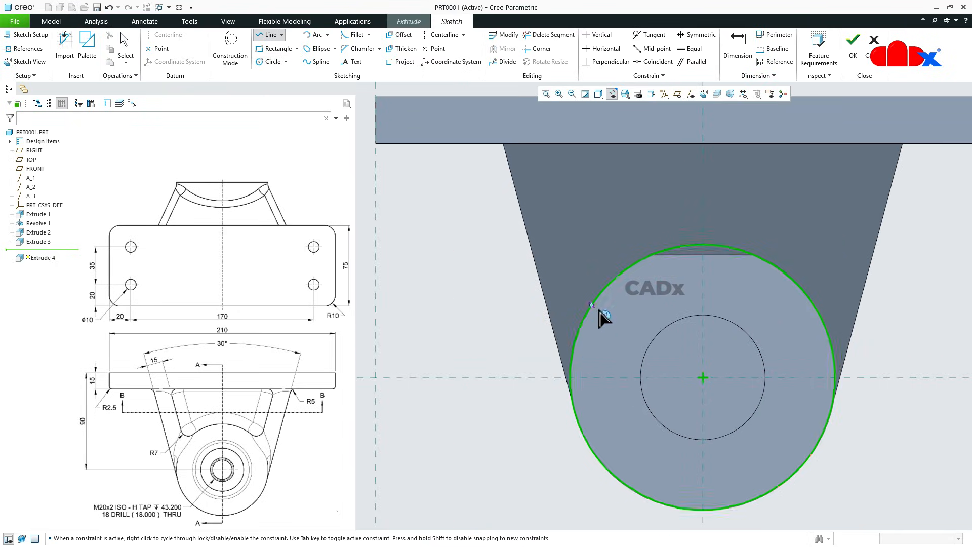
pyautogui.middleClick(614, 313)
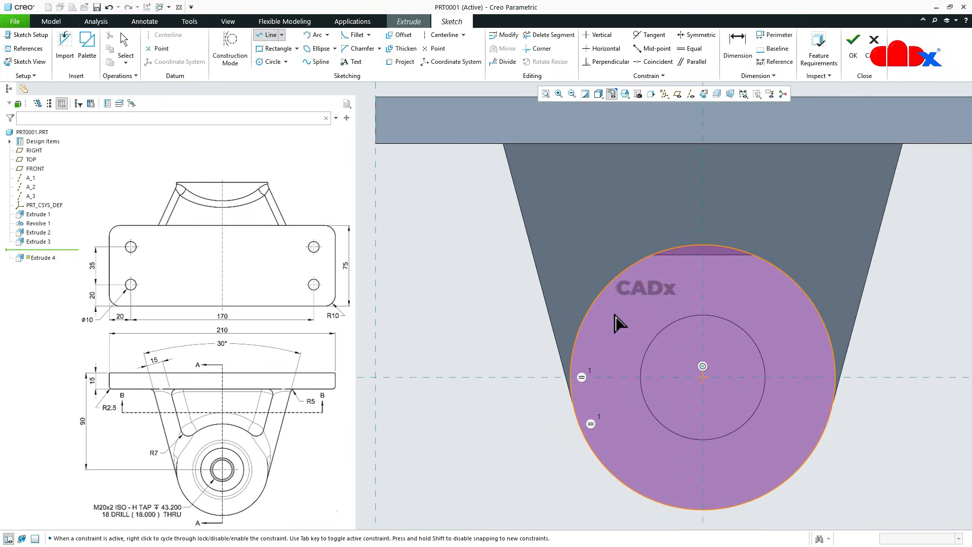
pyautogui.click(24, 49)
pyautogui.click(534, 251)
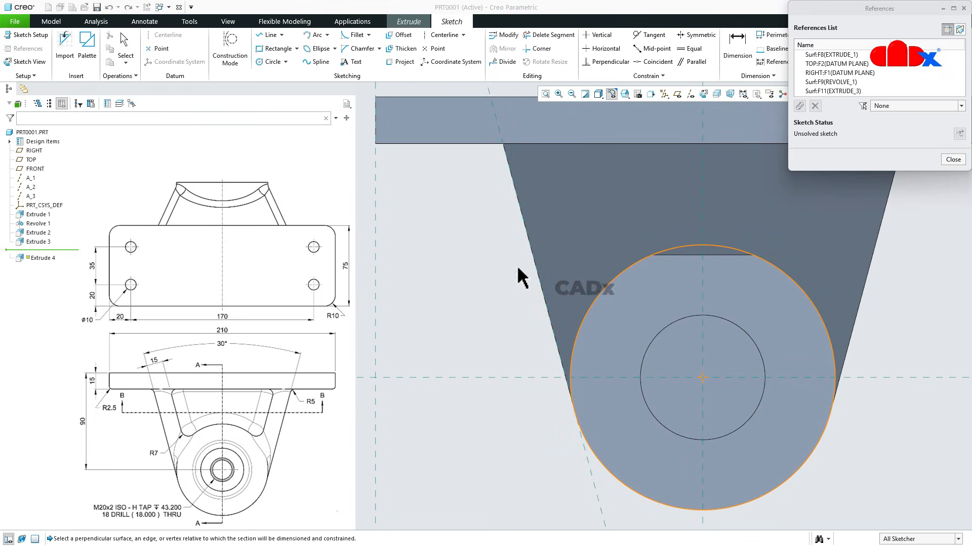
# Step: Draw a line from the circle's upper left to the plate's underside, parallel to the web's left sloped edge
pyautogui.rightClick(501, 286)
pyautogui.click(525, 306)
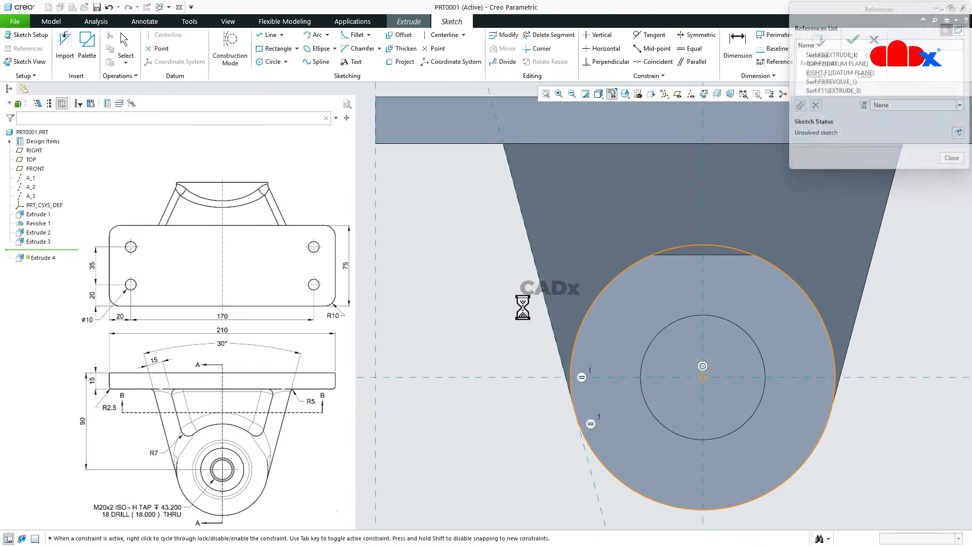
pyautogui.click(590, 305)
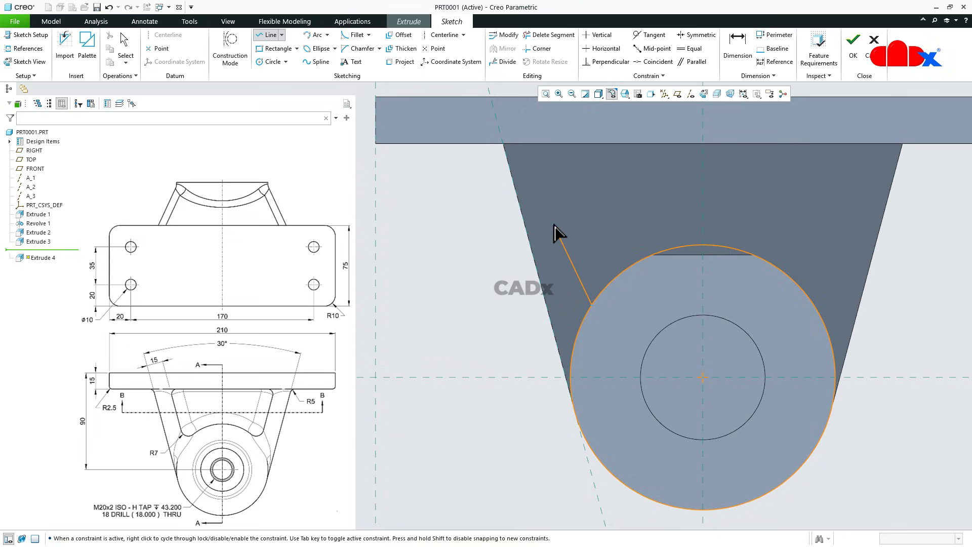
pyautogui.click(549, 145)
pyautogui.middleClick(557, 202)
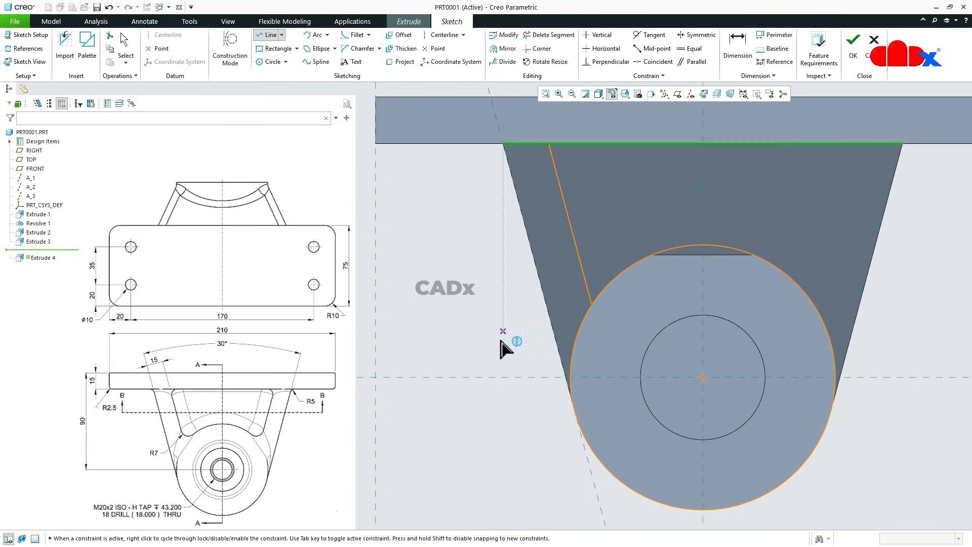
pyautogui.middleClick(470, 353)
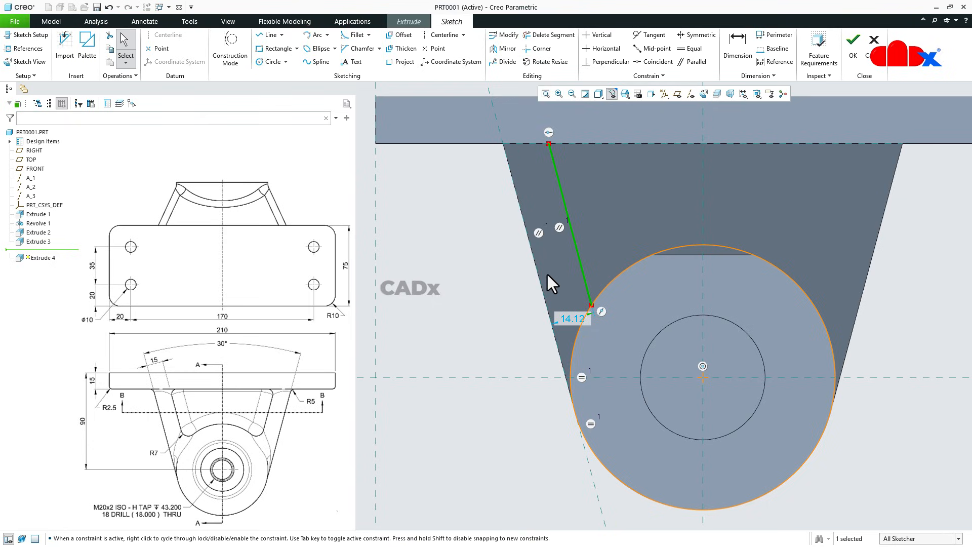
# Step: Mirror the sloped line about the vertical centre reference and join the two upper endpoints with a horizontal line along the plate's underside
pyautogui.click(509, 48)
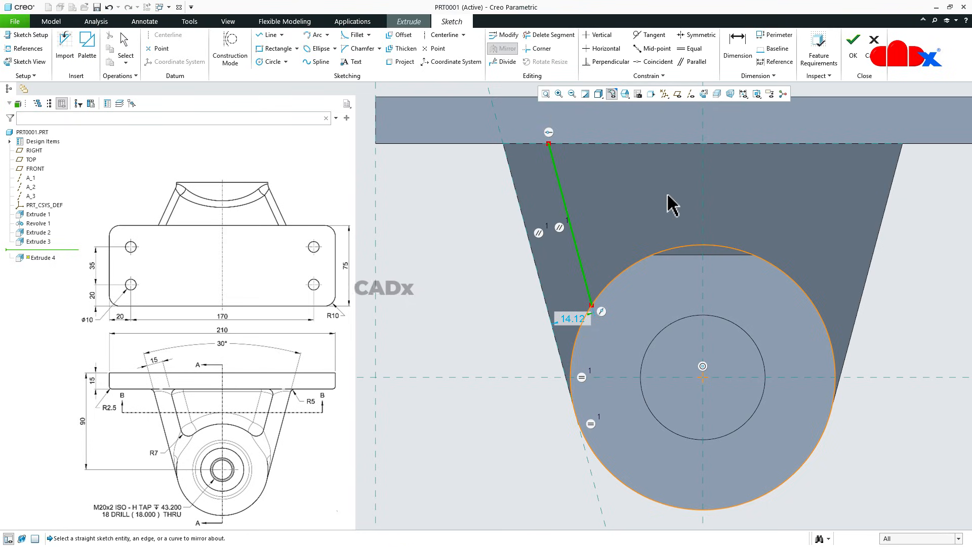
pyautogui.click(704, 217)
pyautogui.rightClick(635, 196)
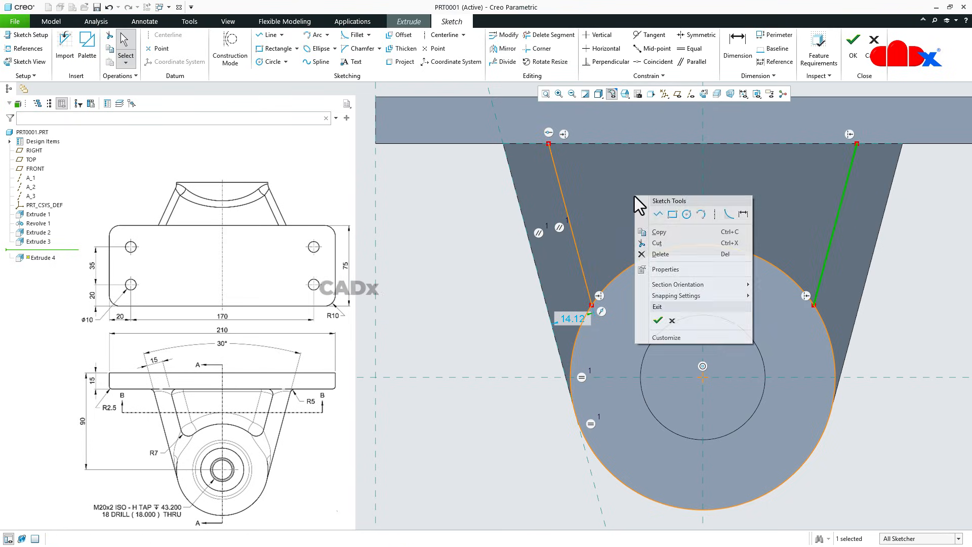
pyautogui.click(657, 215)
pyautogui.click(554, 147)
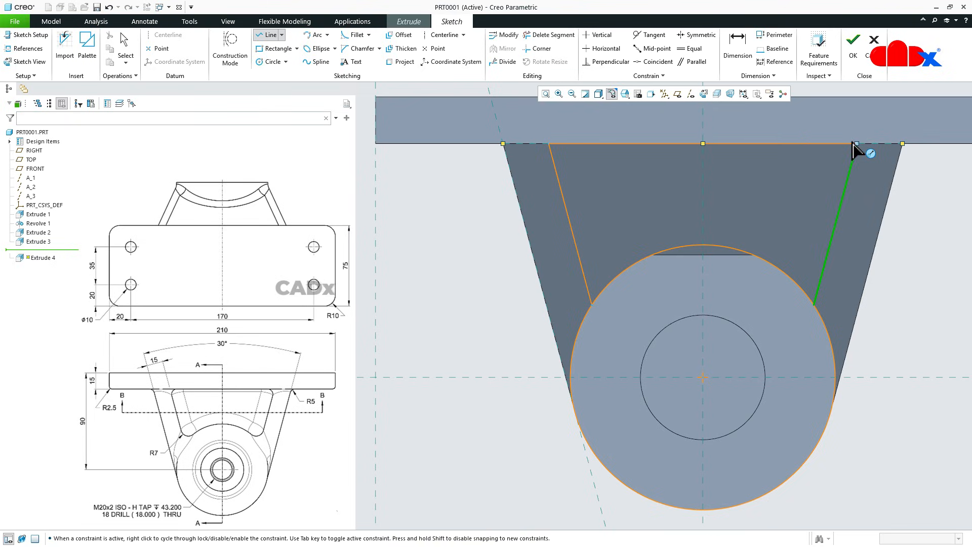
pyautogui.middleClick(820, 196)
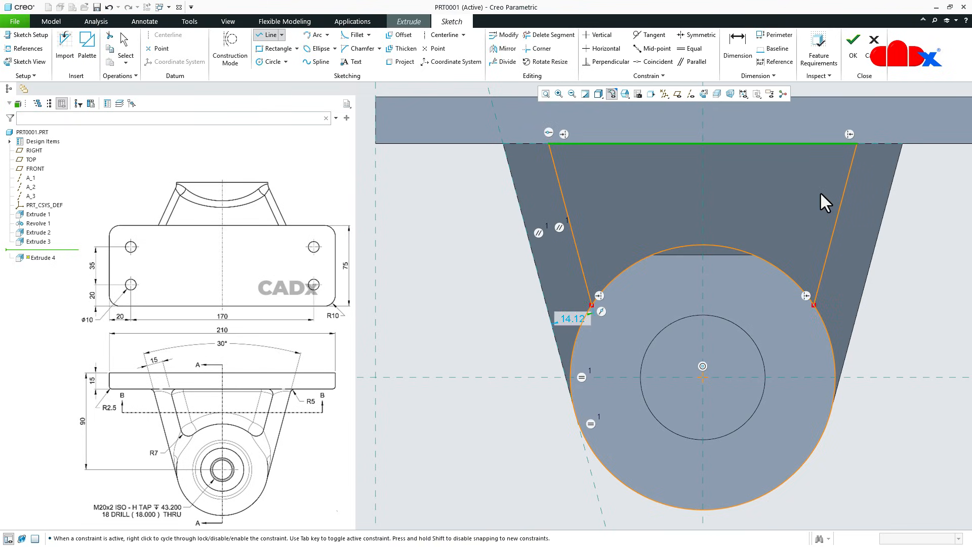
# Step: Trim away the circle's lower portion with Delete Segment, keeping only the upper arc between the two sloped lines
pyautogui.click(552, 33)
pyautogui.scroll(-2, 643, 163)
pyautogui.click(568, 301)
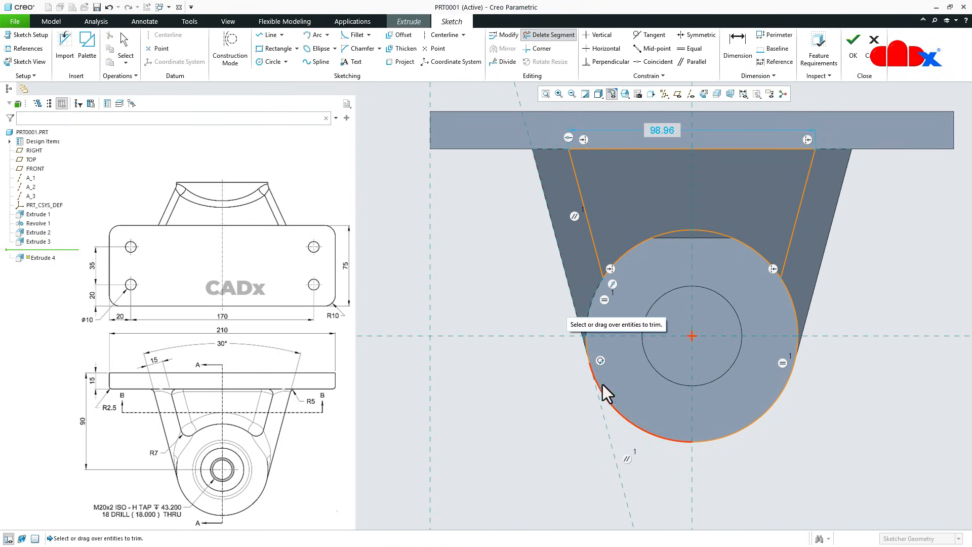
pyautogui.click(568, 400)
pyautogui.moveTo(683, 398); pyautogui.dragTo(743, 476)
pyautogui.scroll(-2, 785, 335)
pyautogui.click(806, 322)
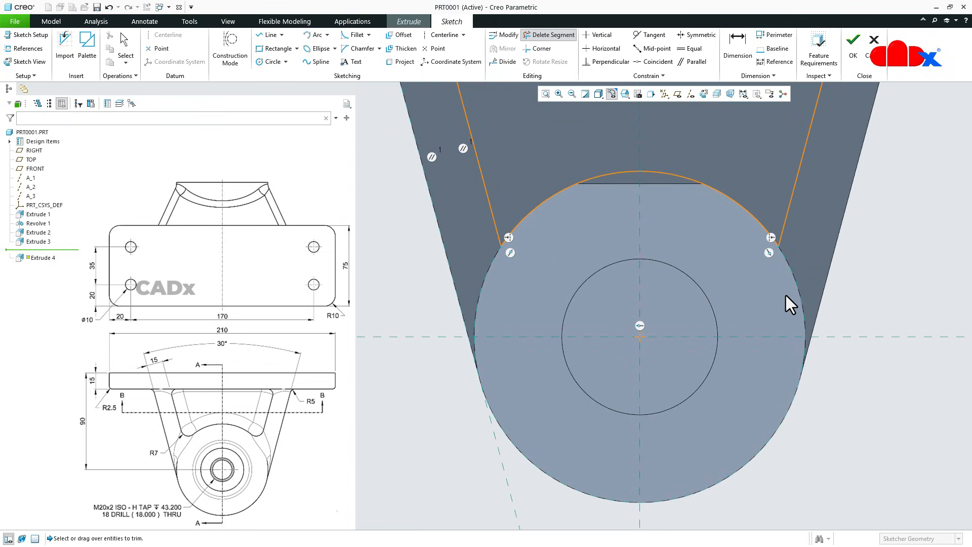
pyautogui.middleClick(764, 329)
# Step: Dimension the distance between the left sloped line and the web's left edge as 15 mm and finish the sketch
pyautogui.scroll(2, 739, 381)
pyautogui.rightClick(738, 384)
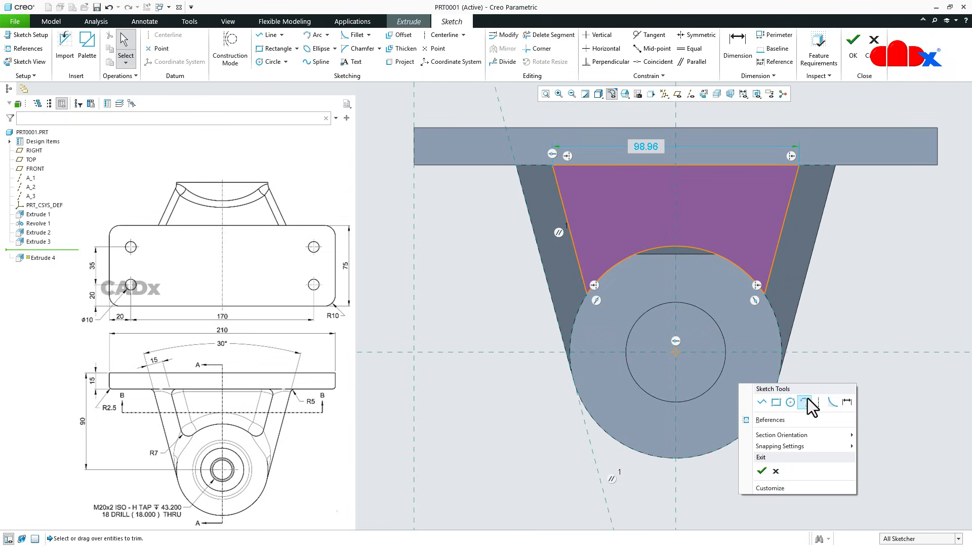
pyautogui.click(847, 402)
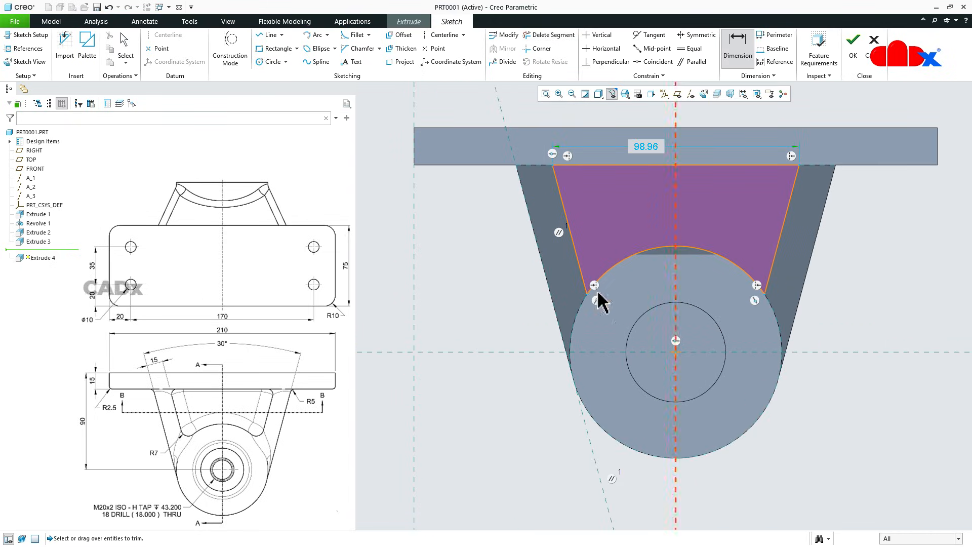
pyautogui.click(543, 262)
pyautogui.scroll(1, 559, 252)
pyautogui.middleClick(559, 251)
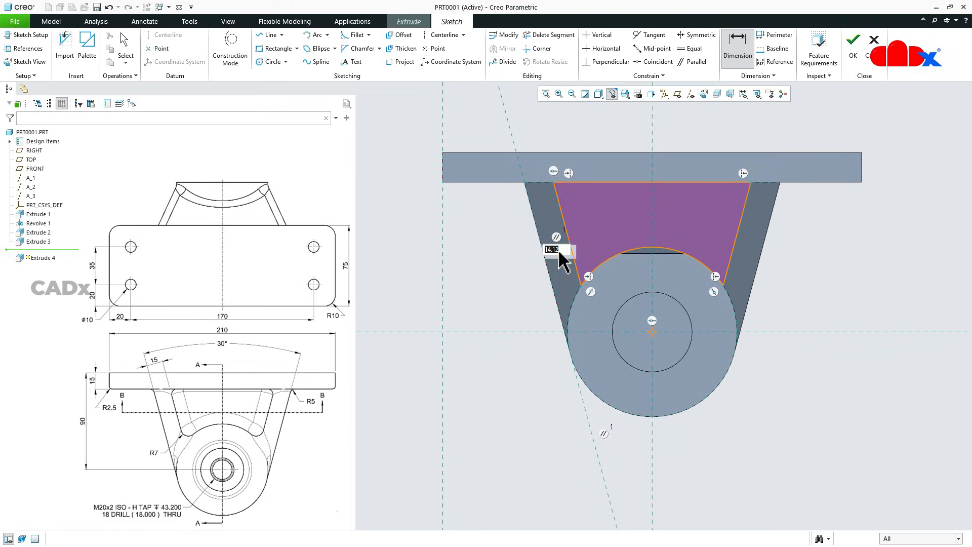
pyautogui.press('Return')
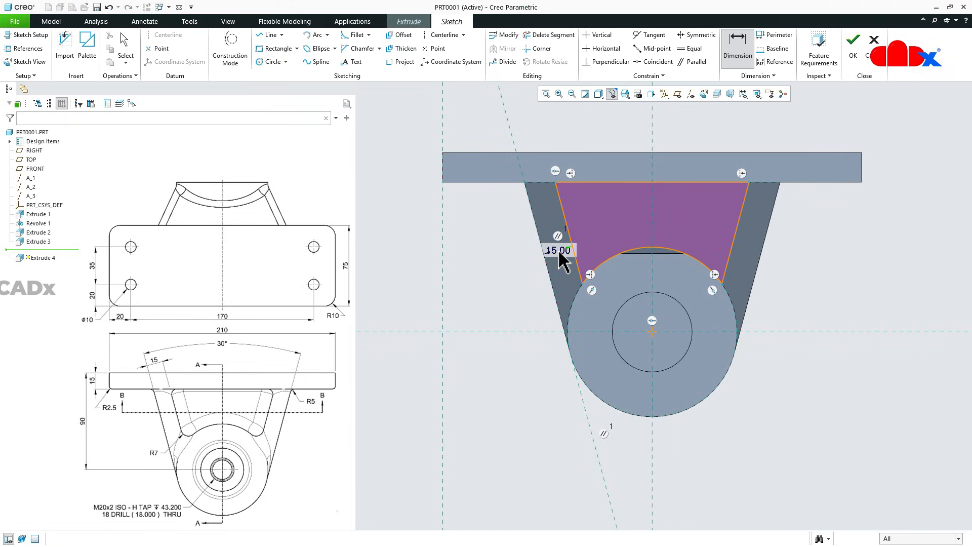
pyautogui.moveTo(821, 263); pyautogui.dragTo(807, 300, button='middle')
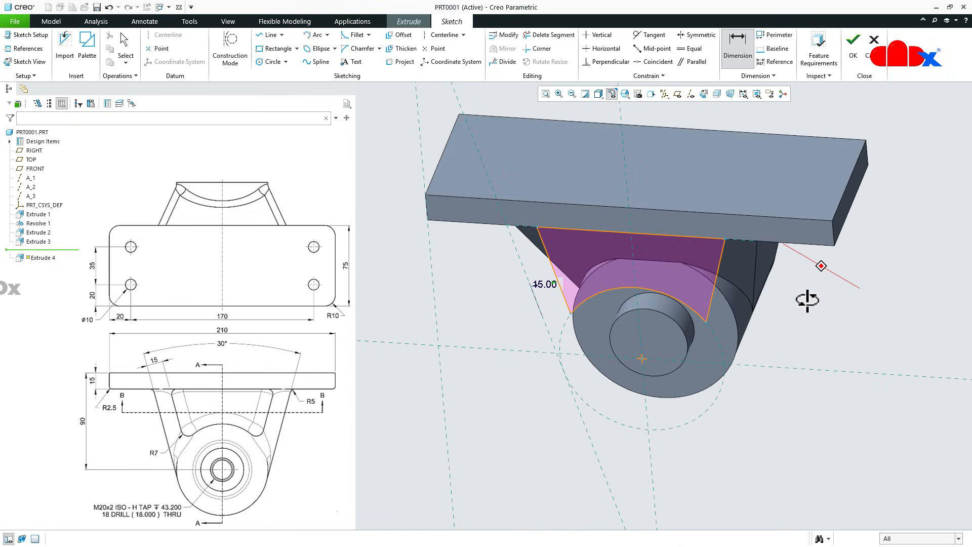
pyautogui.click(853, 43)
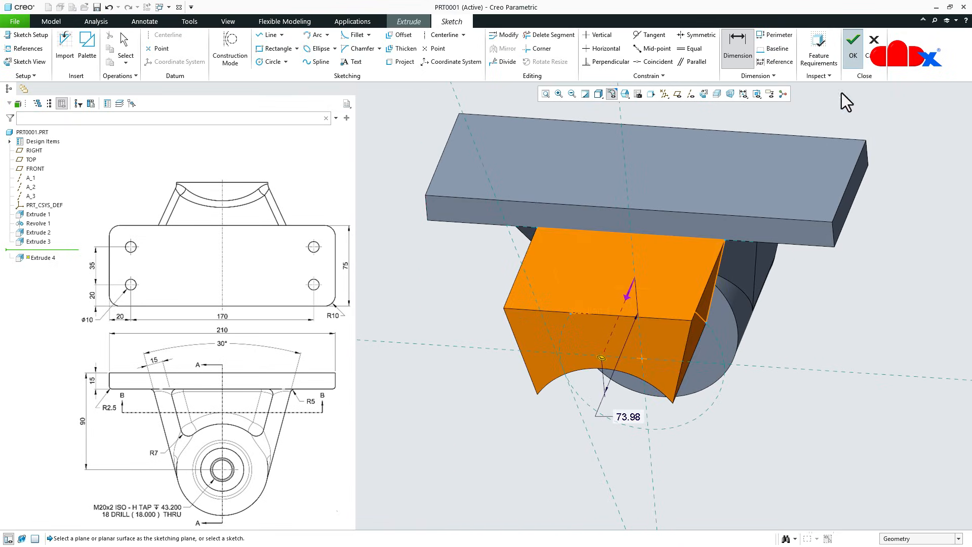
# Step: Switch the extrusion to Remove Material and extend its depth to 107 mm through the web
pyautogui.moveTo(640, 348)
pyautogui.mouseDown(button='middle')
pyautogui.moveTo(589, 371)
pyautogui.moveTo(597, 382)
pyautogui.moveTo(675, 357)
pyautogui.mouseUp(button='middle')
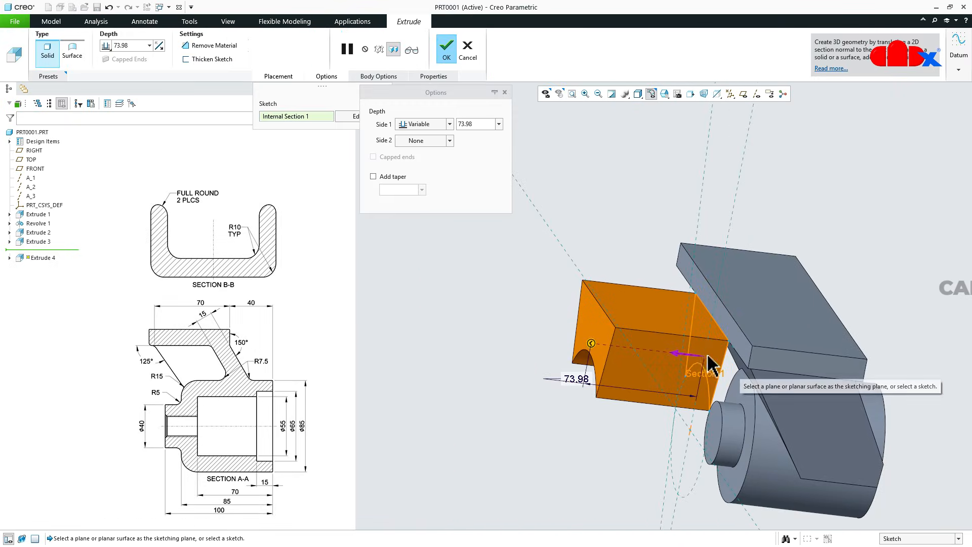
pyautogui.scroll(3, 667, 362)
pyautogui.moveTo(725, 394)
pyautogui.mouseDown(button='middle')
pyautogui.moveTo(695, 380)
pyautogui.moveTo(721, 393)
pyautogui.moveTo(673, 401)
pyautogui.moveTo(788, 376)
pyautogui.moveTo(774, 369)
pyautogui.mouseUp(button='middle')
pyautogui.click(224, 46)
pyautogui.scroll(-5, 750, 376)
pyautogui.moveTo(772, 357); pyautogui.dragTo(849, 375)
pyautogui.moveTo(848, 375)
pyautogui.mouseDown(button='middle')
pyautogui.moveTo(738, 397)
pyautogui.moveTo(871, 378)
pyautogui.moveTo(801, 392)
pyautogui.mouseUp(button='middle')
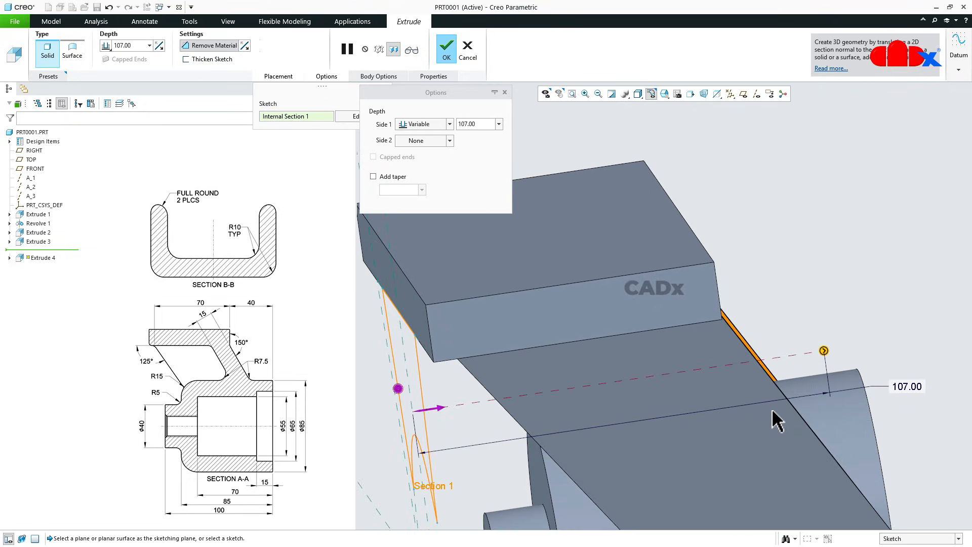
pyautogui.moveTo(746, 419)
pyautogui.mouseDown(button='middle')
pyautogui.moveTo(719, 438)
pyautogui.moveTo(731, 439)
pyautogui.mouseUp(button='middle')
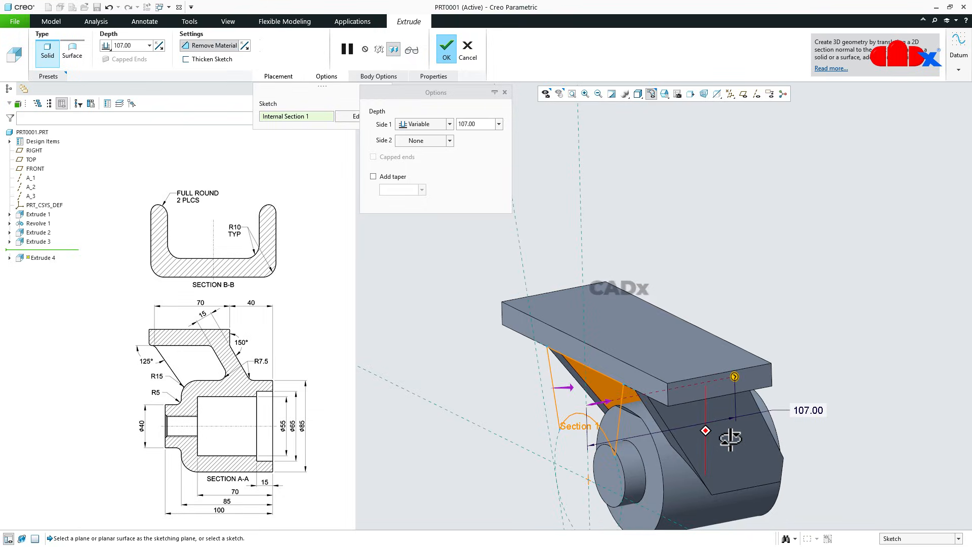
# Step: Change the cut's Side 1 depth to To Reference, using the web's rear sloped face as the reference
pyautogui.click(431, 123)
pyautogui.click(424, 178)
pyautogui.moveTo(740, 365); pyautogui.dragTo(810, 266, button='middle')
pyautogui.click(818, 357)
pyautogui.scroll(5, 768, 368)
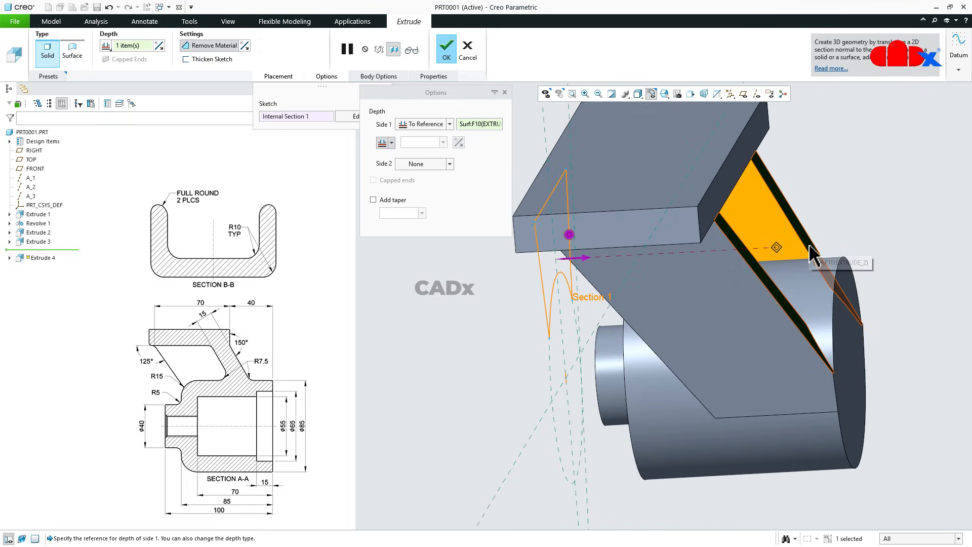
pyautogui.moveTo(731, 341); pyautogui.dragTo(738, 329, button='middle')
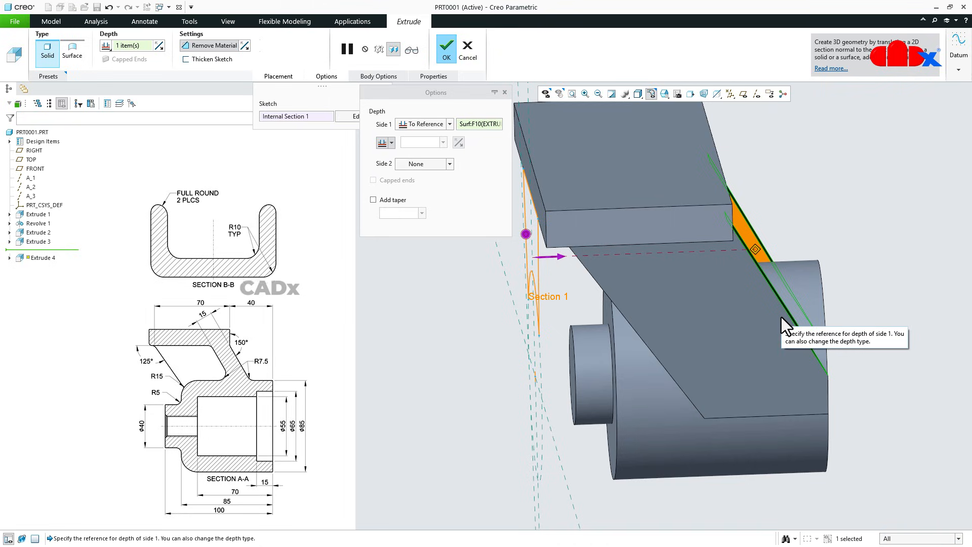
# Step: Set the cut's Side 1 to Extrude to Offset, ending 15 mm inside the web's rear sloped face
pyautogui.click(390, 143)
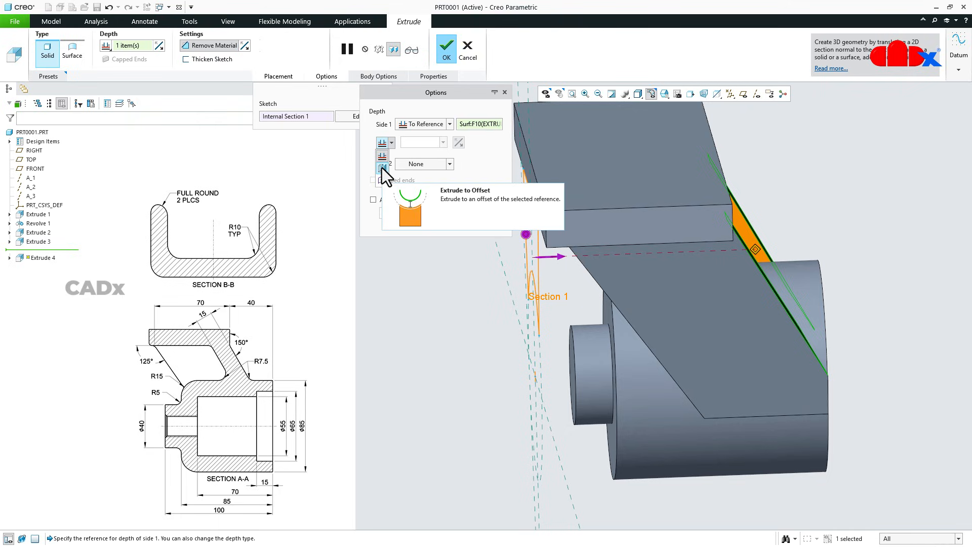
pyautogui.click(381, 168)
pyautogui.scroll(3, 709, 287)
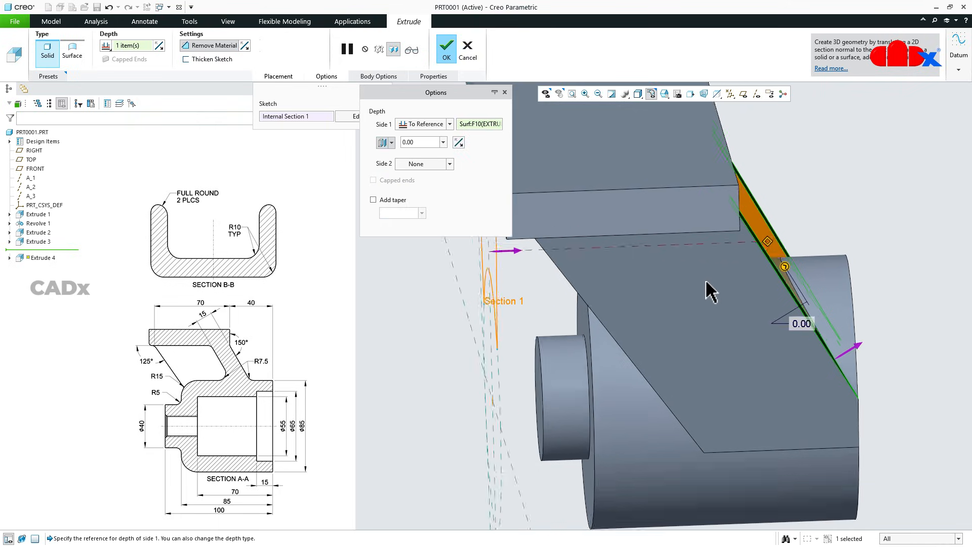
pyautogui.moveTo(770, 289); pyautogui.dragTo(769, 280, button='middle')
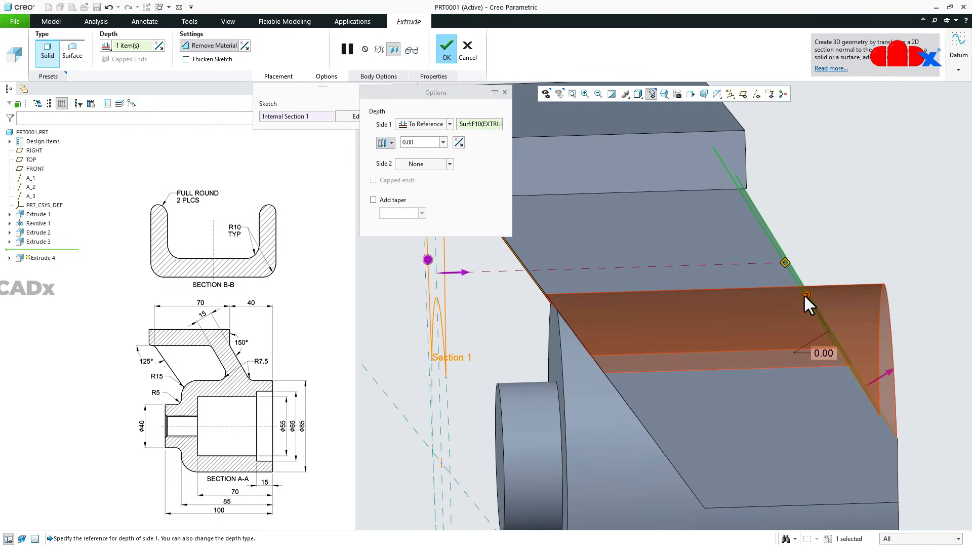
pyautogui.moveTo(807, 295); pyautogui.dragTo(758, 327)
pyautogui.doubleClick(782, 384)
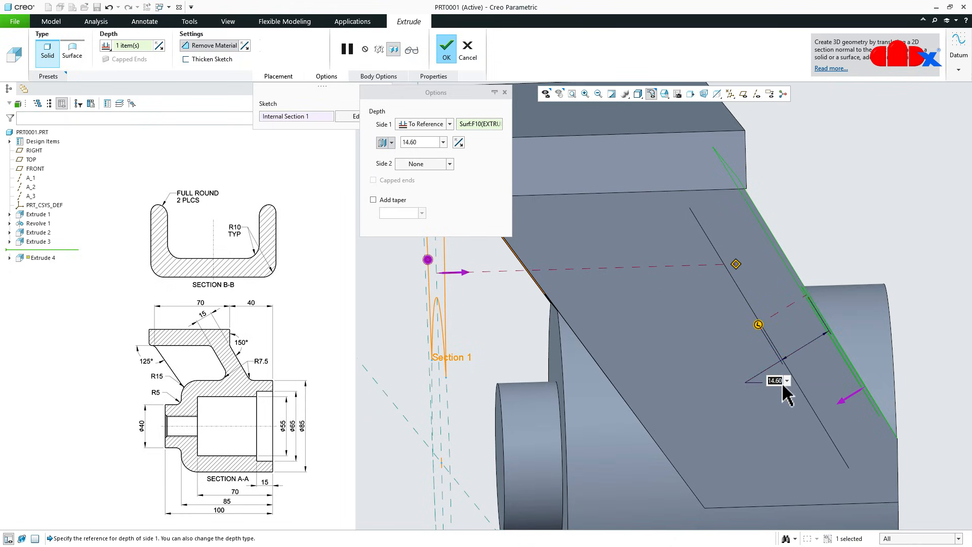
pyautogui.write('15')
pyautogui.press('Return')
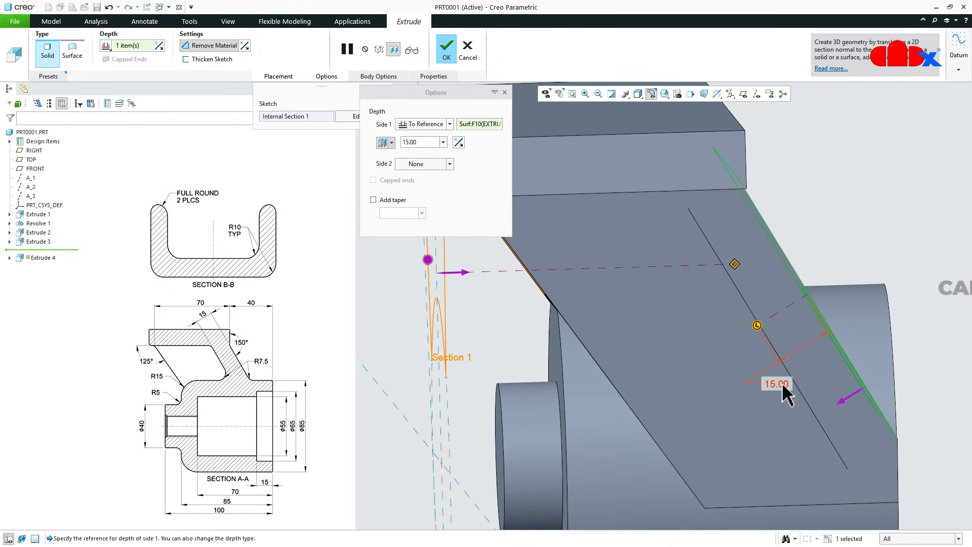
pyautogui.click(391, 143)
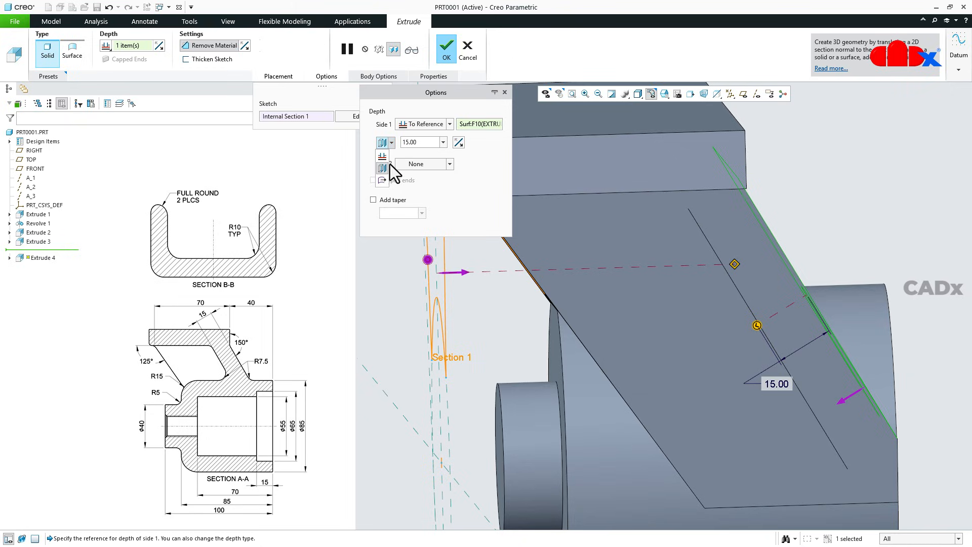
pyautogui.click(383, 180)
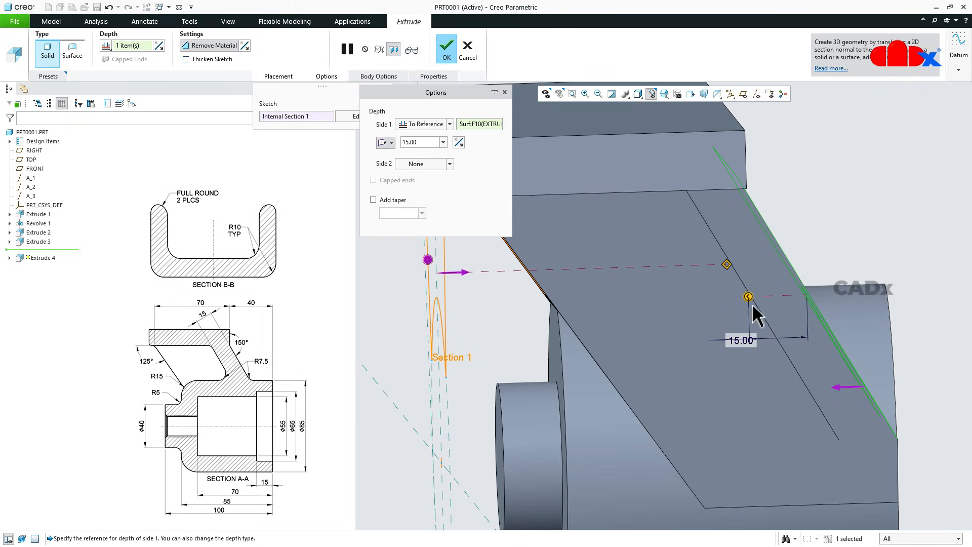
pyautogui.click(392, 142)
pyautogui.click(383, 168)
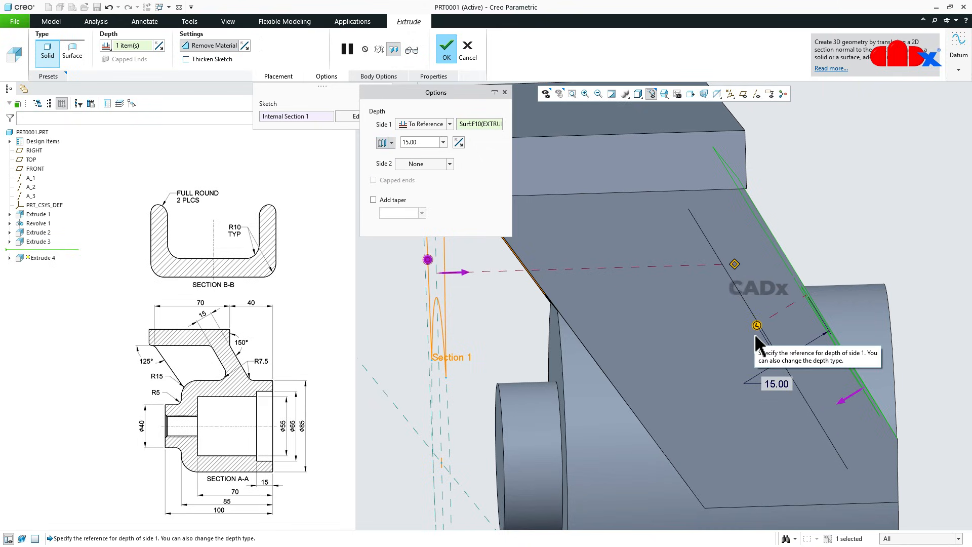
# Step: Preview and complete the web cut, and return the model to its default orientation
pyautogui.moveTo(756, 337); pyautogui.dragTo(706, 301, button='middle')
pyautogui.click(412, 50)
pyautogui.scroll(3, 746, 324)
pyautogui.click(446, 50)
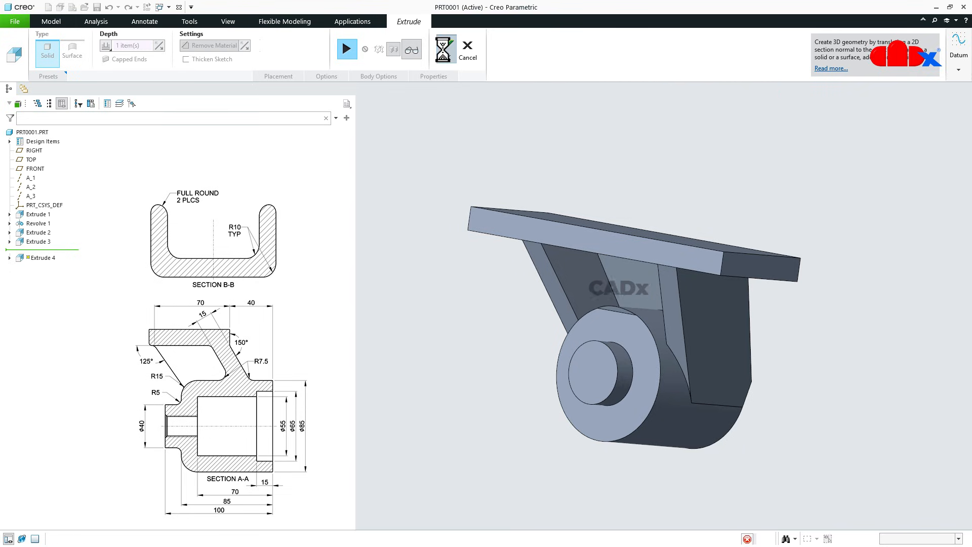
pyautogui.scroll(2, 855, 433)
pyautogui.hotkey('ctrl', 'd')
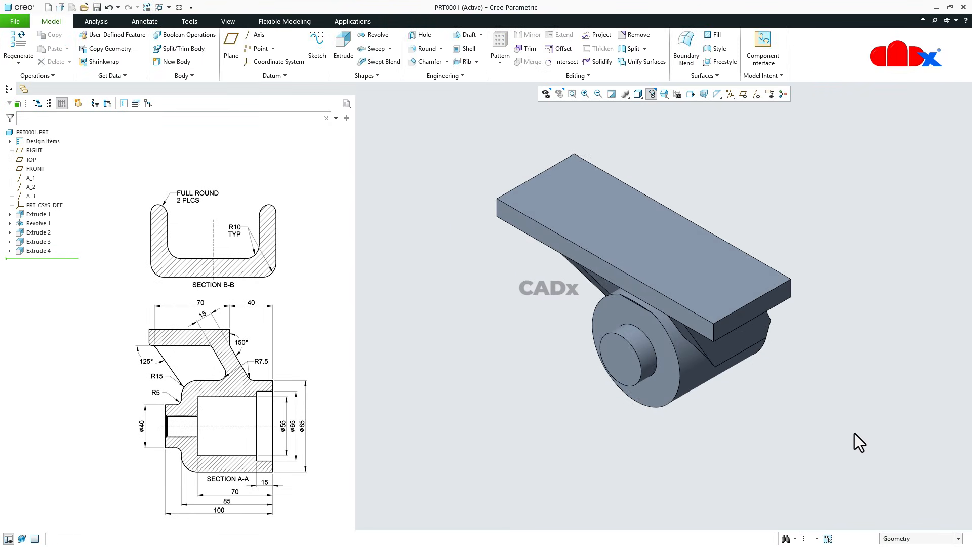
# Step: Start a Revolve sketch on the RIGHT plane, facing the sketch plane with the model clipped at it
pyautogui.click(374, 35)
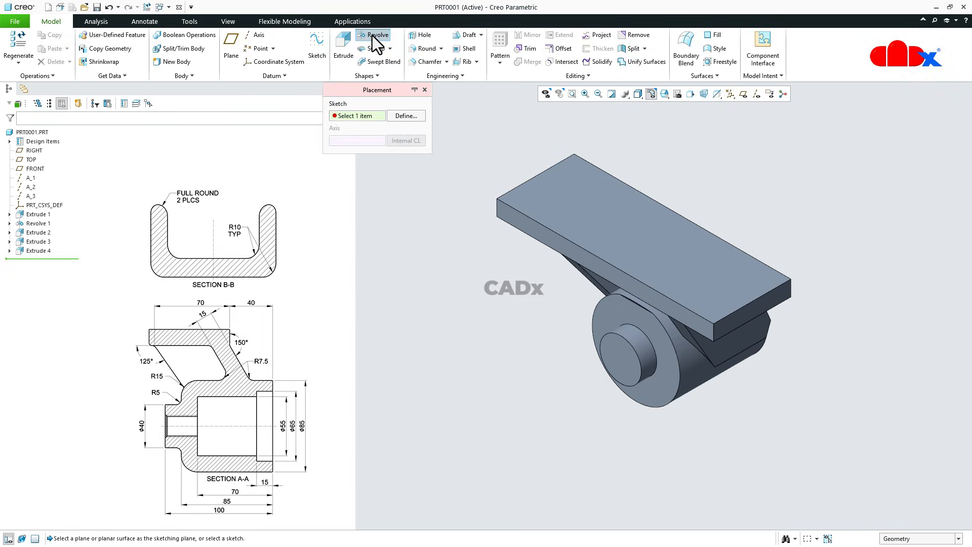
pyautogui.click(32, 151)
pyautogui.click(704, 94)
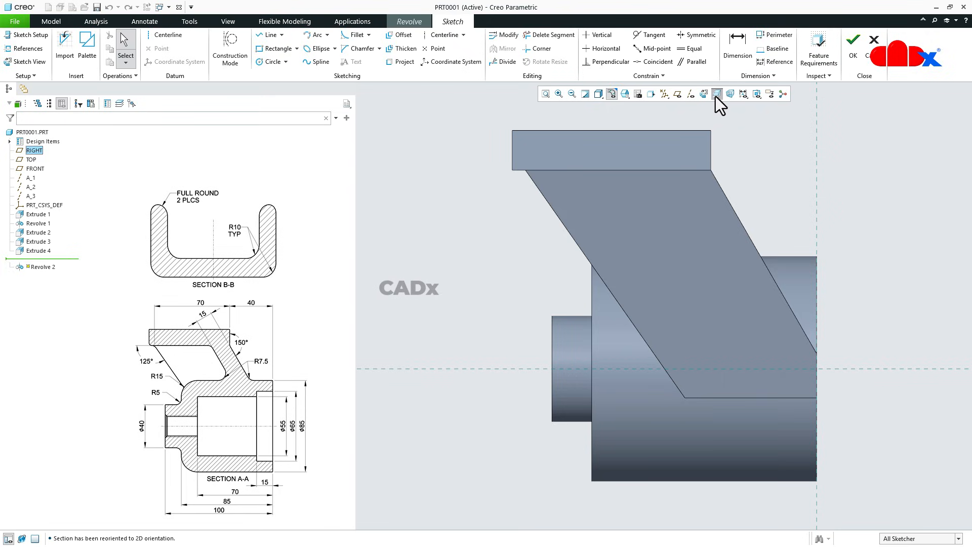
pyautogui.click(717, 94)
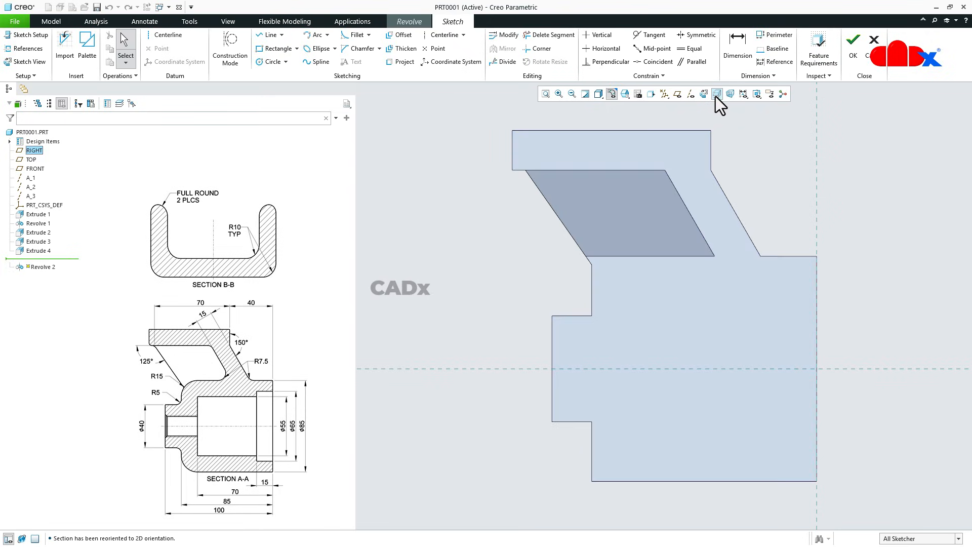
# Step: Sketch a closed stepped line profile between the hub's axis and its open end face, about 68 mm long and 34 mm high
pyautogui.rightClick(881, 403)
pyautogui.click(768, 412)
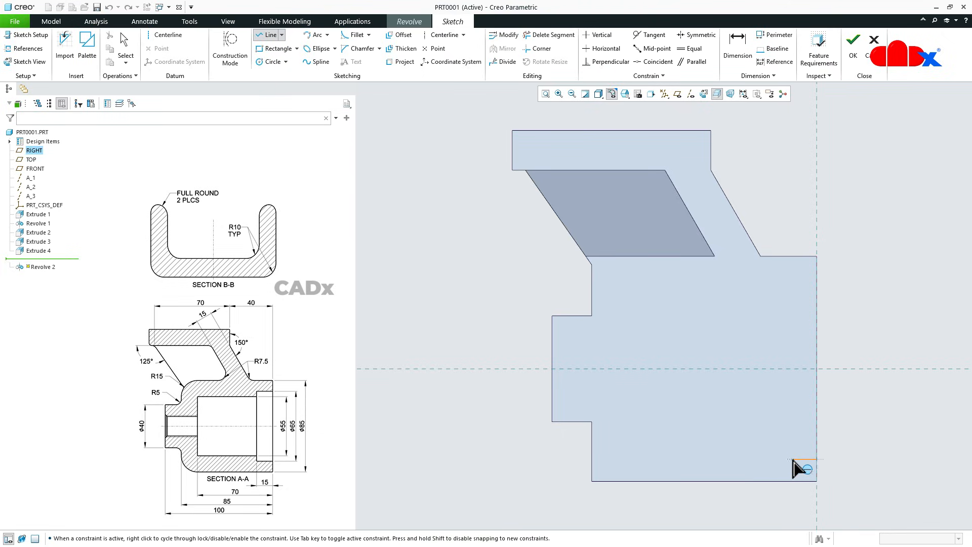
pyautogui.click(823, 461)
pyautogui.click(776, 459)
pyautogui.click(776, 442)
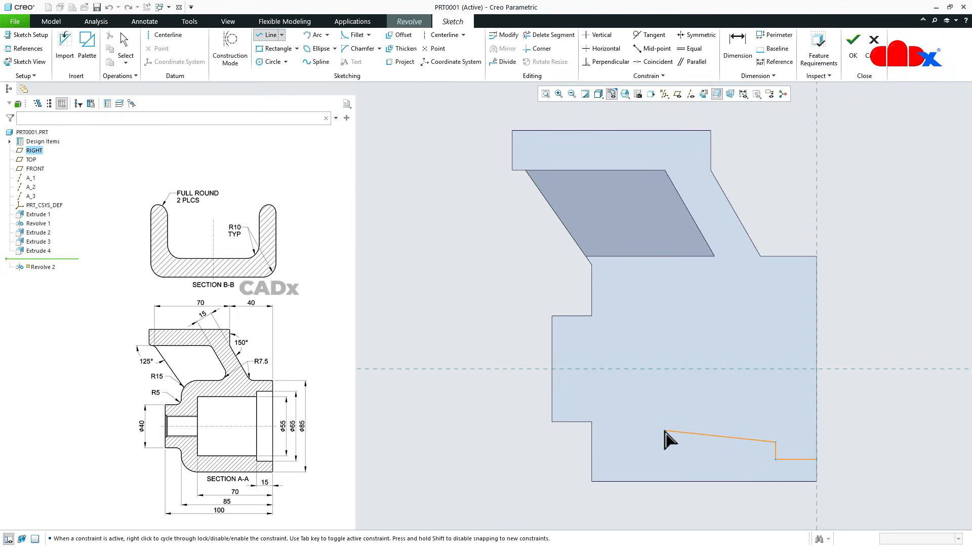
pyautogui.click(637, 442)
pyautogui.click(638, 372)
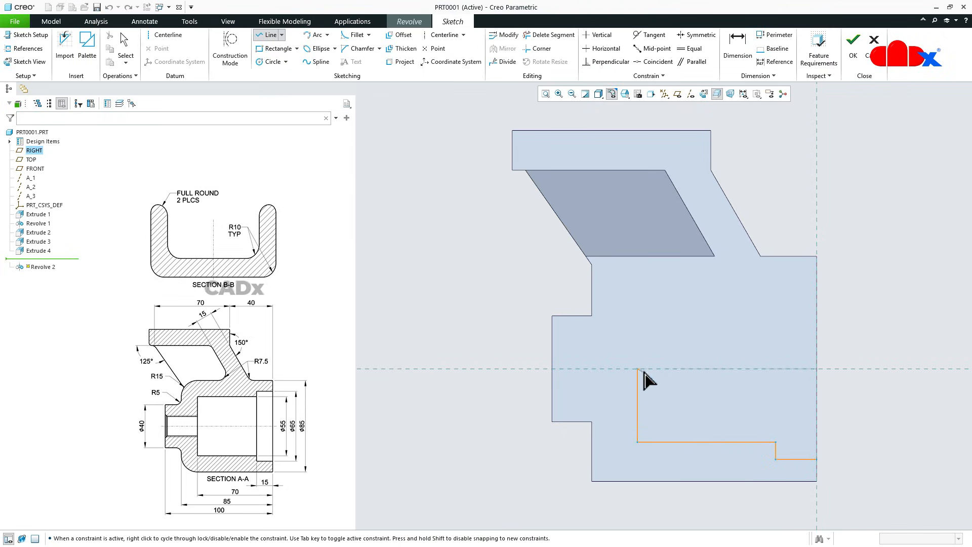
pyautogui.click(817, 371)
pyautogui.click(818, 461)
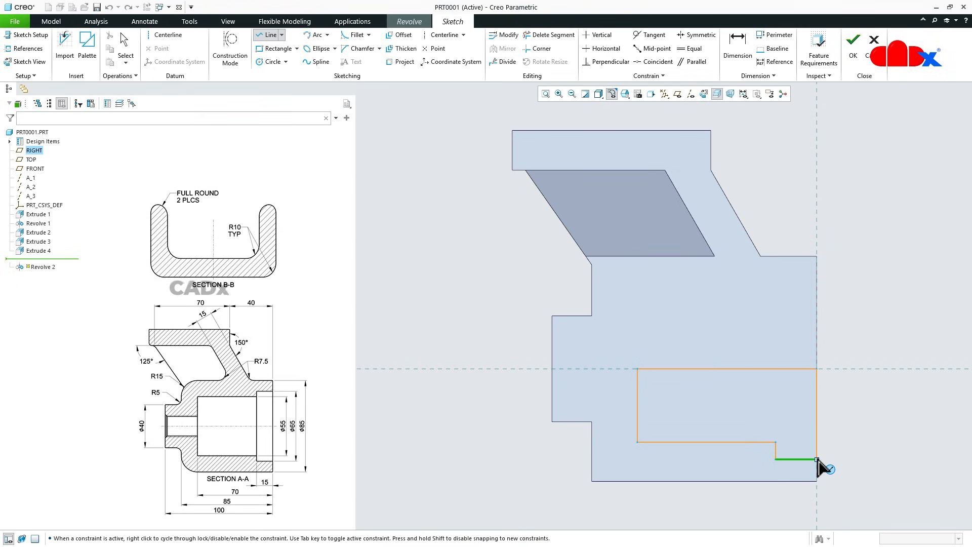
pyautogui.middleClick(855, 436)
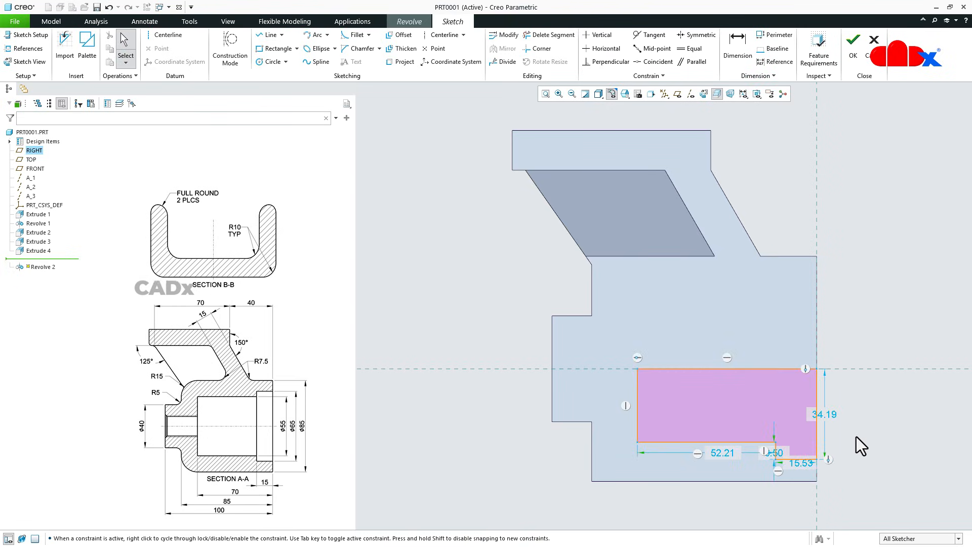
# Step: Dimension the profile's overall length from the hub's end face as 70 mm and the larger step's length as 15 mm
pyautogui.rightClick(856, 437)
pyautogui.click(833, 455)
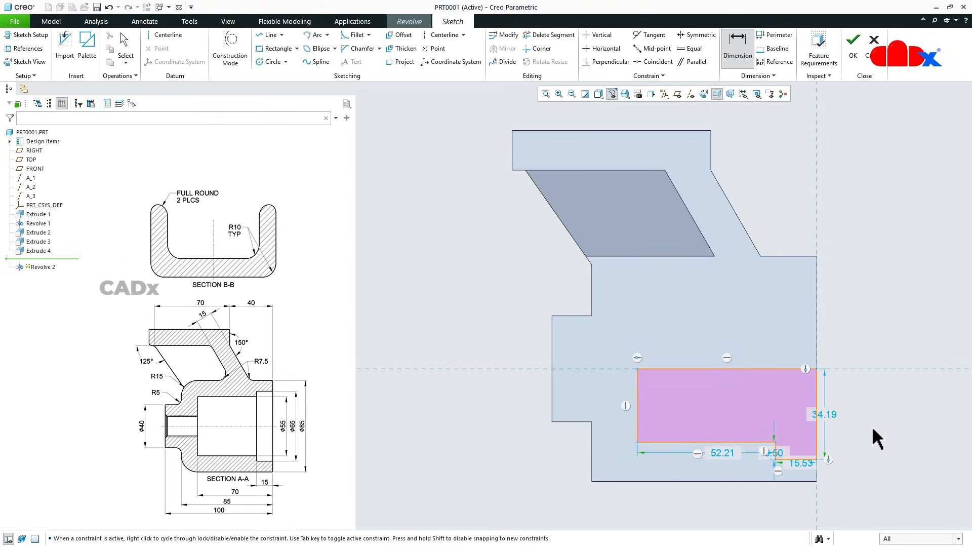
pyautogui.click(817, 514)
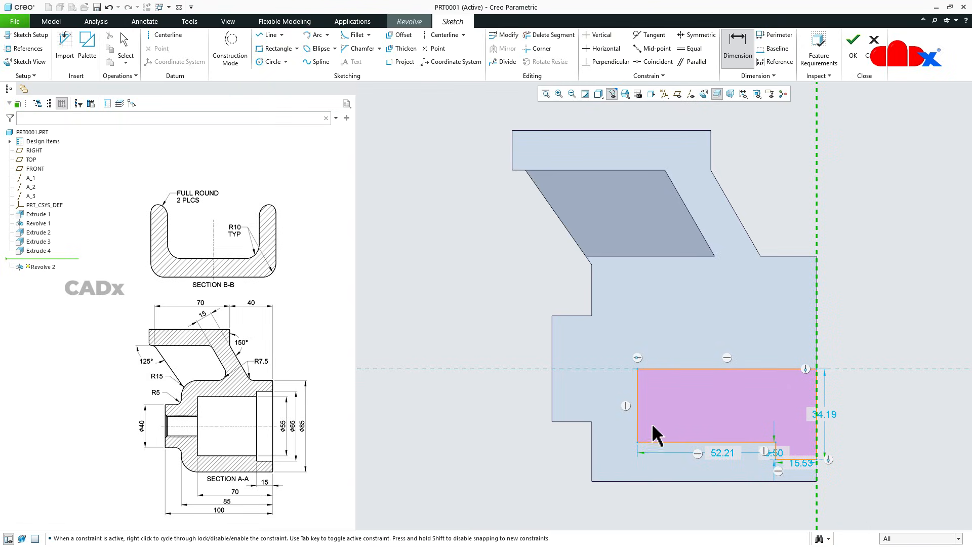
pyautogui.click(639, 431)
pyautogui.middleClick(727, 504)
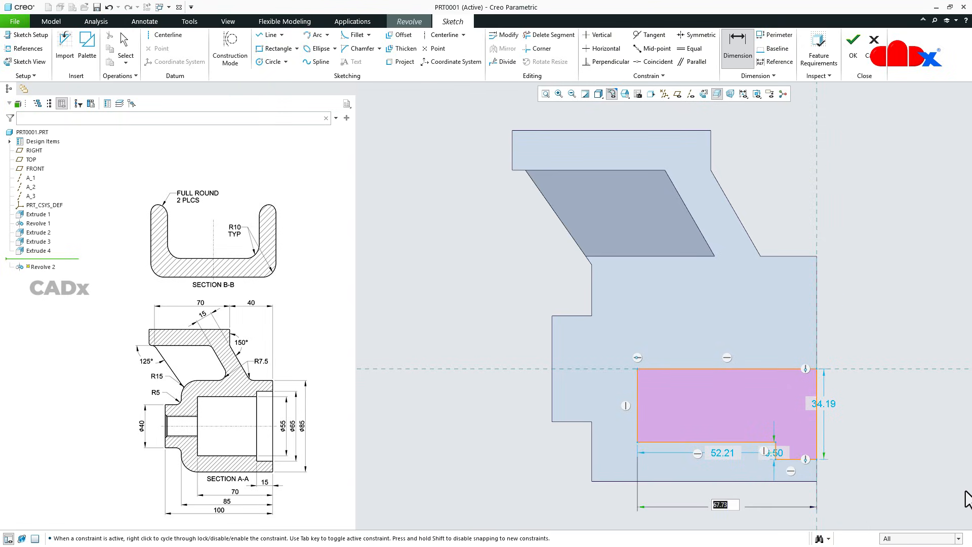
pyautogui.press('Return')
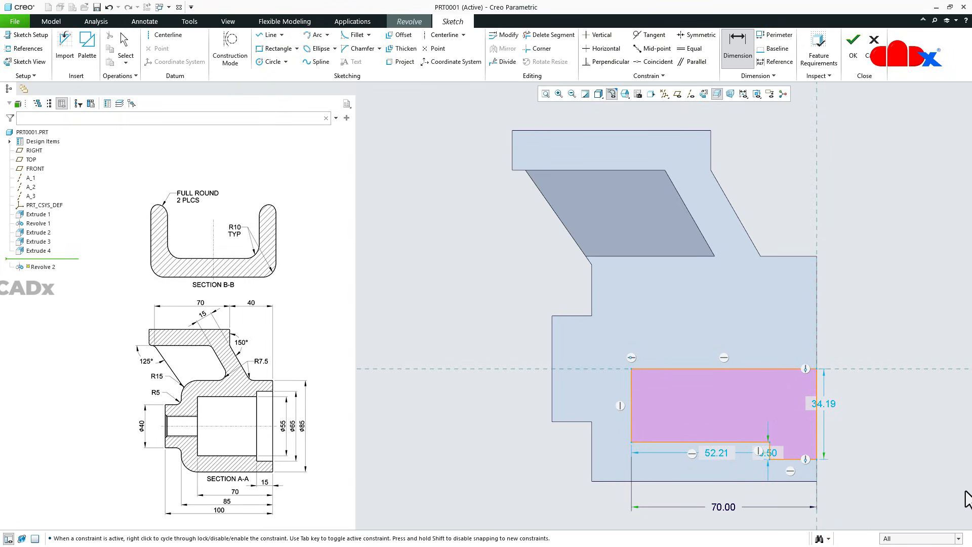
pyautogui.click(785, 459)
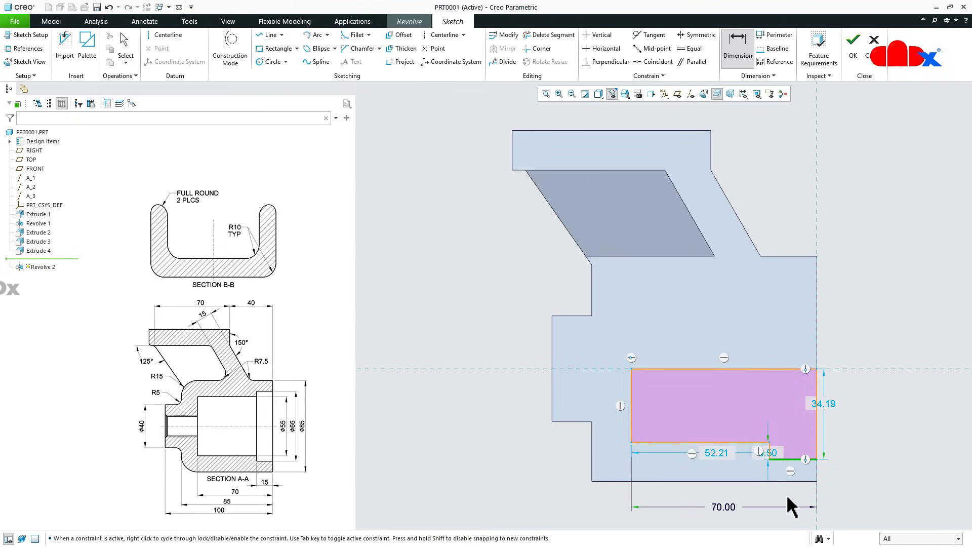
pyautogui.middleClick(785, 494)
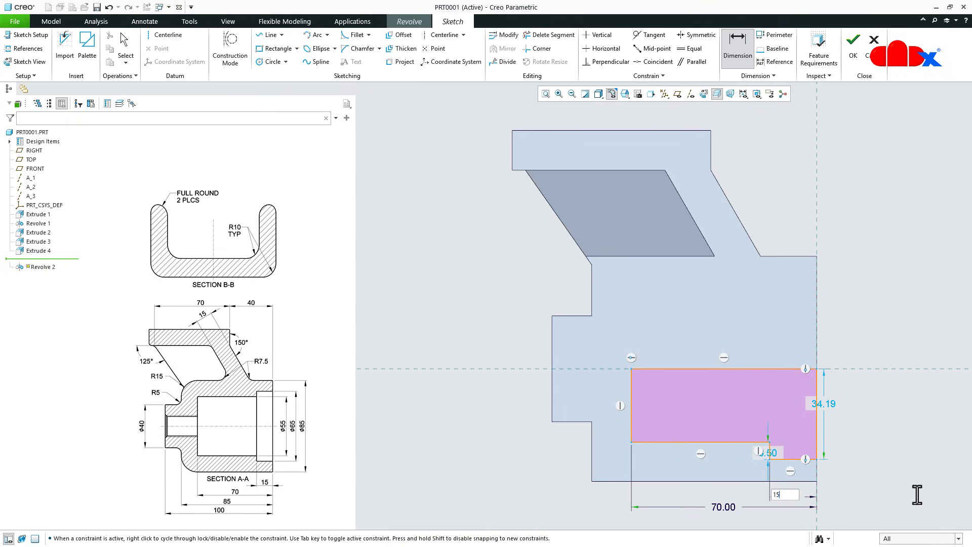
pyautogui.press('Return')
# Step: Add a horizontal datum centerline along the hub's axis as the axis of revolution
pyautogui.click(163, 34)
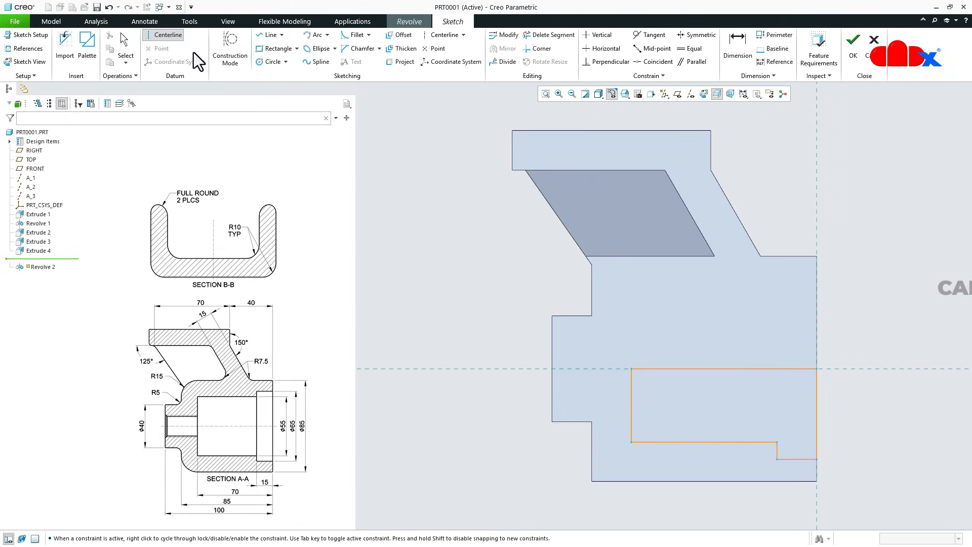
pyautogui.click(419, 369)
pyautogui.click(515, 369)
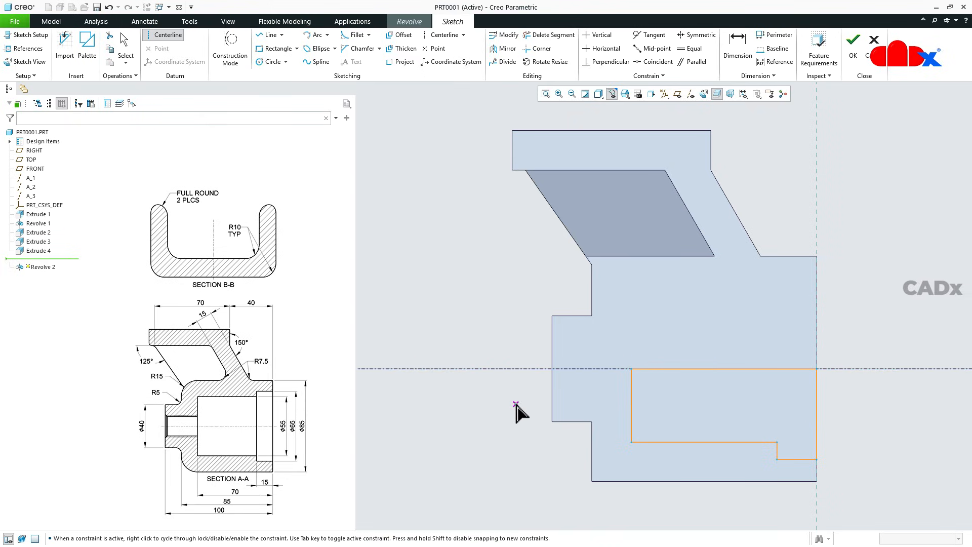
pyautogui.middleClick(515, 409)
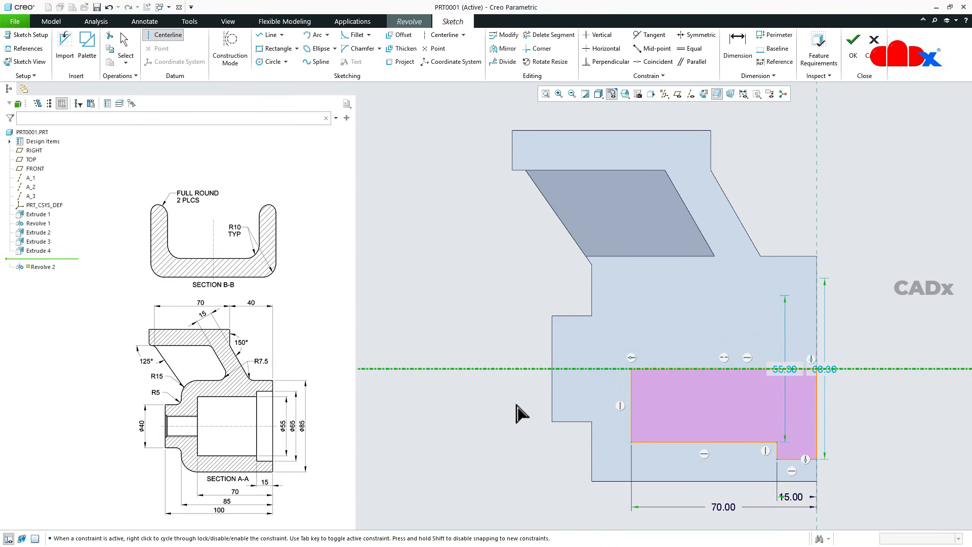
# Step: Set the profile's larger step diameter to 65 mm and its smaller bore diameter to 55 mm
pyautogui.doubleClick(826, 369)
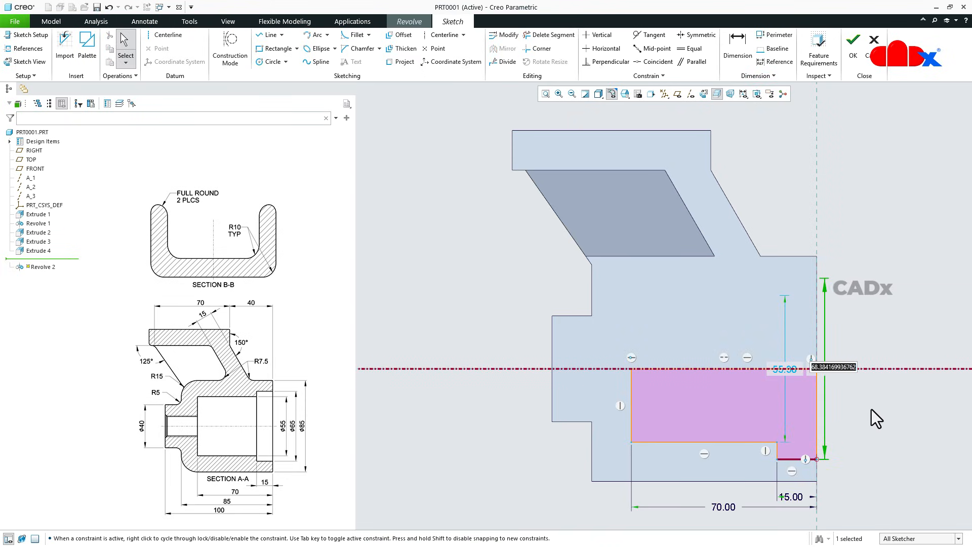
pyautogui.write('65')
pyautogui.press('Return')
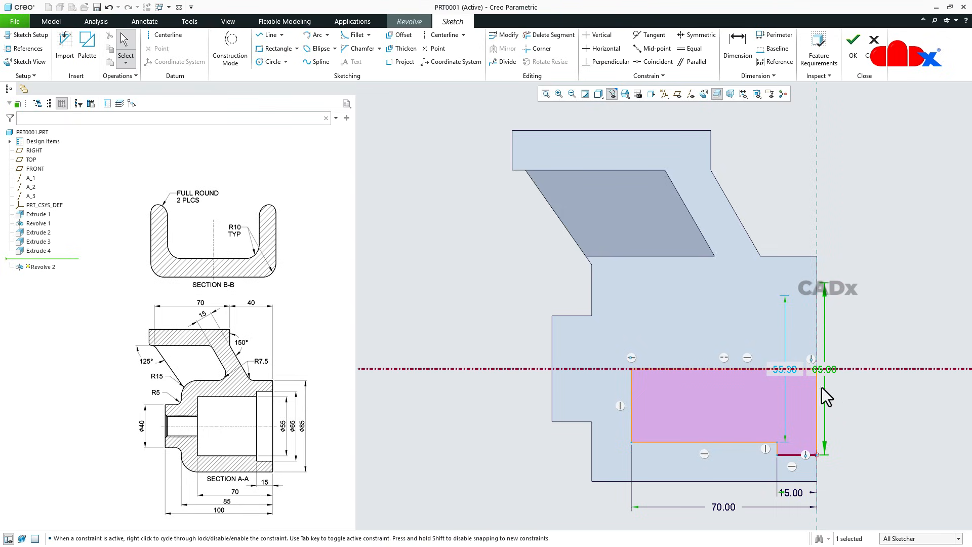
pyautogui.doubleClick(784, 368)
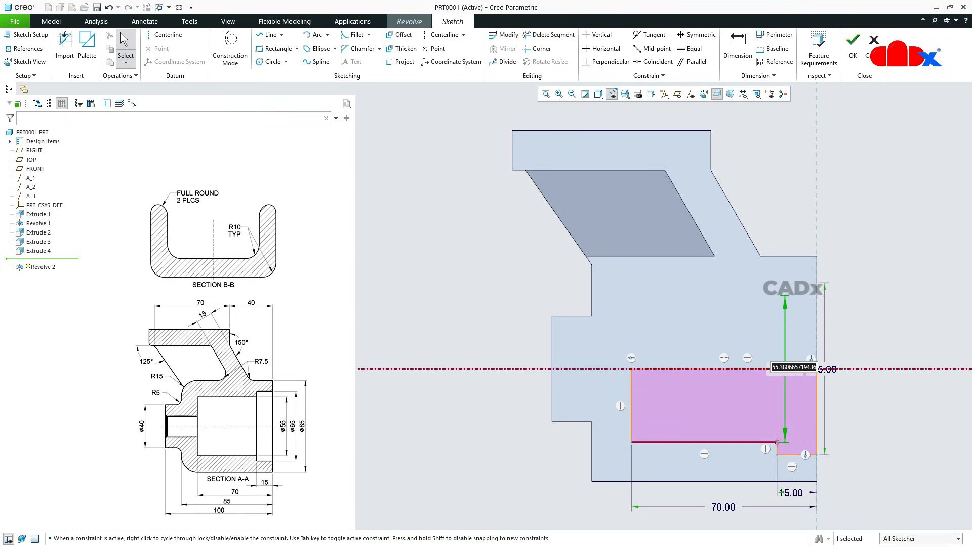
pyautogui.write('55')
pyautogui.press('Return')
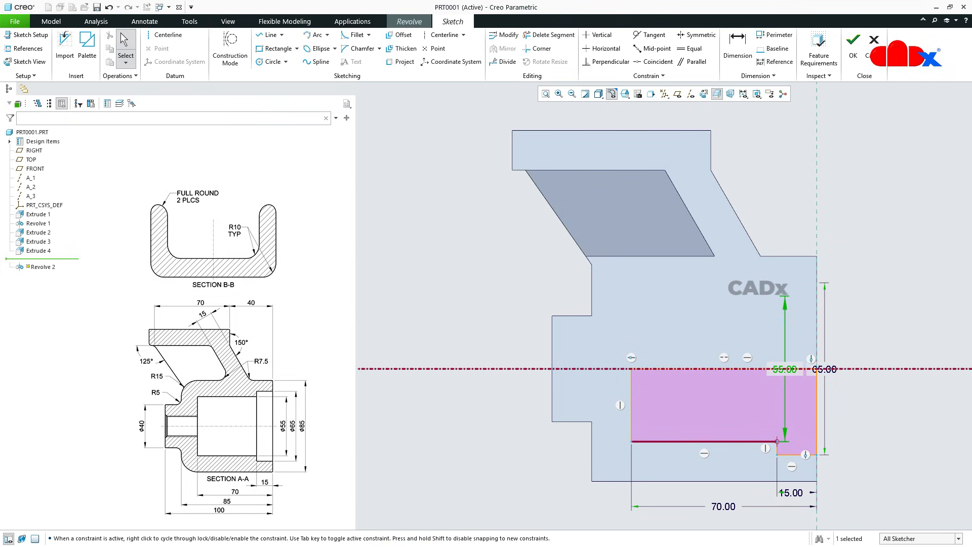
pyautogui.click(910, 486)
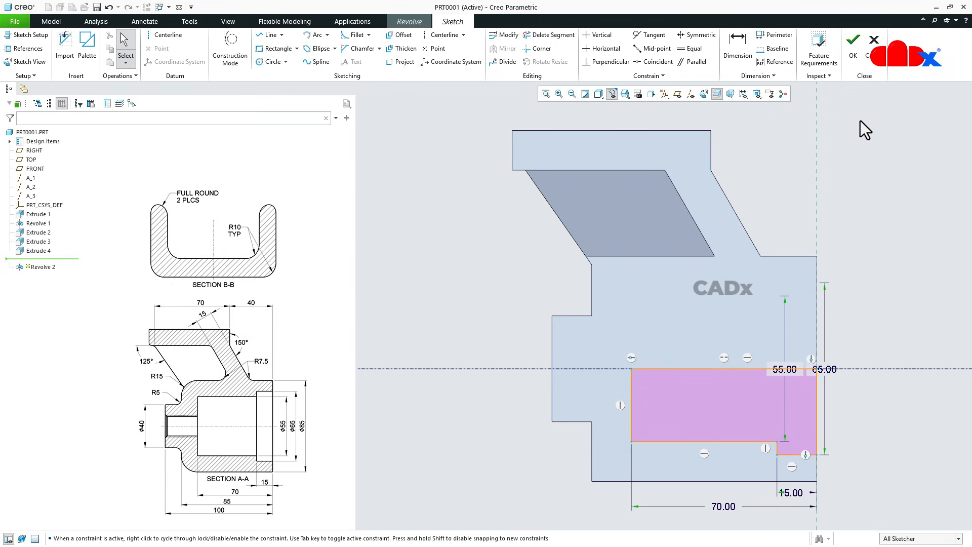
# Step: Finish the sketch and complete the 360° revolve with Remove Material to cut the stepped bore into the hub
pyautogui.click(851, 51)
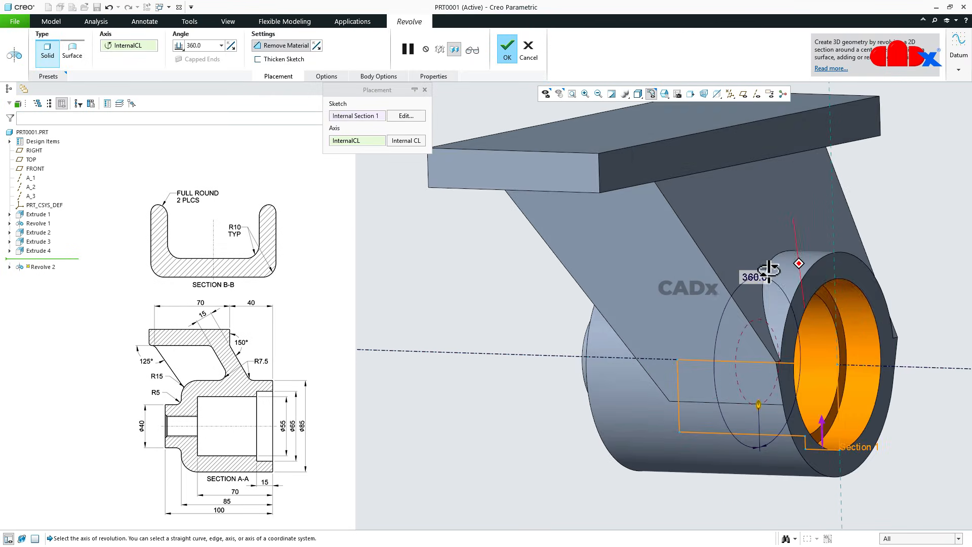
pyautogui.middleClick(478, 387)
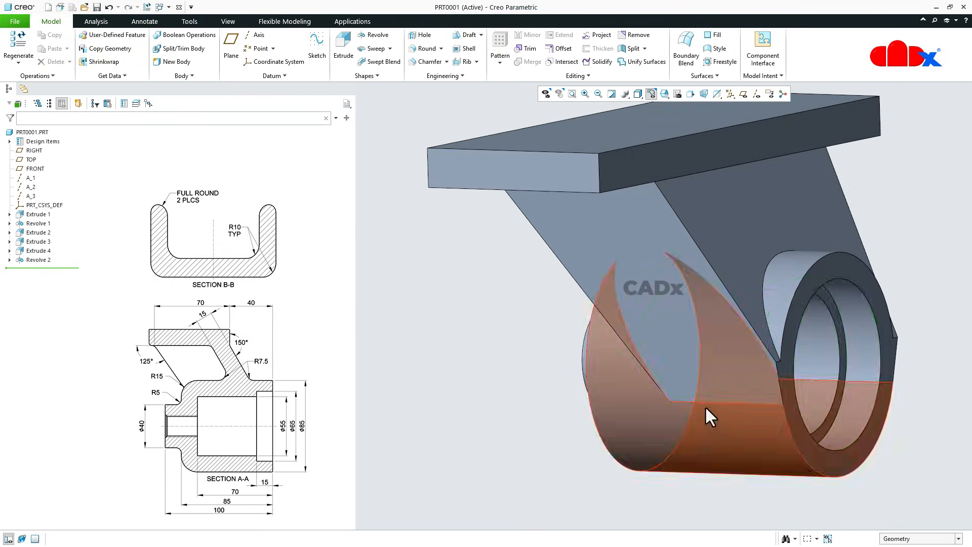
pyautogui.moveTo(706, 408); pyautogui.dragTo(775, 393, button='middle')
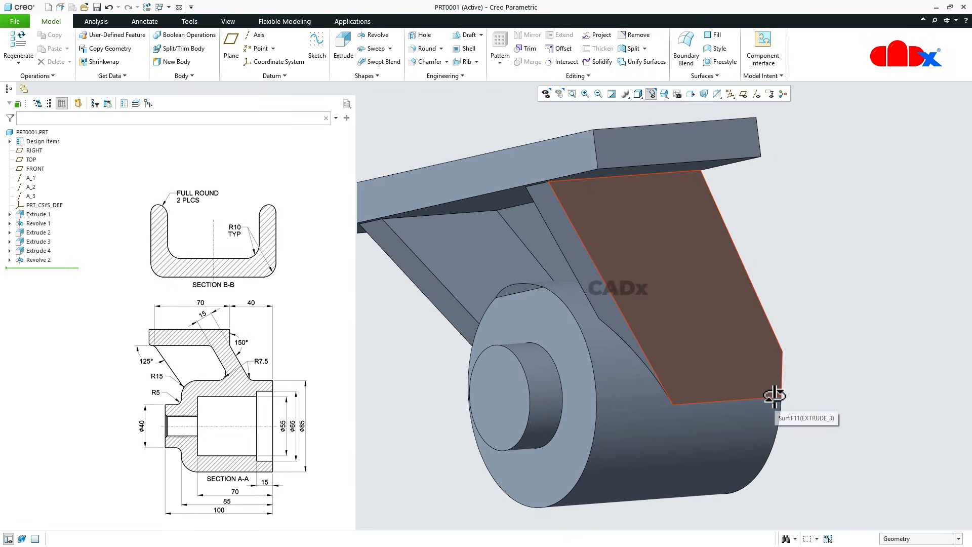
# Step: Display the datum axes and place a hole on the end face of the hub's small boss, coaxial with the hub axis
pyautogui.hotkey('ctrl', 'd')
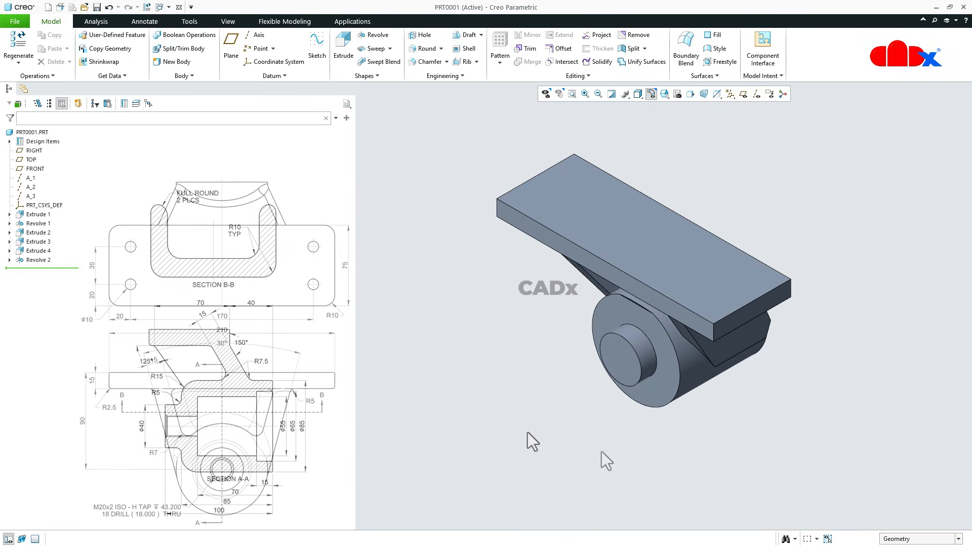
pyautogui.click(756, 94)
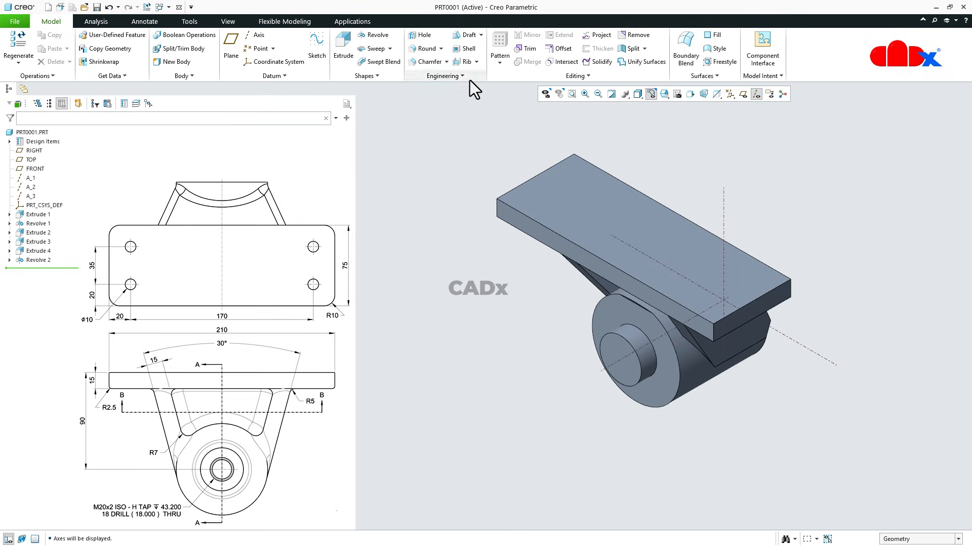
pyautogui.click(425, 36)
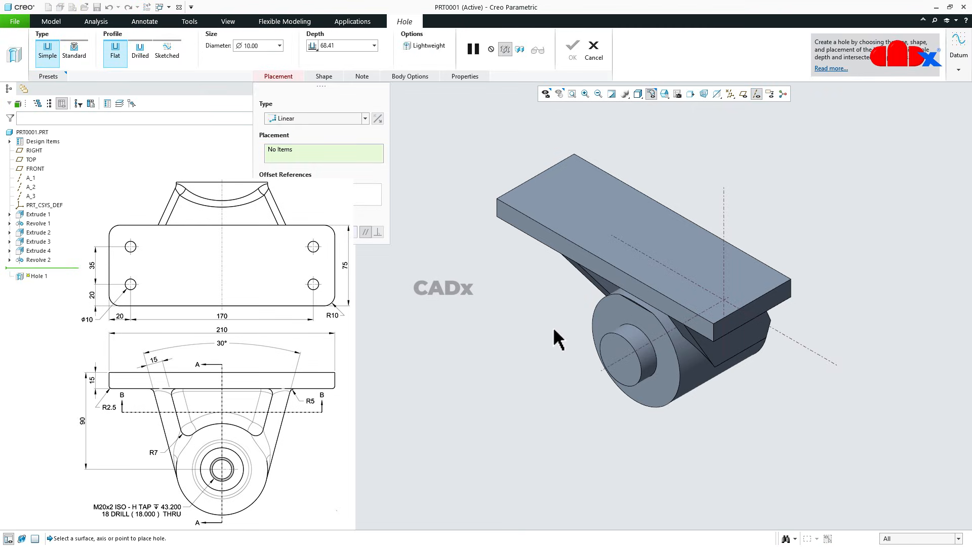
pyautogui.scroll(5, 622, 393)
pyautogui.click(701, 377)
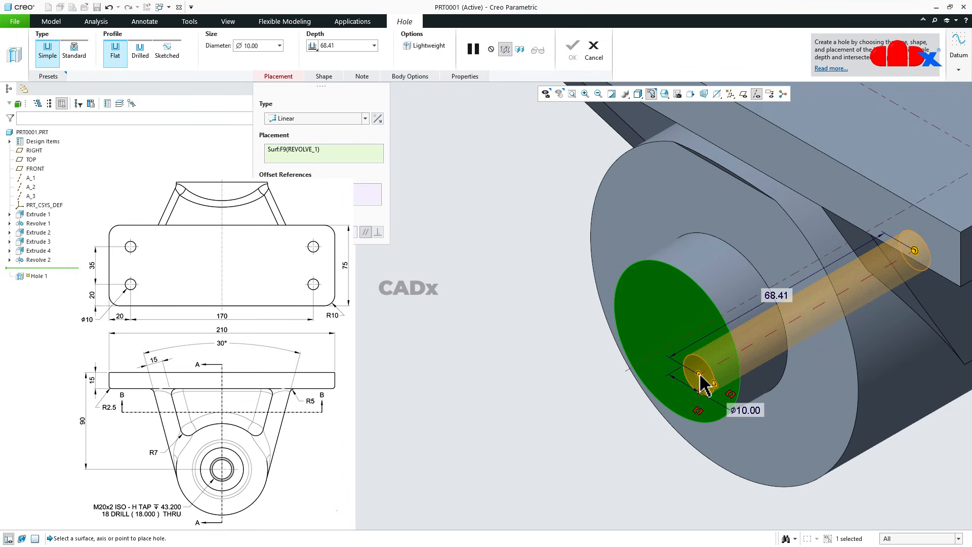
pyautogui.keyDown('ctrl'); pyautogui.click(688, 344); pyautogui.keyUp('ctrl')
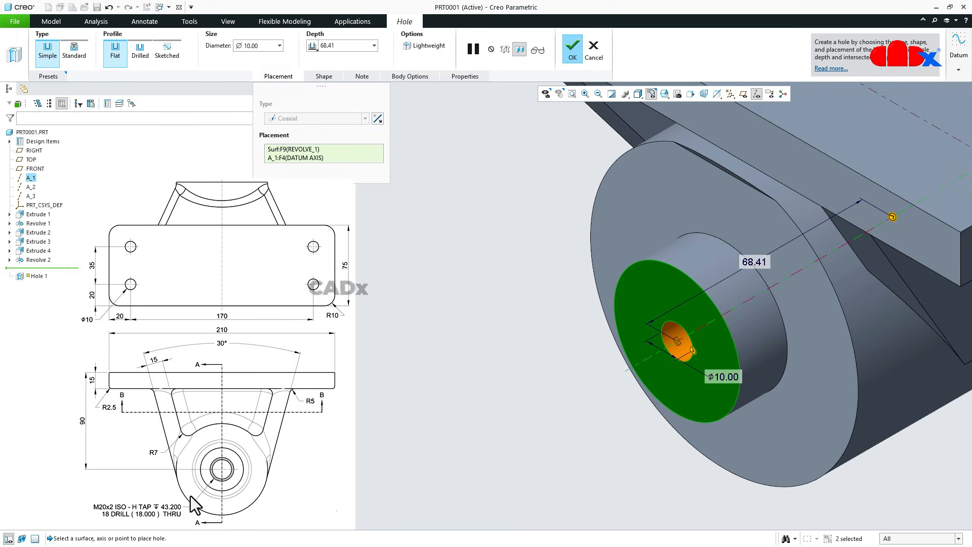
# Step: Make the hole a standard tapped ISO hole with screw size M20x2
pyautogui.click(73, 50)
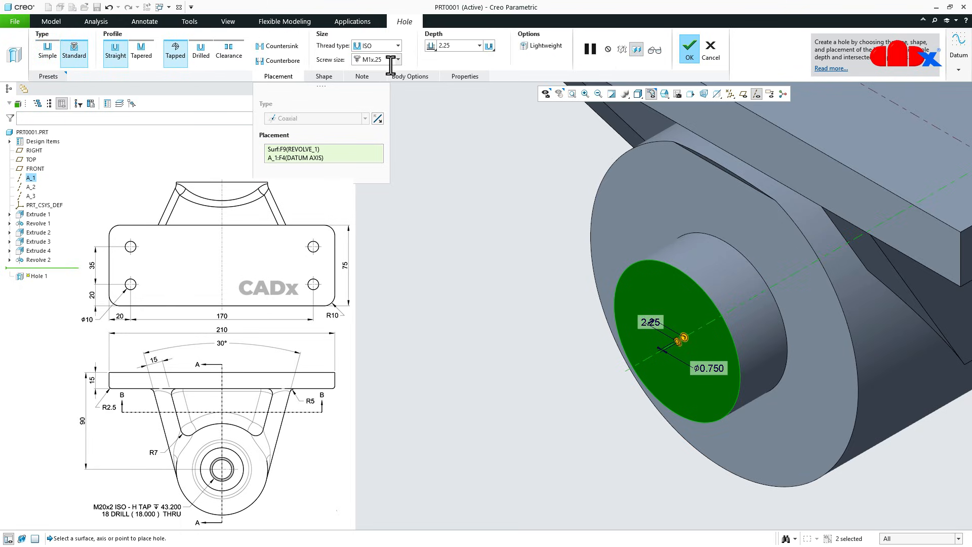
pyautogui.click(399, 60)
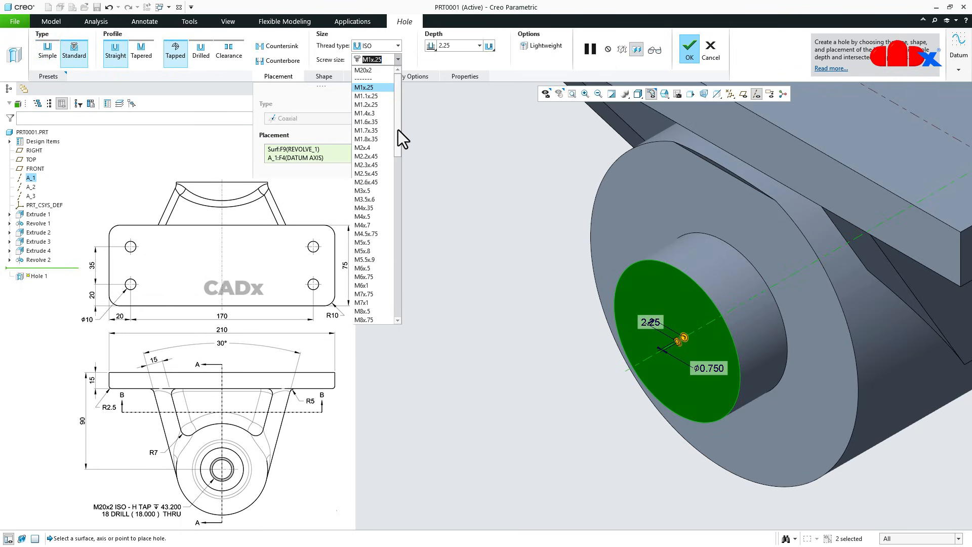
pyautogui.moveTo(398, 129); pyautogui.dragTo(399, 199)
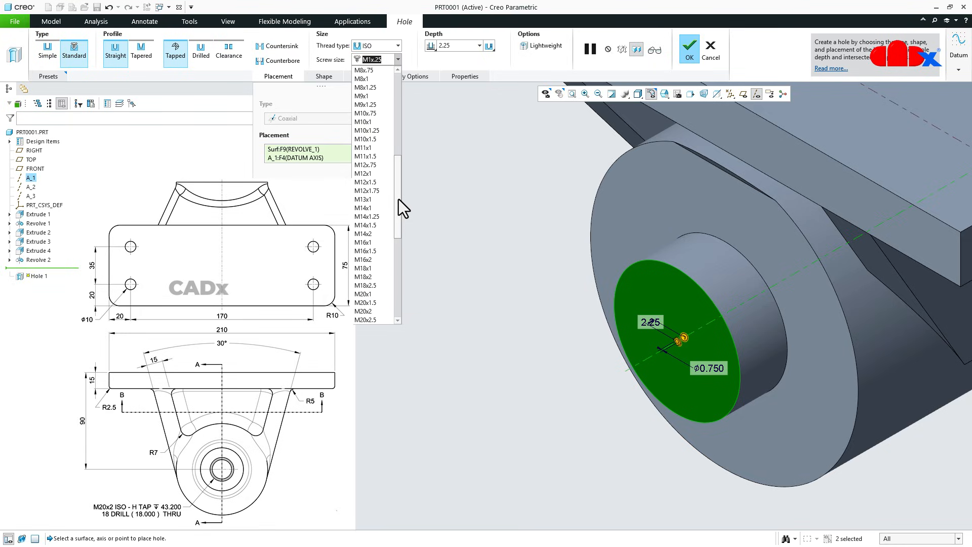
pyautogui.click(367, 310)
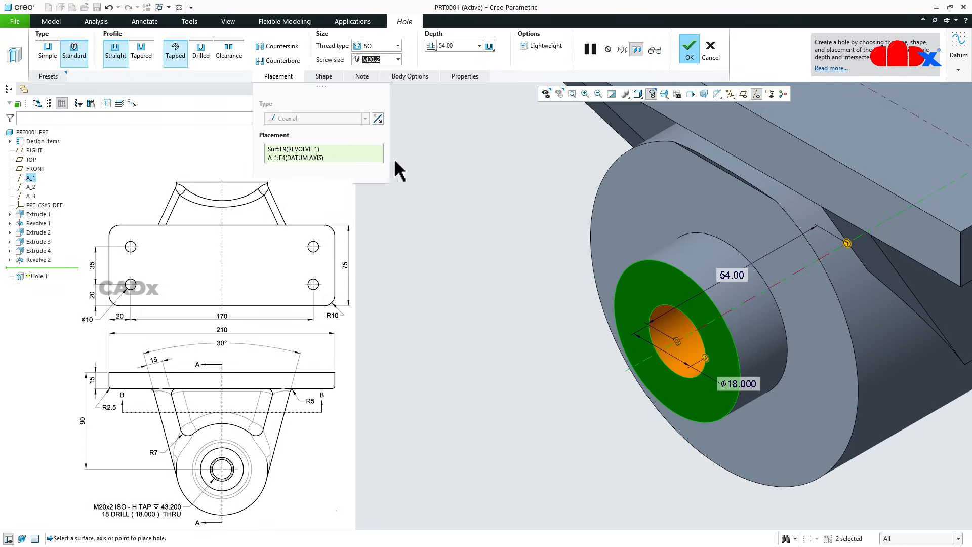
# Step: Add a countersink to the threaded hole and set its diameter to 20 mm
pyautogui.click(323, 77)
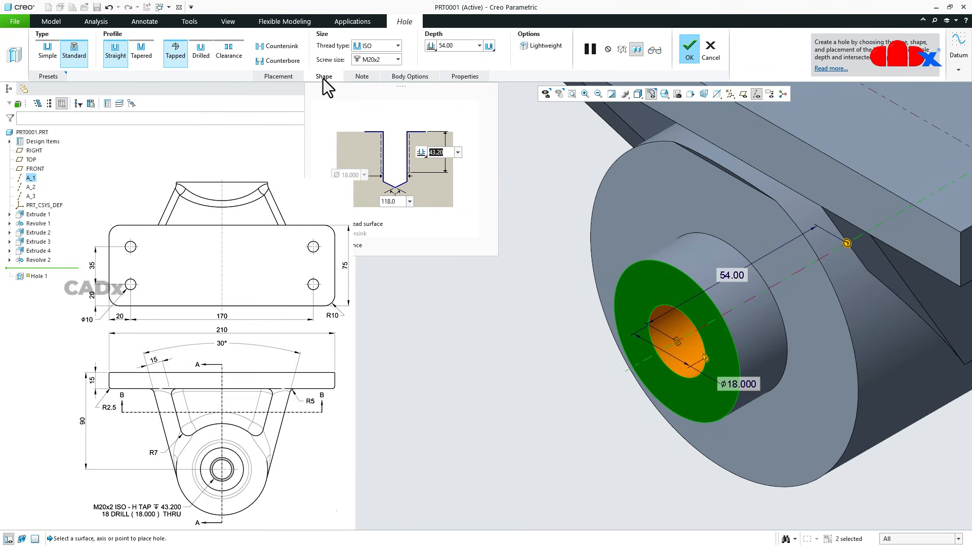
pyautogui.click(284, 44)
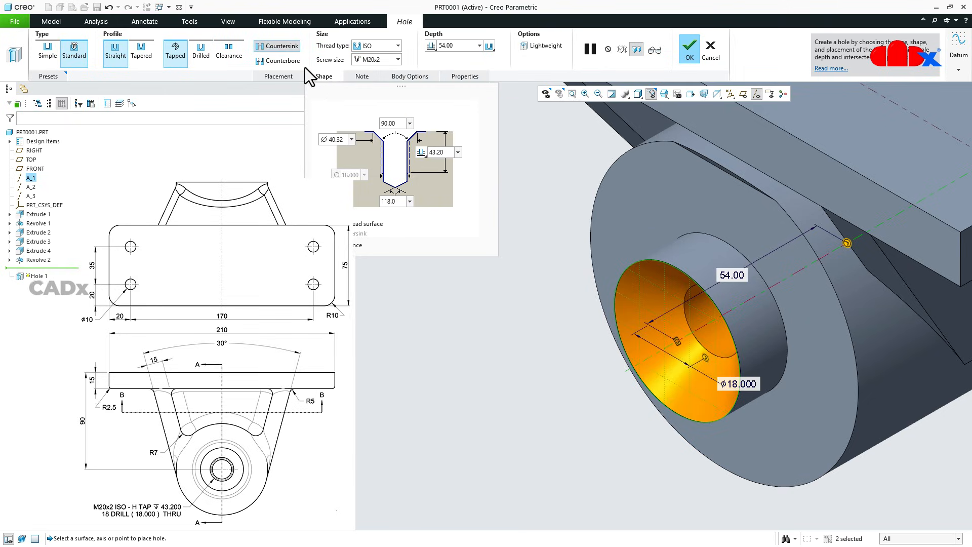
pyautogui.write('2')
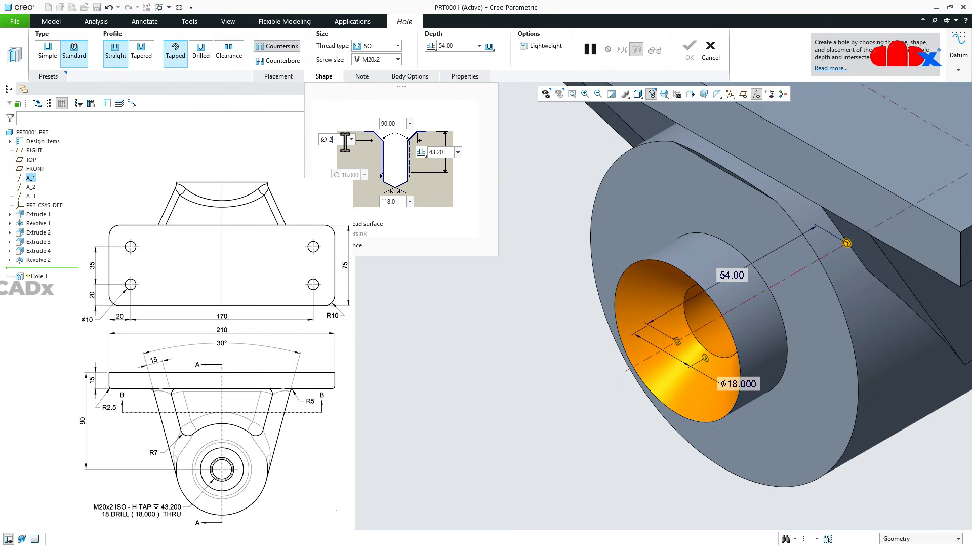
pyautogui.write('0')
pyautogui.press('Return')
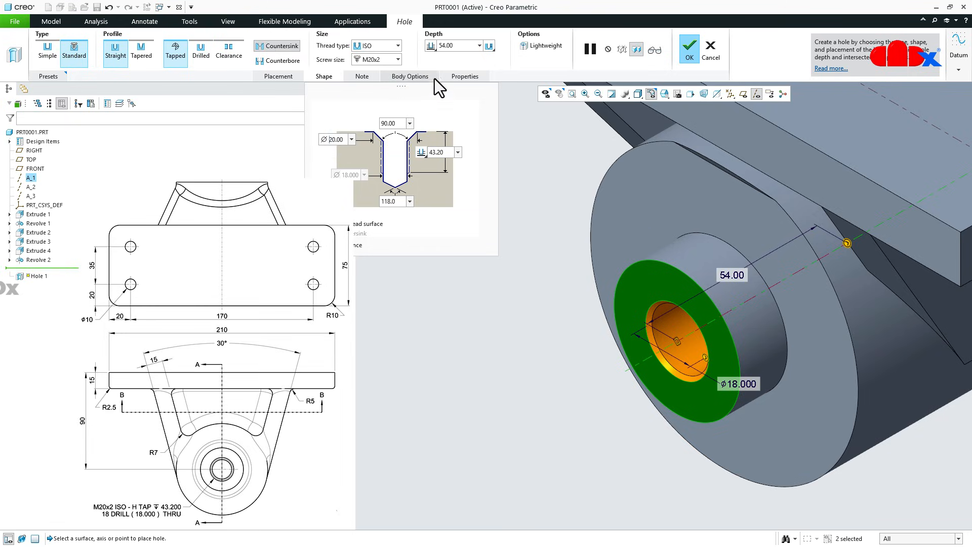
# Step: Set the hole depth to To Next with a Through Thread and complete the tapped hole
pyautogui.click(431, 46)
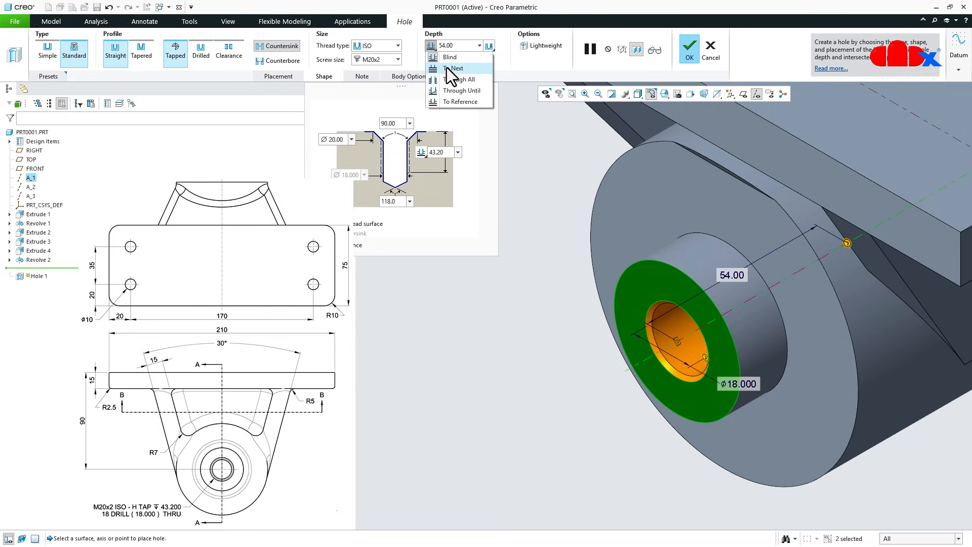
pyautogui.click(447, 68)
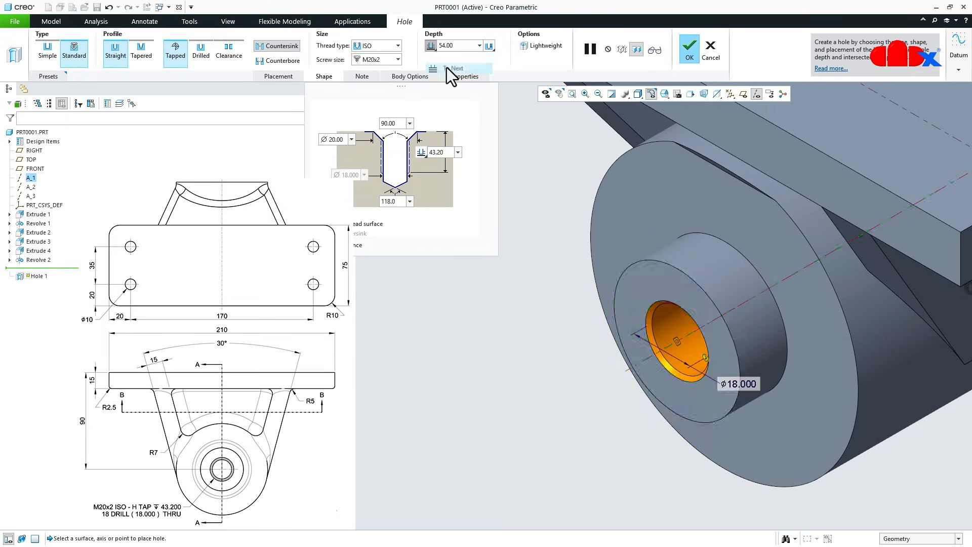
pyautogui.click(424, 154)
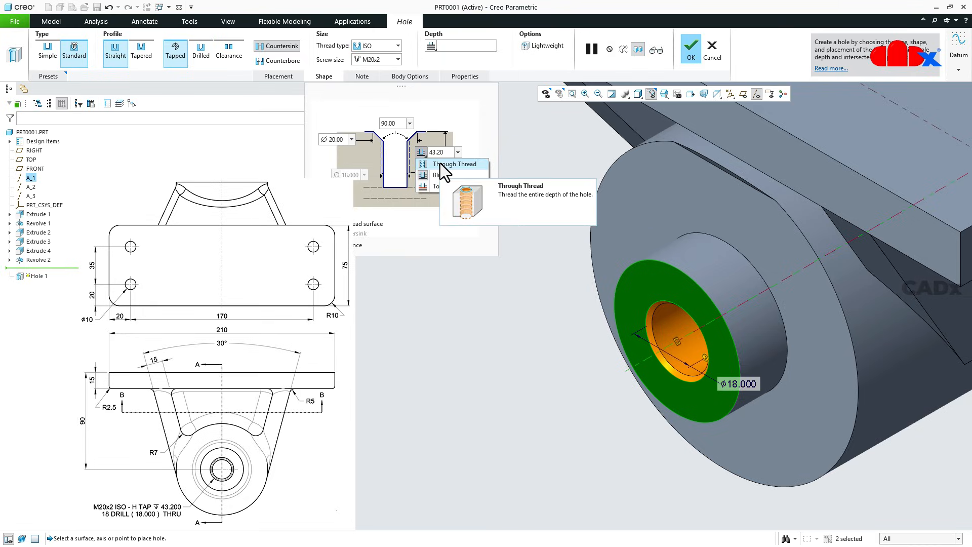
pyautogui.click(440, 163)
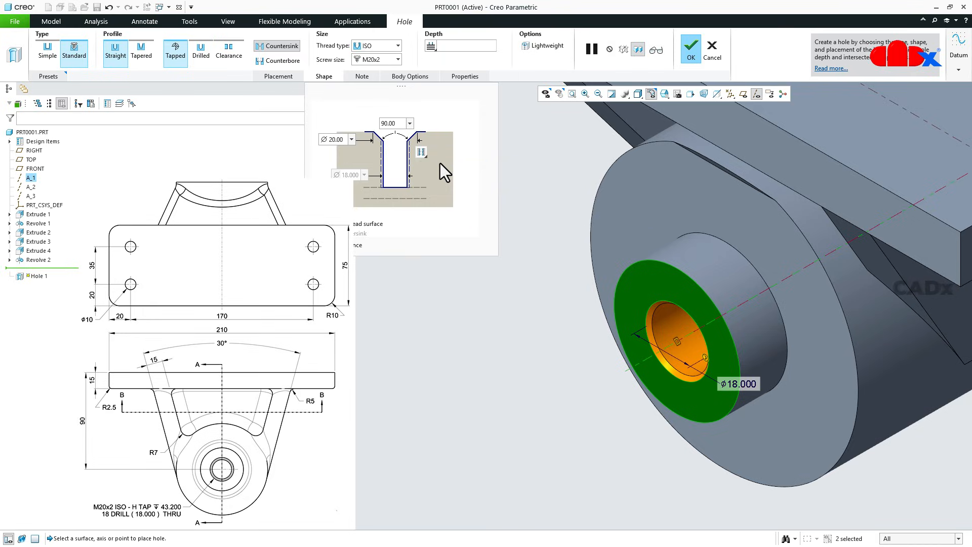
pyautogui.click(691, 55)
pyautogui.scroll(2, 494, 349)
pyautogui.click(721, 425)
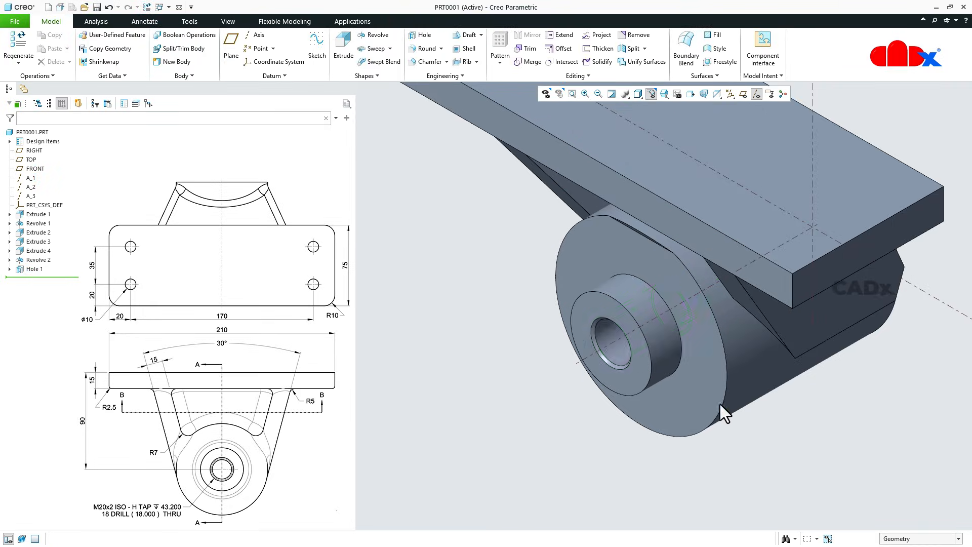
pyautogui.scroll(3, 720, 404)
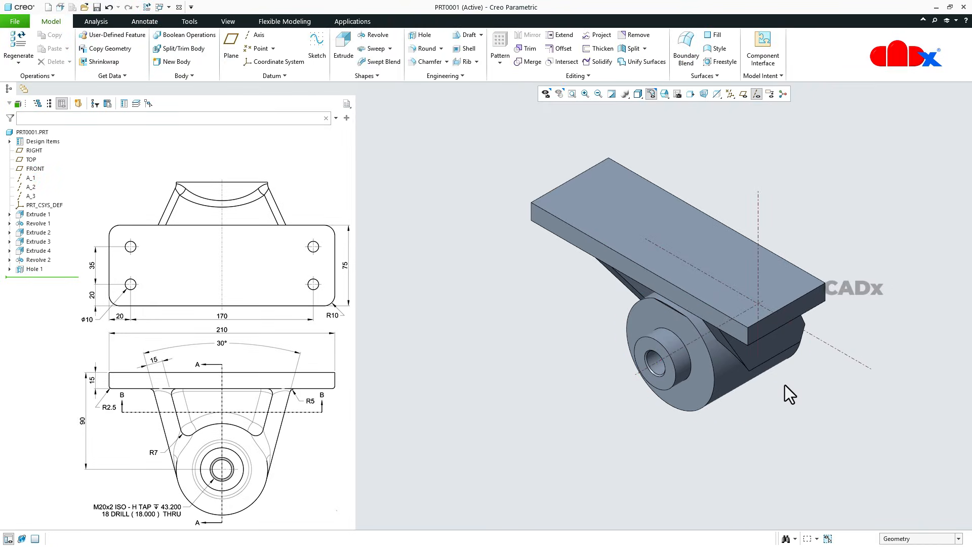
# Step: Hide the datum axes and start a hole with Sketched placement, opening its sketch on the plate's top face in 2D orientation
pyautogui.click(757, 94)
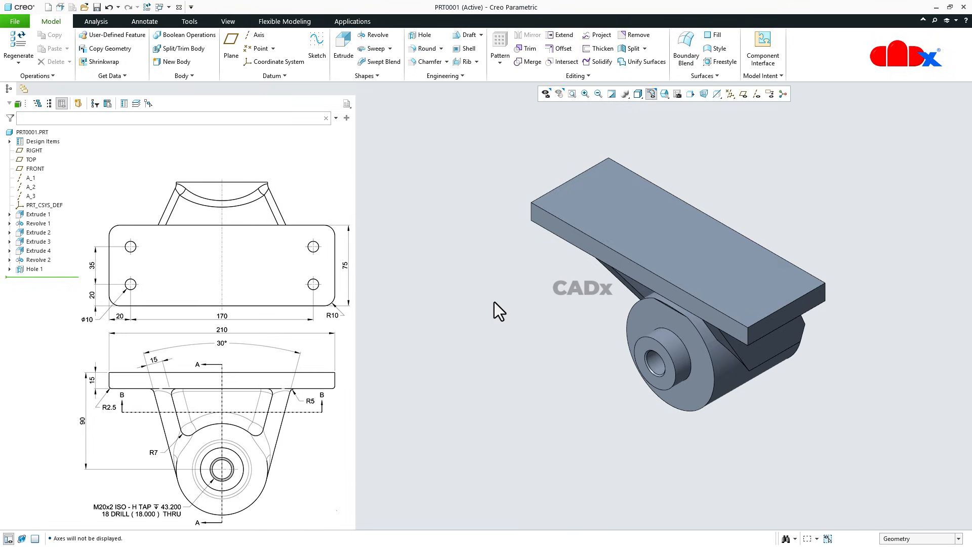
pyautogui.click(420, 35)
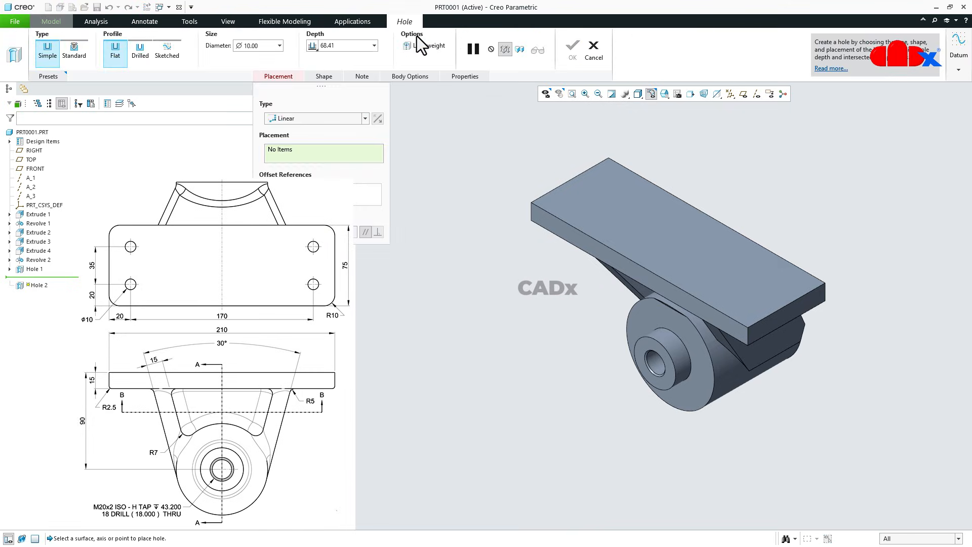
pyautogui.click(343, 122)
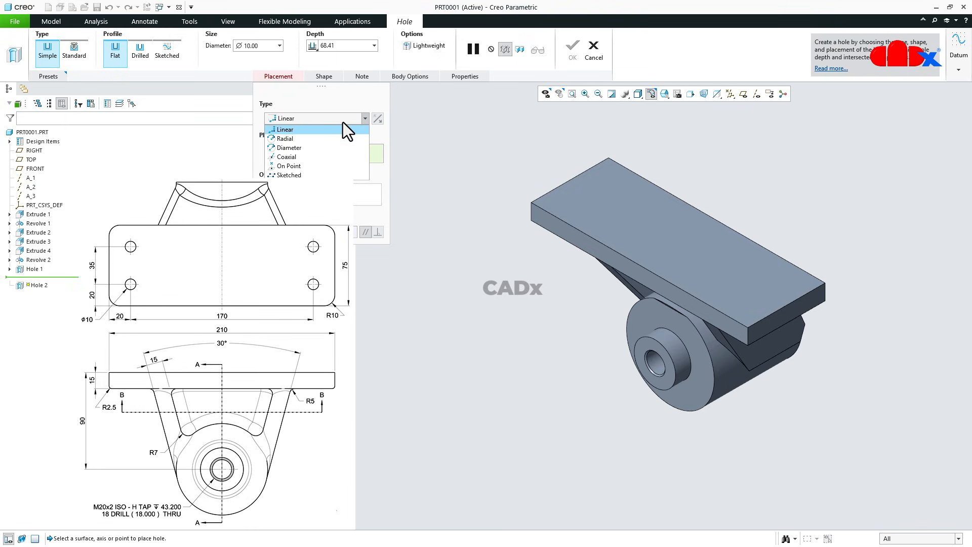
pyautogui.click(303, 175)
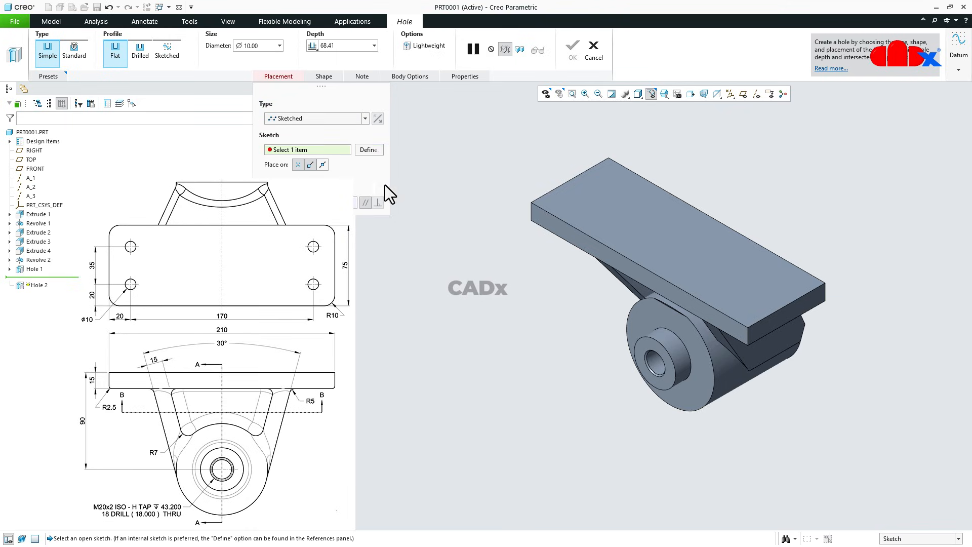
pyautogui.click(620, 220)
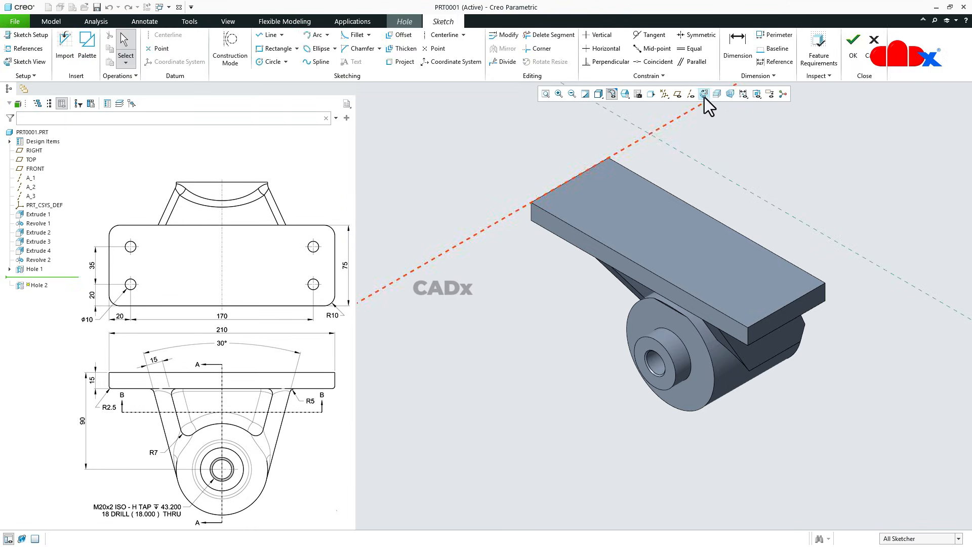
pyautogui.click(704, 95)
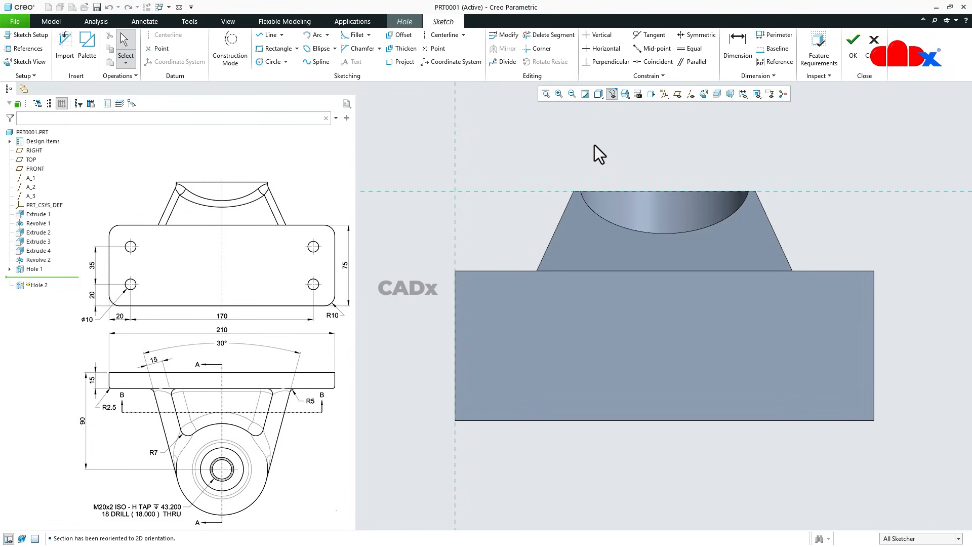
# Step: Sketch a rectangle about 166 by 41 mm inside the plate's outline to locate the four mounting holes
pyautogui.rightClick(495, 218)
pyautogui.click(528, 238)
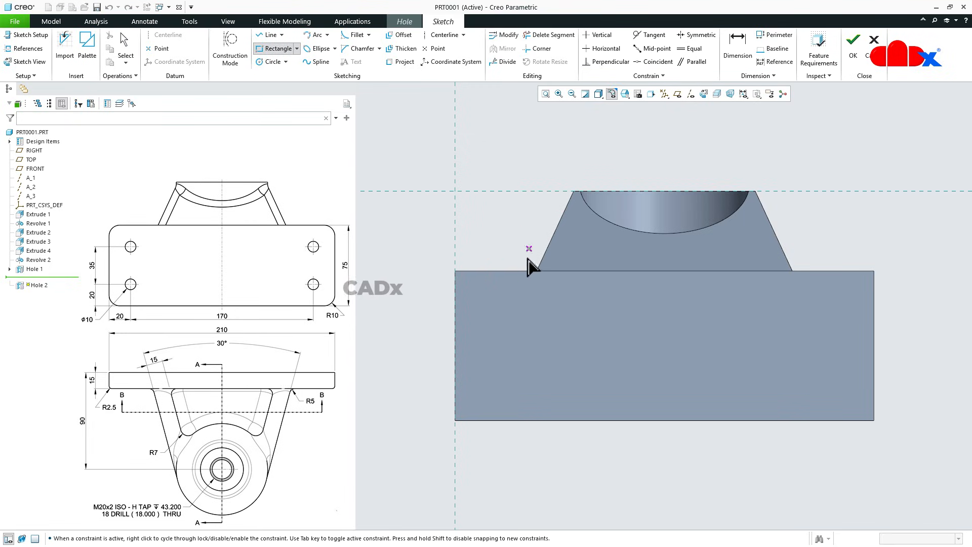
pyautogui.click(503, 308)
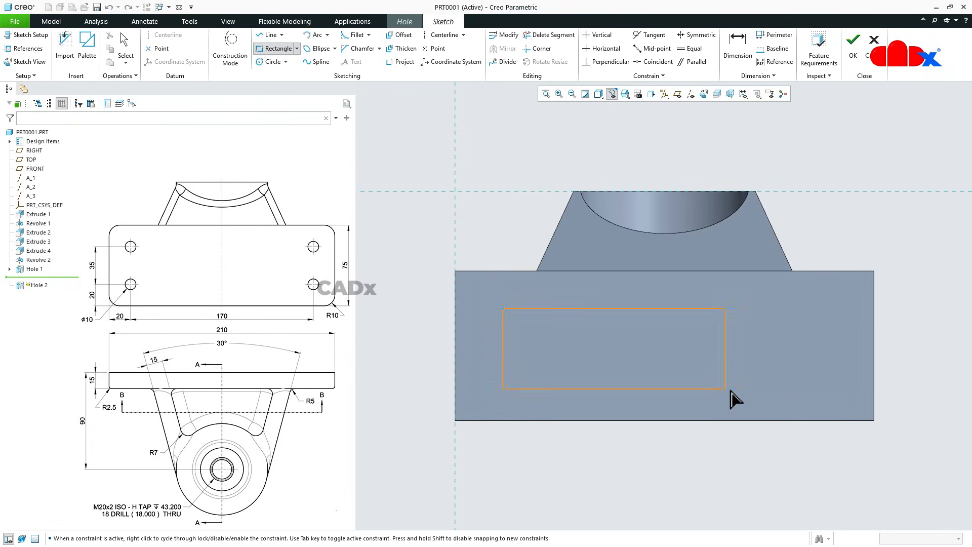
pyautogui.click(834, 390)
pyautogui.middleClick(847, 387)
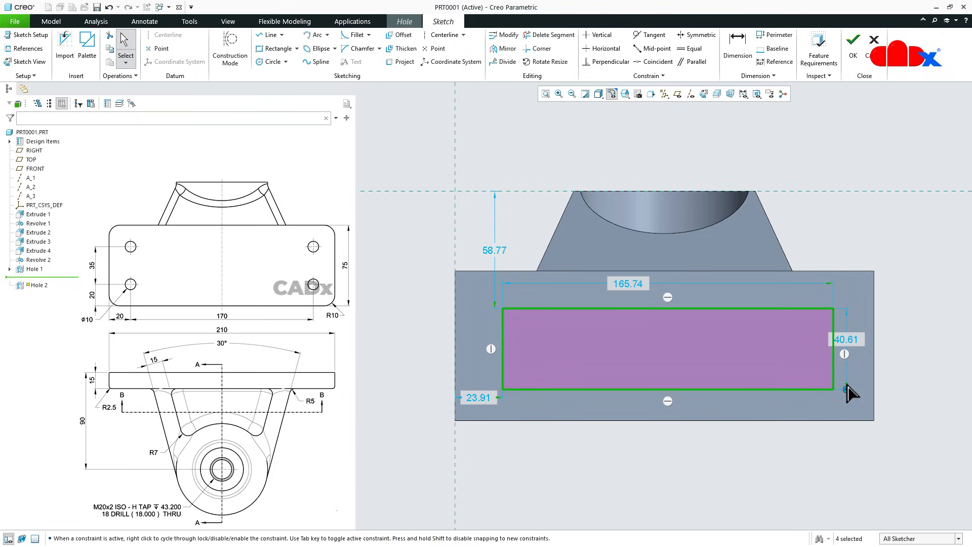
# Step: Dimension the rectangle's length as 170 mm
pyautogui.rightClick(847, 387)
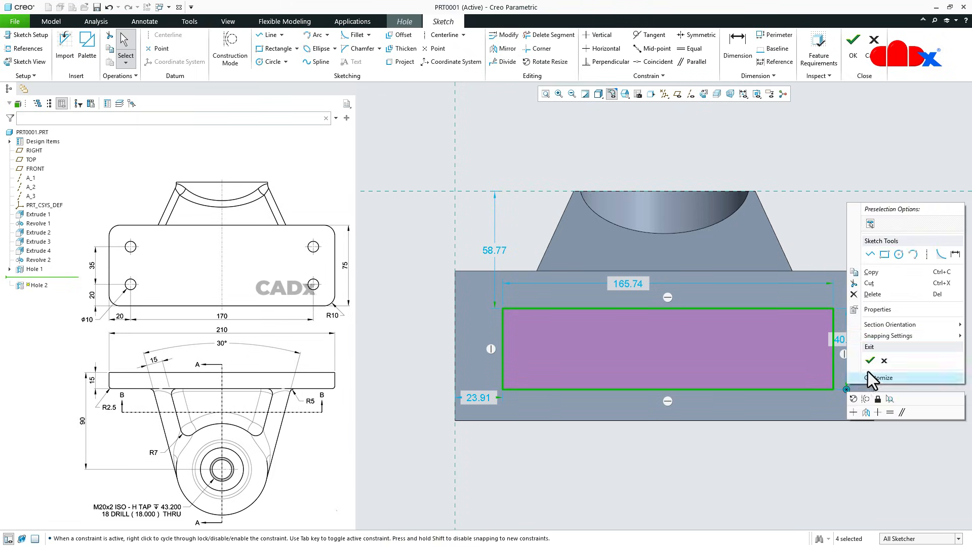
pyautogui.click(955, 254)
pyautogui.click(703, 390)
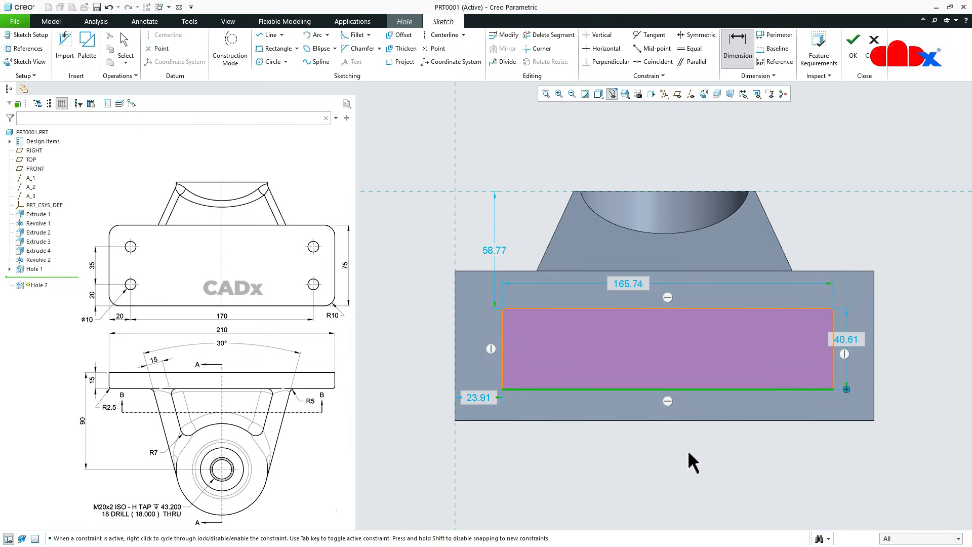
pyautogui.middleClick(687, 449)
pyautogui.write('170')
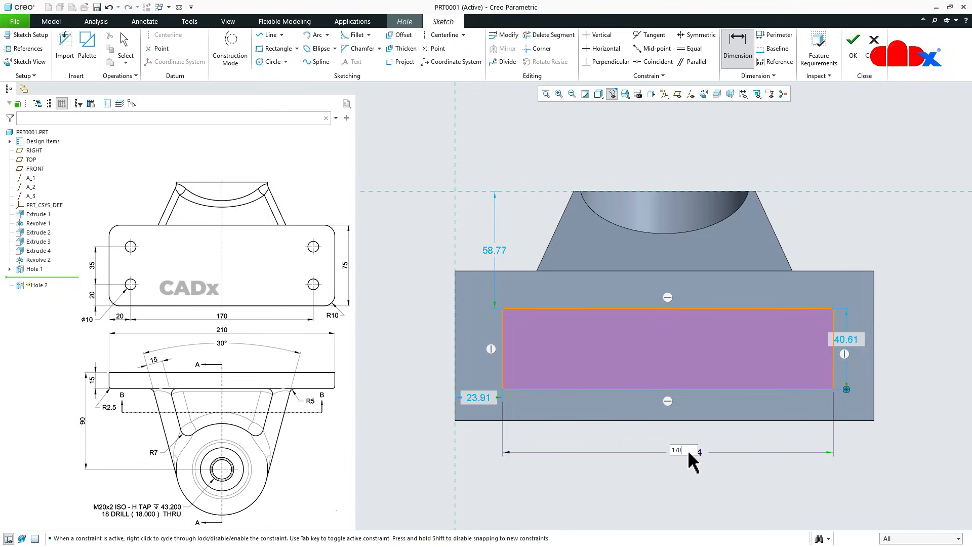
pyautogui.press('Return')
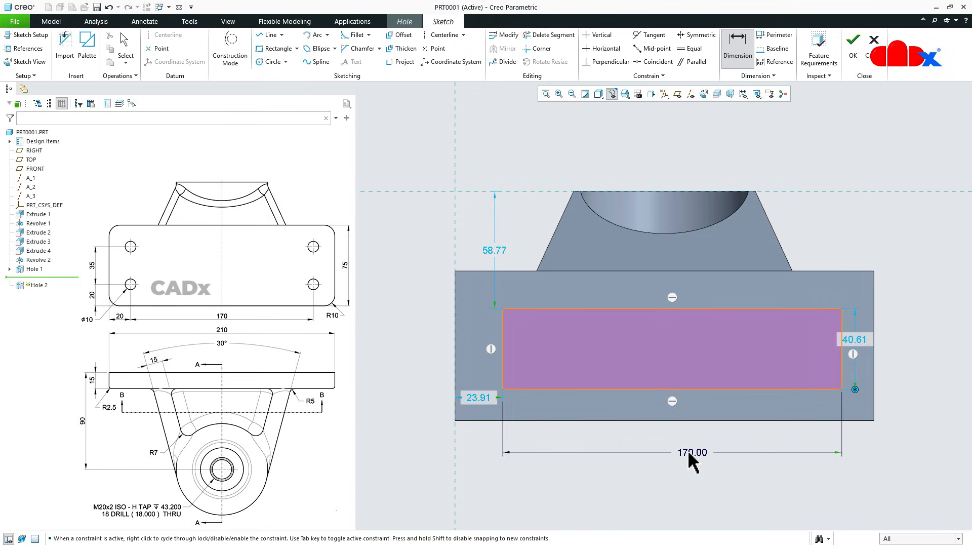
# Step: Dimension the rectangle's height as 35 mm and set its offset from the plate's short side edge to 20 mm
pyautogui.click(503, 361)
pyautogui.middleClick(472, 364)
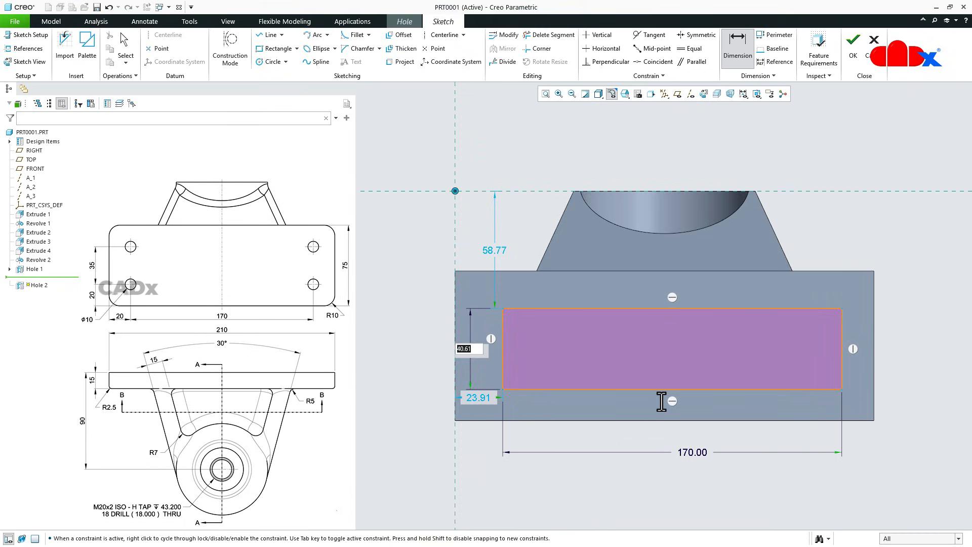
pyautogui.write('35')
pyautogui.press('Return')
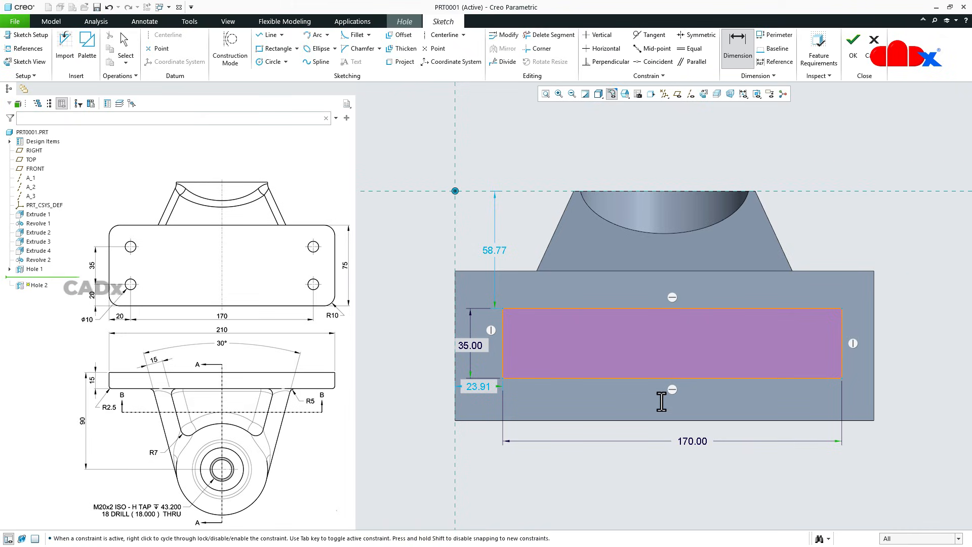
pyautogui.doubleClick(479, 386)
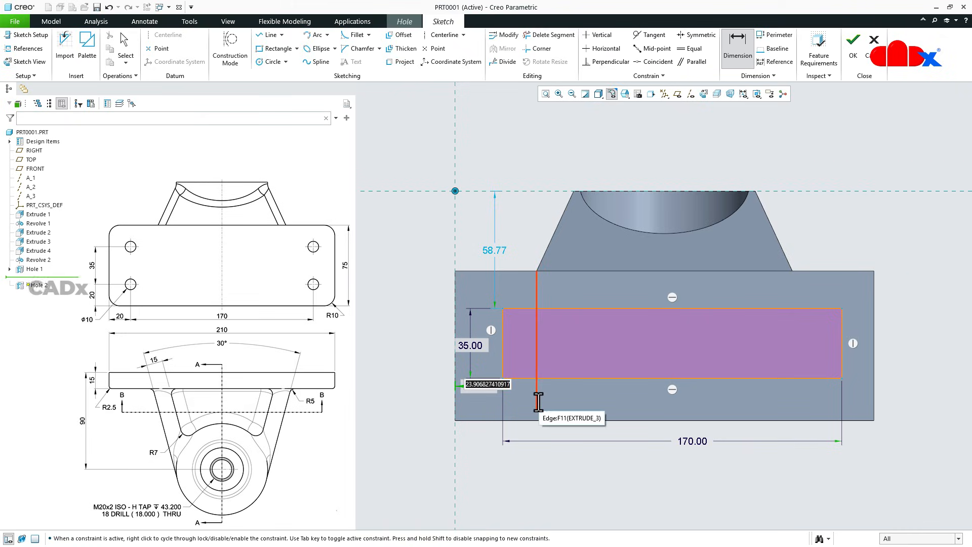
pyautogui.write('20')
pyautogui.press('Return')
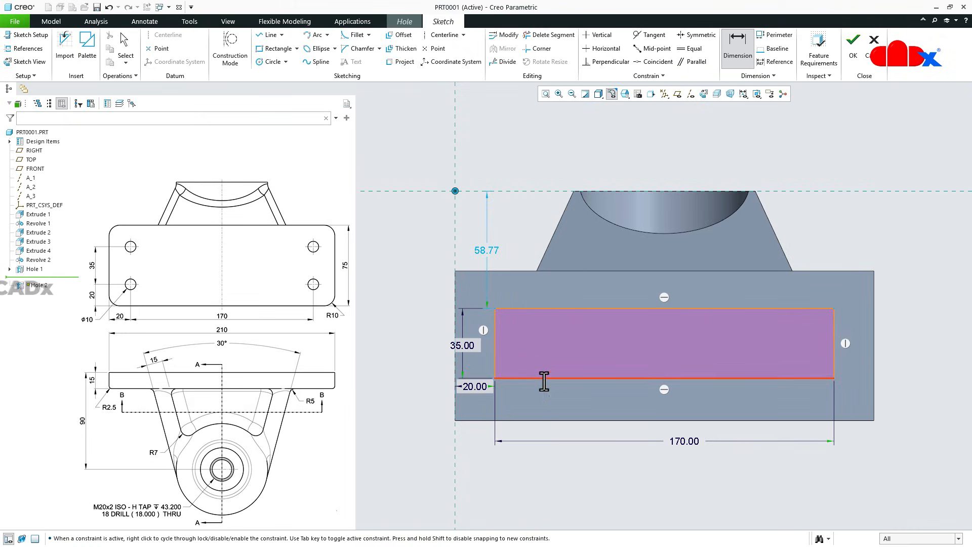
# Step: Dimension the rectangle 20 mm from the plate's long edge farthest from the web and finish the hole-placement sketch
pyautogui.click(542, 378)
pyautogui.click(546, 421)
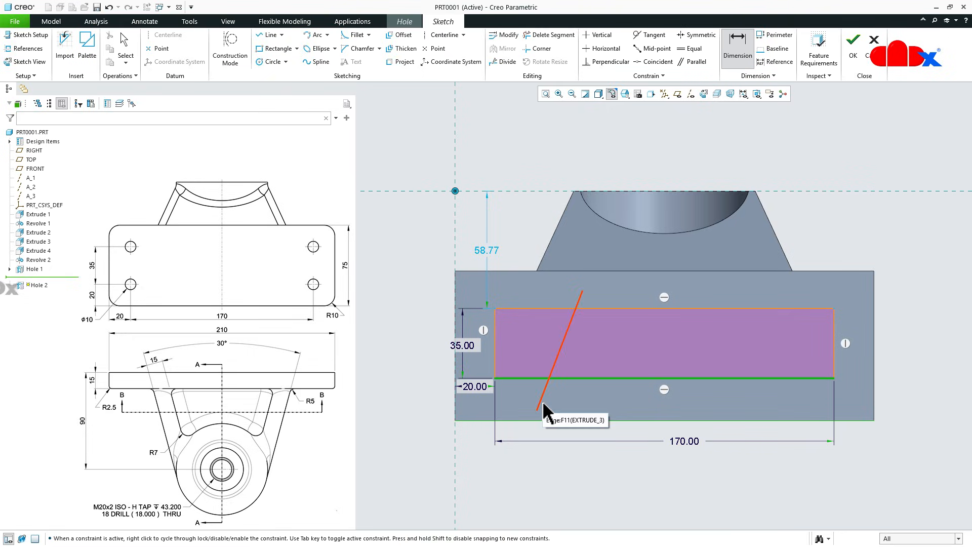
pyautogui.middleClick(542, 403)
pyautogui.write('20')
pyautogui.press('Return')
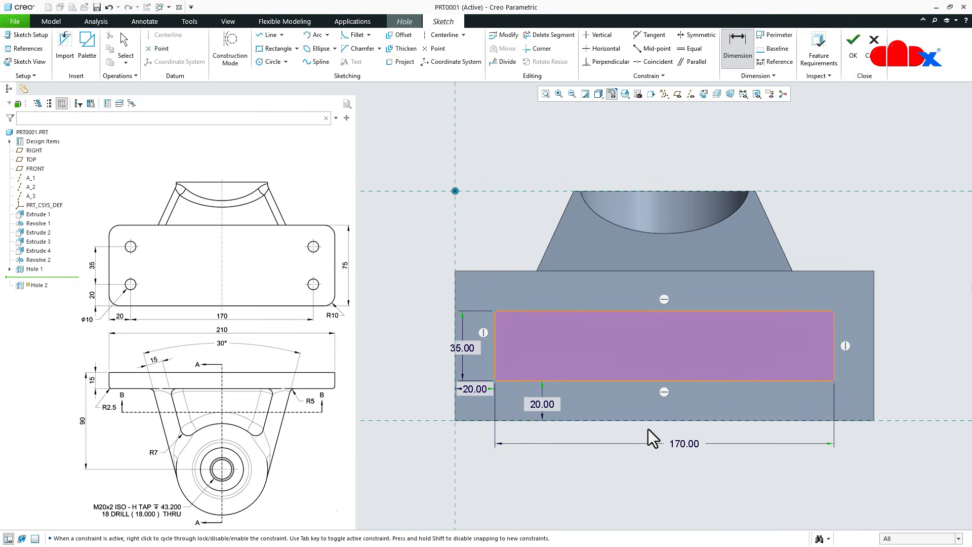
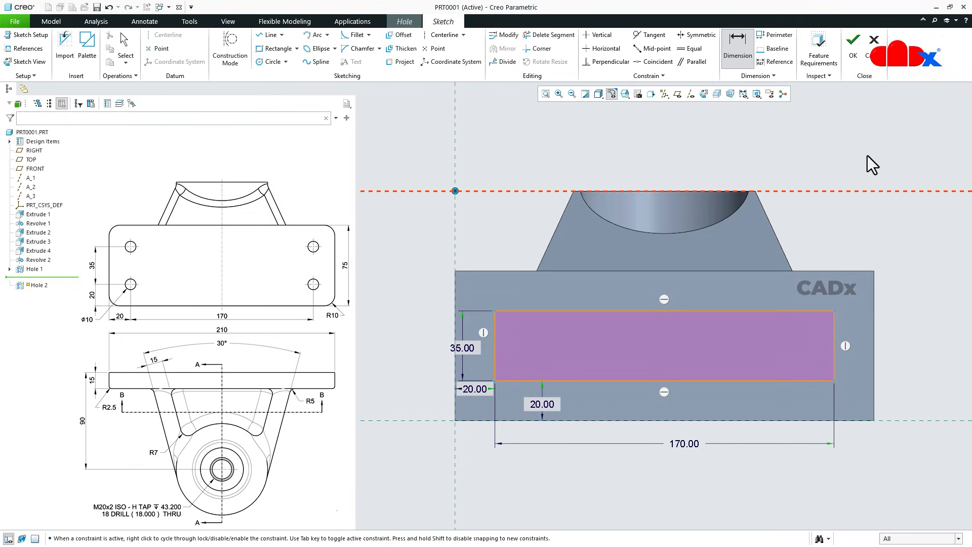
pyautogui.click(853, 55)
# Step: Set the depth of the four 10 mm mounting holes to To Next and complete the hole feature
pyautogui.moveTo(641, 397)
pyautogui.mouseDown(button='middle')
pyautogui.moveTo(633, 347)
pyautogui.moveTo(657, 350)
pyautogui.moveTo(648, 359)
pyautogui.mouseUp(button='middle')
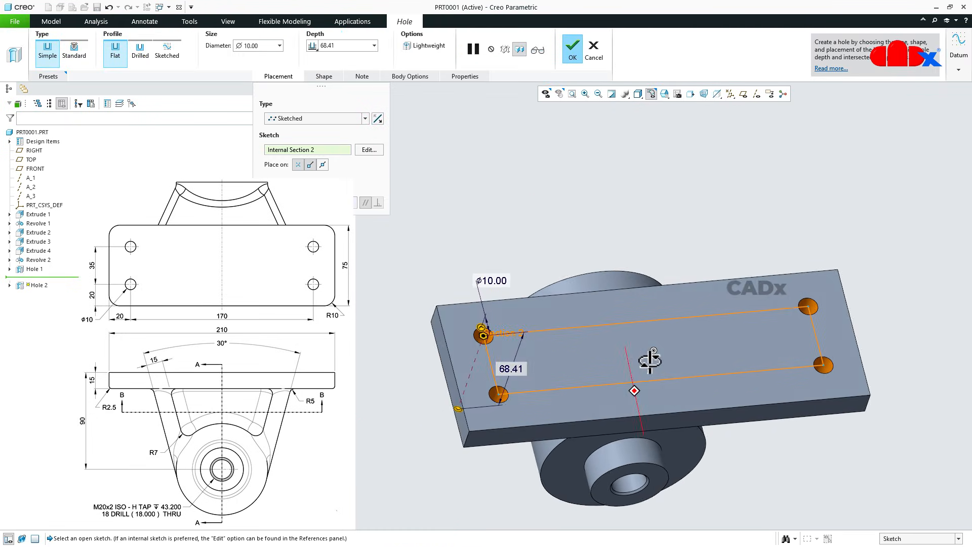
pyautogui.click(364, 119)
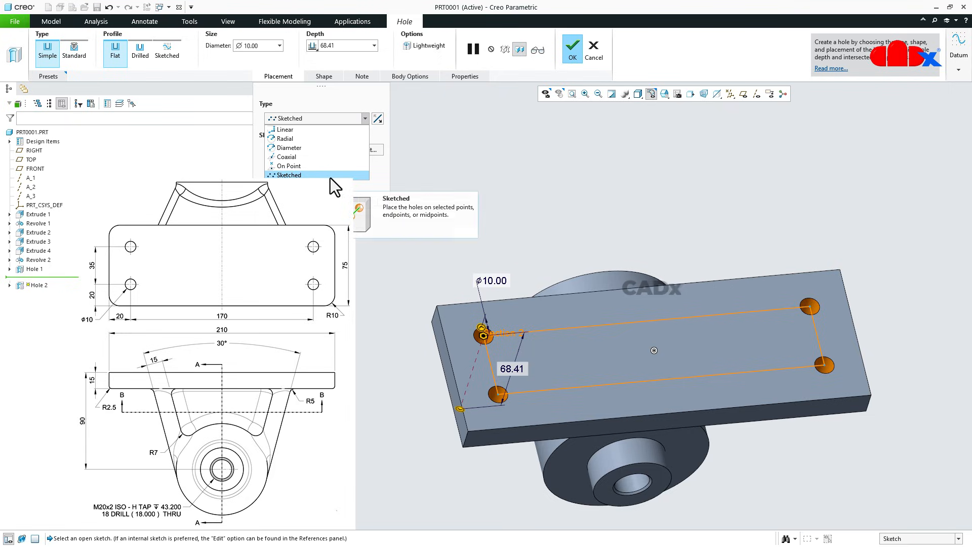
pyautogui.click(473, 163)
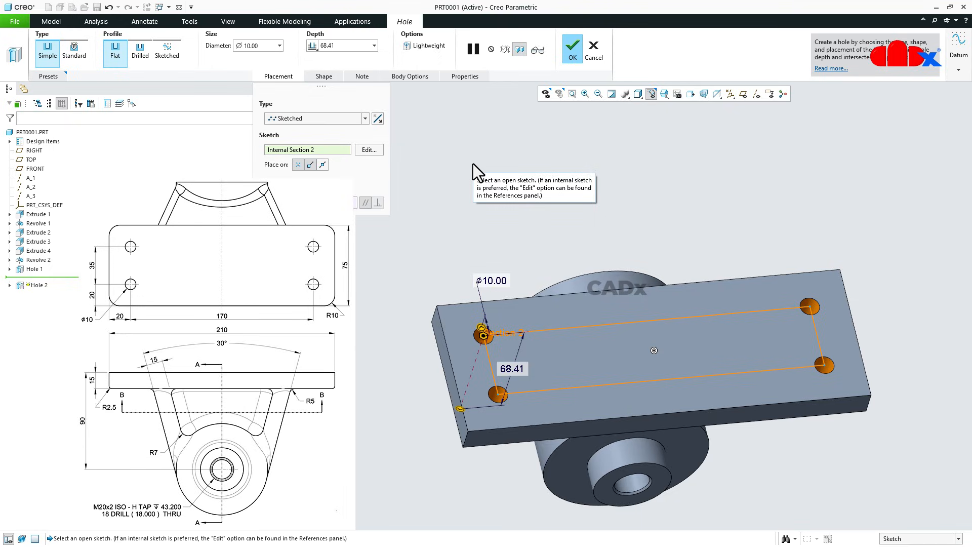
pyautogui.click(252, 45)
pyautogui.click(315, 47)
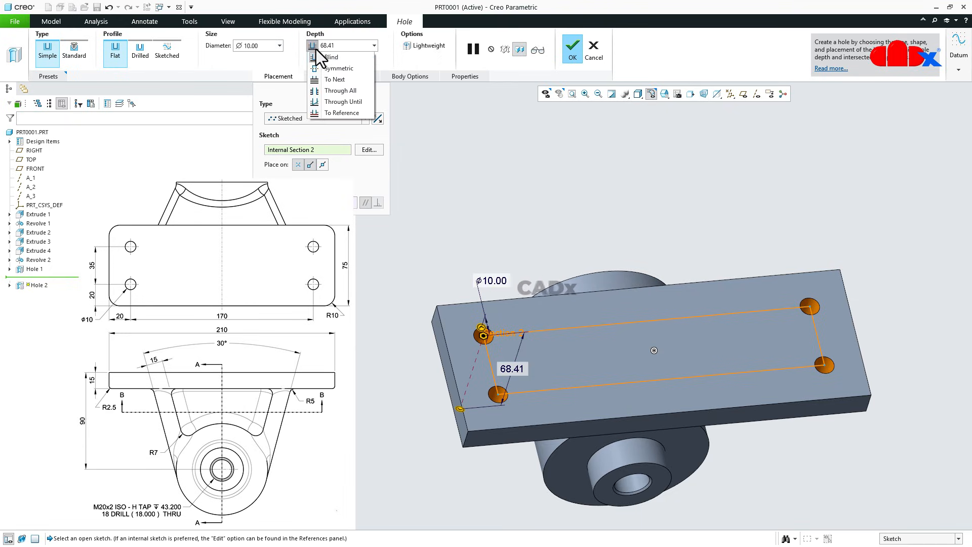
pyautogui.click(326, 80)
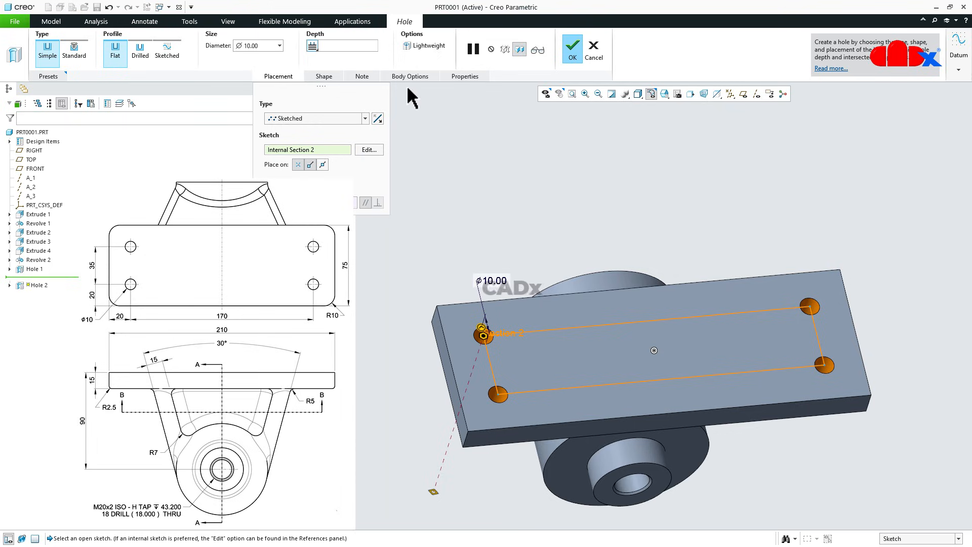
pyautogui.click(572, 57)
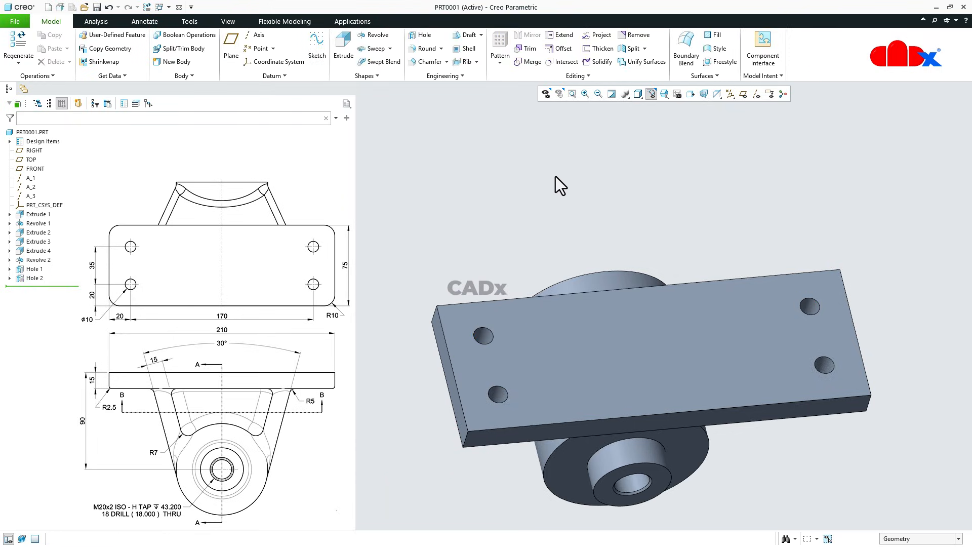
# Step: Start a round on the hub's front outer edge, set its radius to 15 mm, and remove that edge from the set
pyautogui.hotkey('ctrl', 'd')
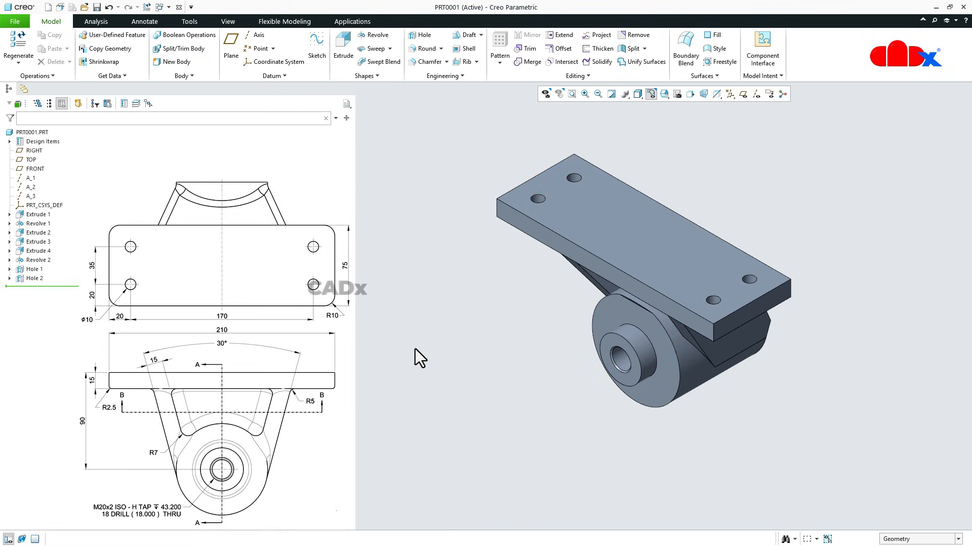
pyautogui.moveTo(682, 333); pyautogui.dragTo(701, 316, button='middle')
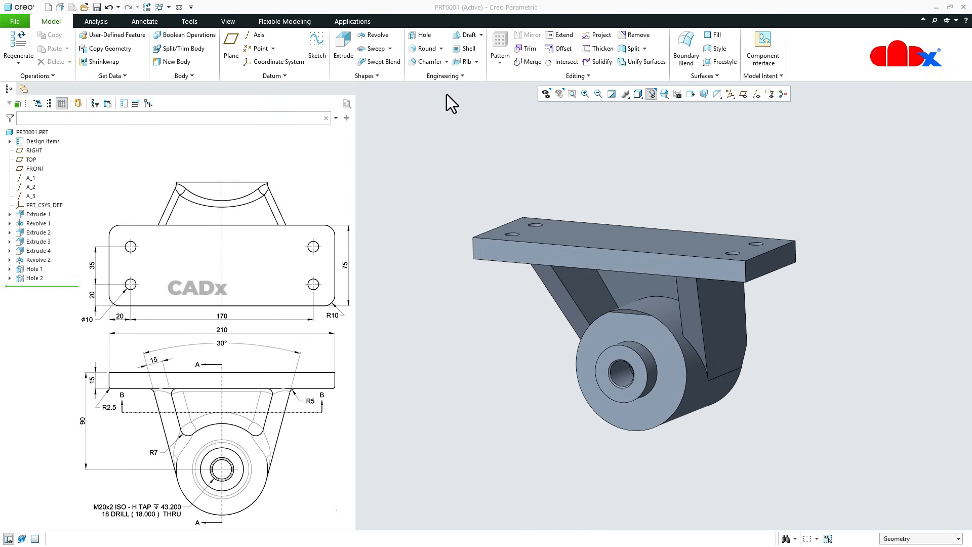
pyautogui.click(423, 47)
pyautogui.scroll(-3, 701, 376)
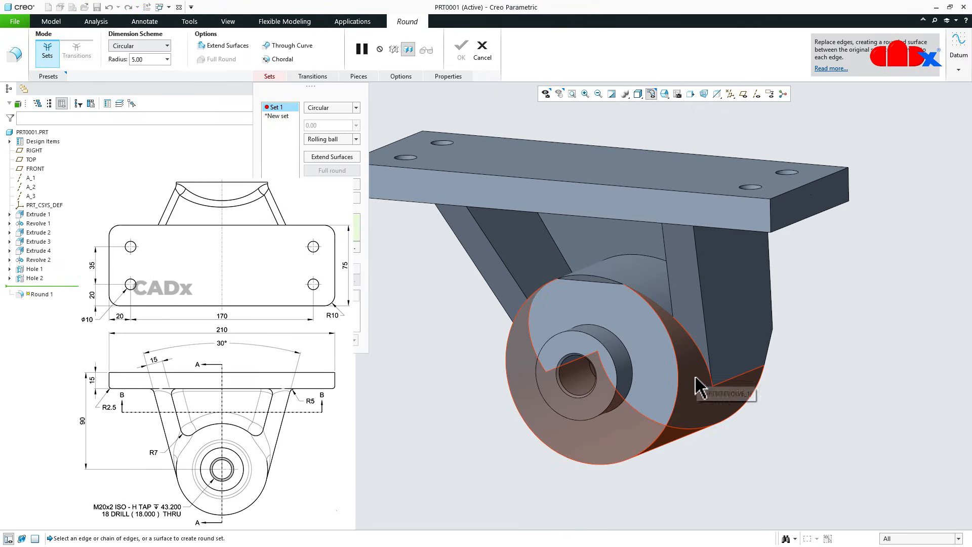
pyautogui.click(678, 370)
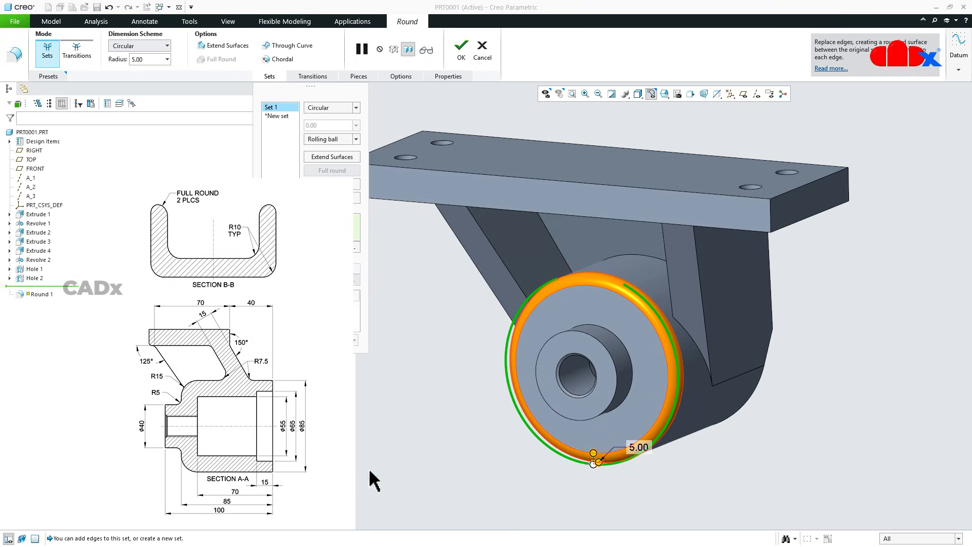
pyautogui.doubleClick(643, 448)
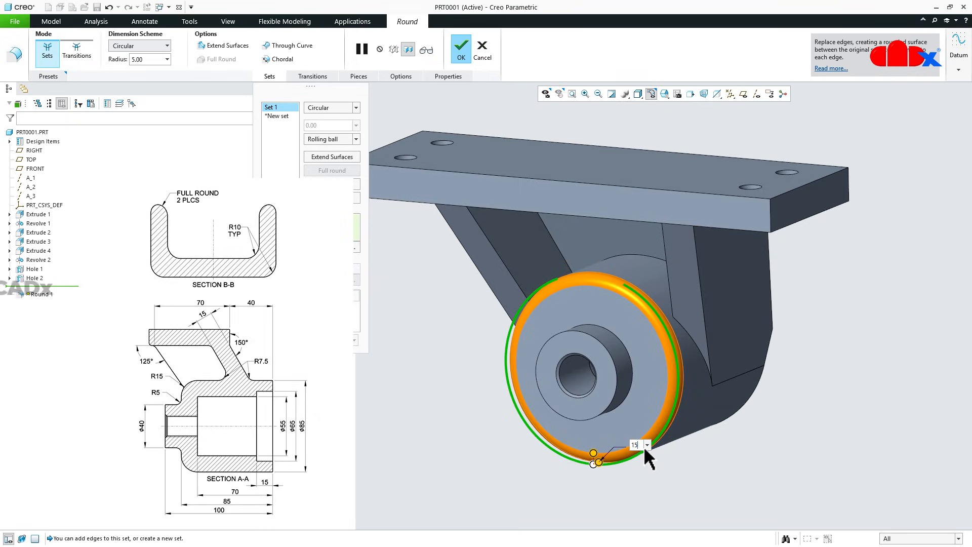
pyautogui.press('Return')
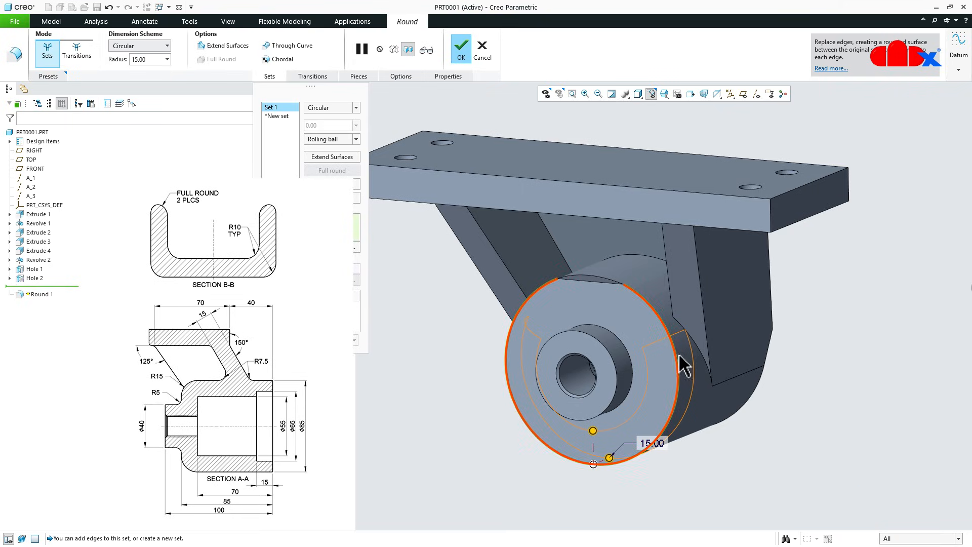
pyautogui.keyDown('ctrl'); pyautogui.click(661, 318); pyautogui.keyUp('ctrl')
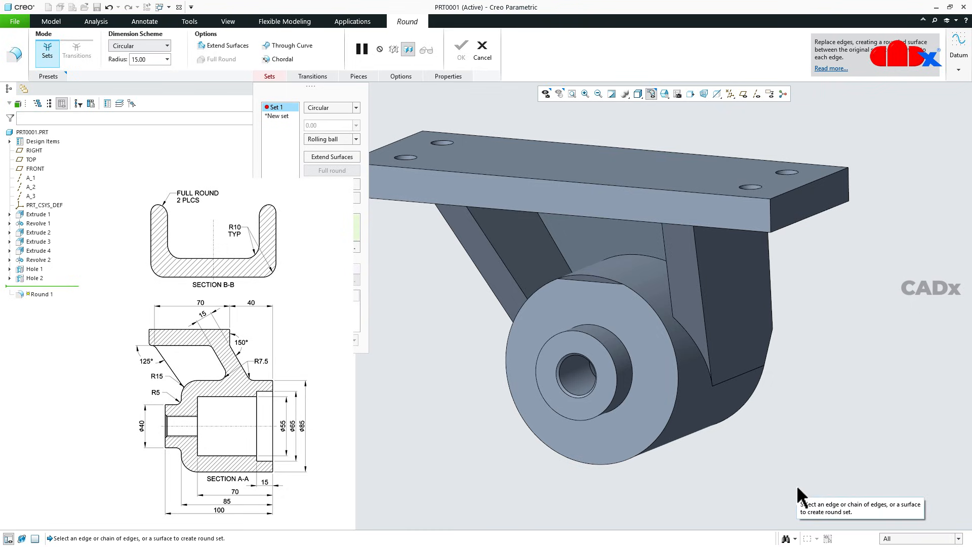
# Step: Create the 15 mm round between the hub's outer cylindrical surface and its front face
pyautogui.moveTo(763, 454); pyautogui.dragTo(752, 466, button='middle')
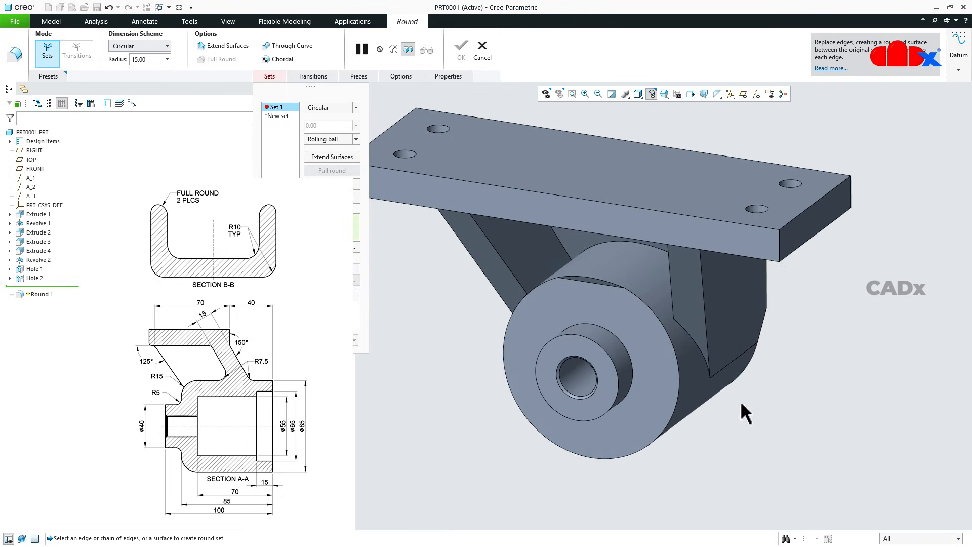
pyautogui.click(626, 280)
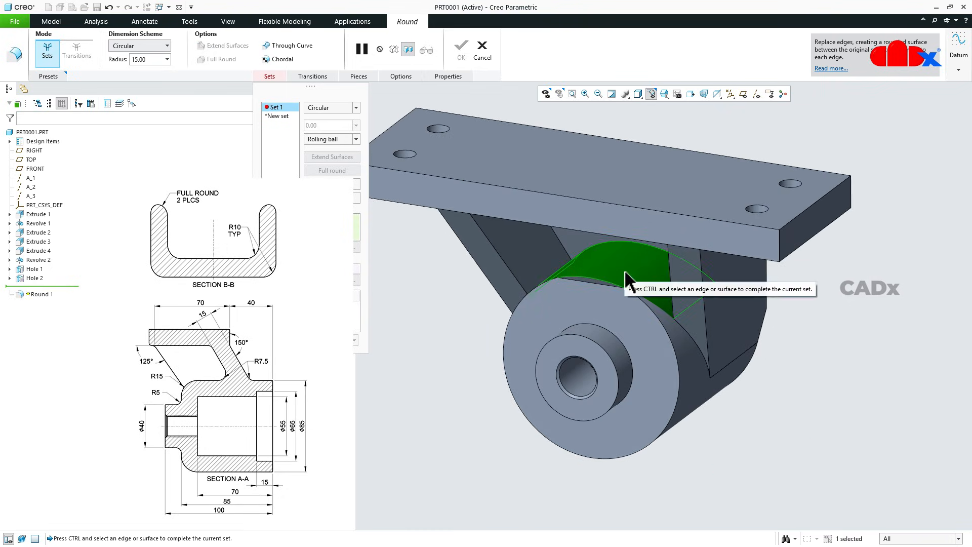
pyautogui.keyDown('ctrl'); pyautogui.click(608, 321); pyautogui.keyUp('ctrl')
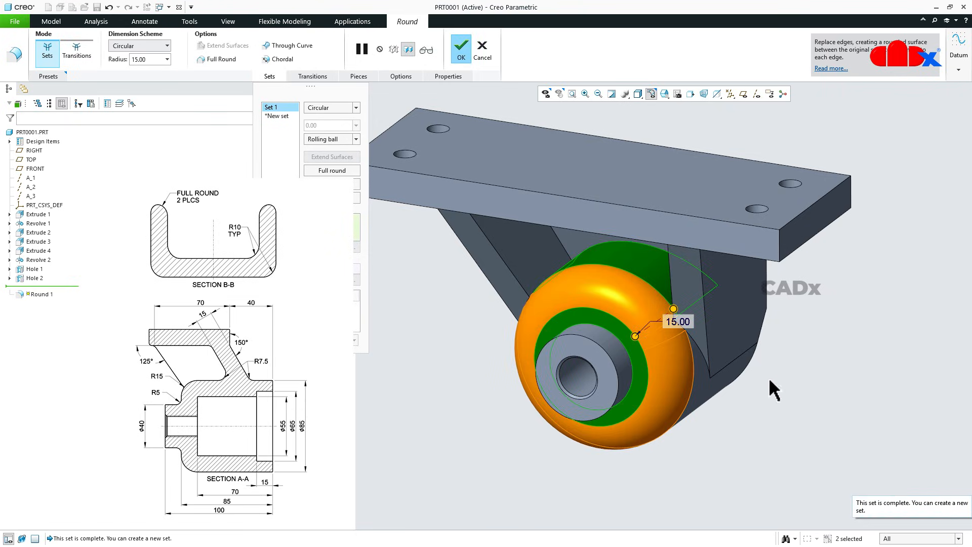
pyautogui.click(459, 50)
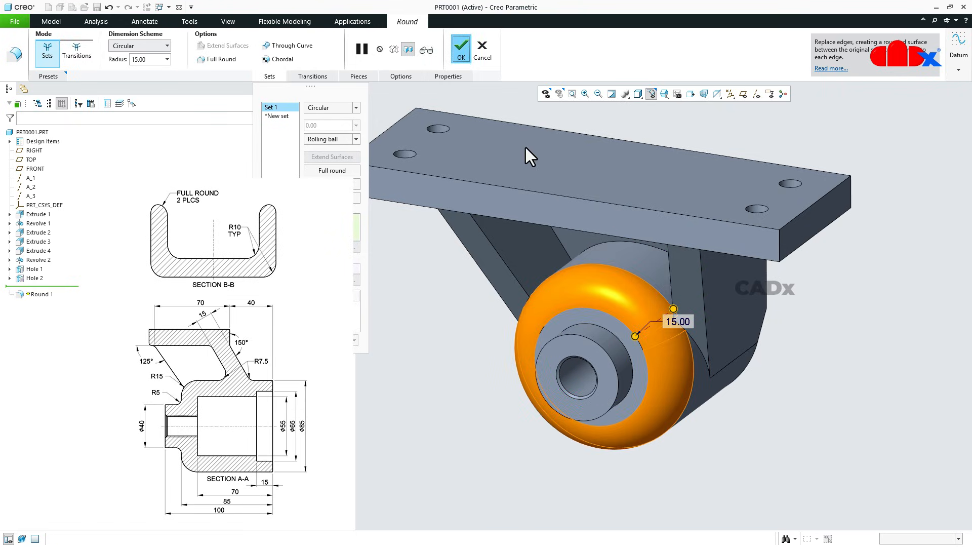
pyautogui.click(794, 387)
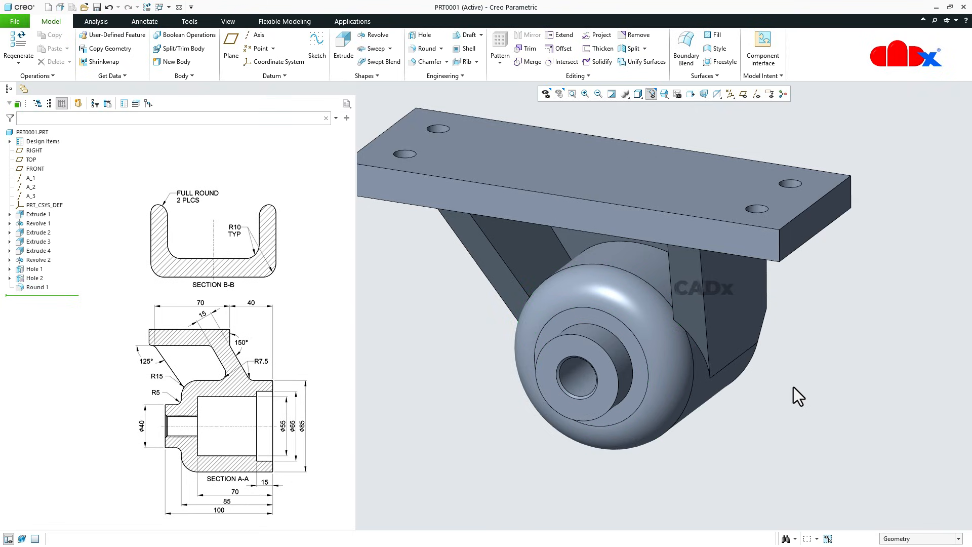
# Step: Round the edge where the small front boss meets the hub's face with a 5 mm radius
pyautogui.click(425, 48)
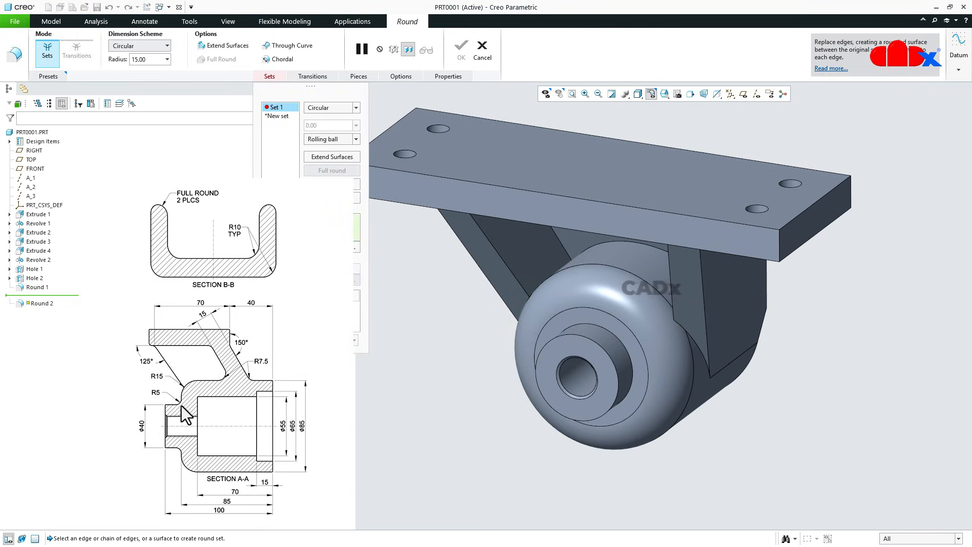
pyautogui.click(606, 331)
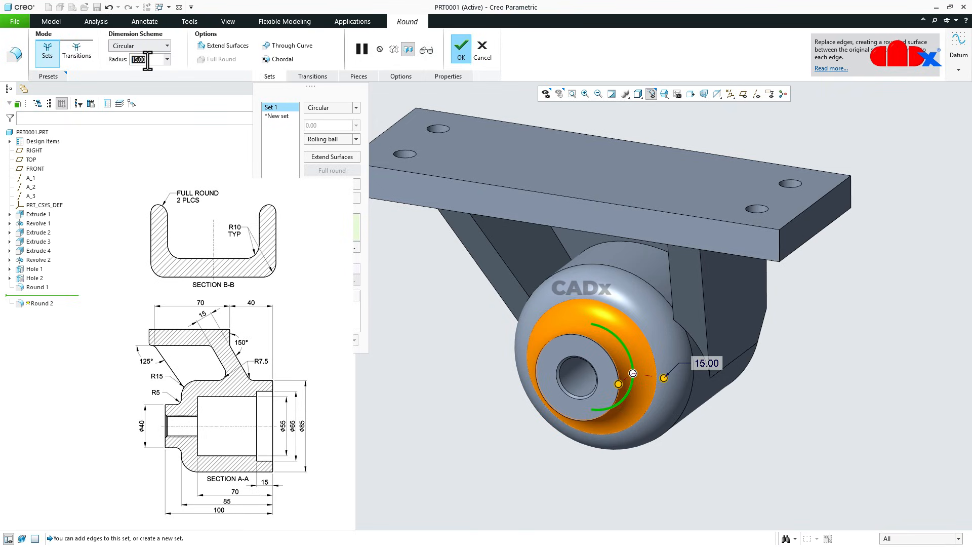
pyautogui.write('5')
pyautogui.press('Return')
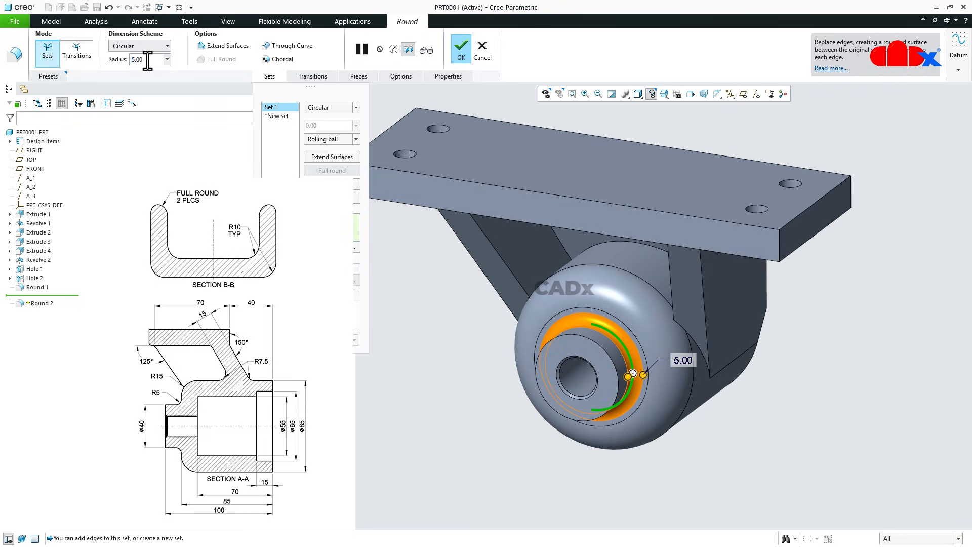
pyautogui.click(460, 48)
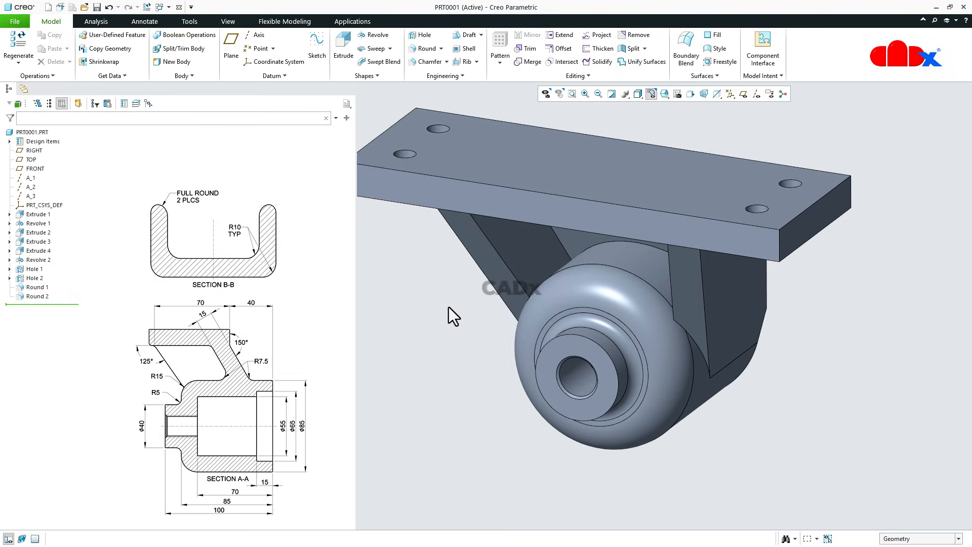
# Step: Start a round with a 10 mm radius on the two outer edges where the web's side walls meet its back wall
pyautogui.click(415, 50)
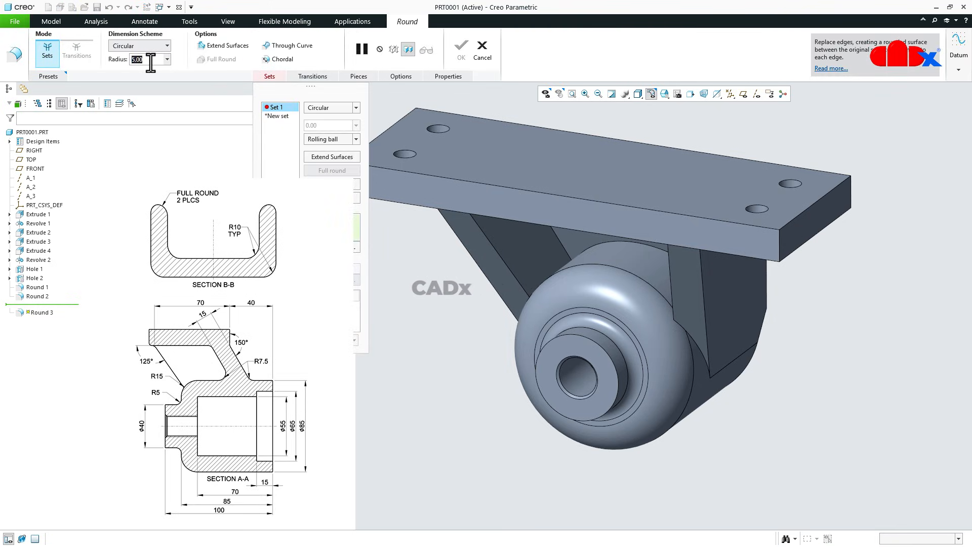
pyautogui.write('10')
pyautogui.press('Return')
pyautogui.click(622, 279)
pyautogui.moveTo(626, 288); pyautogui.dragTo(679, 265, button='middle')
pyautogui.click(664, 274)
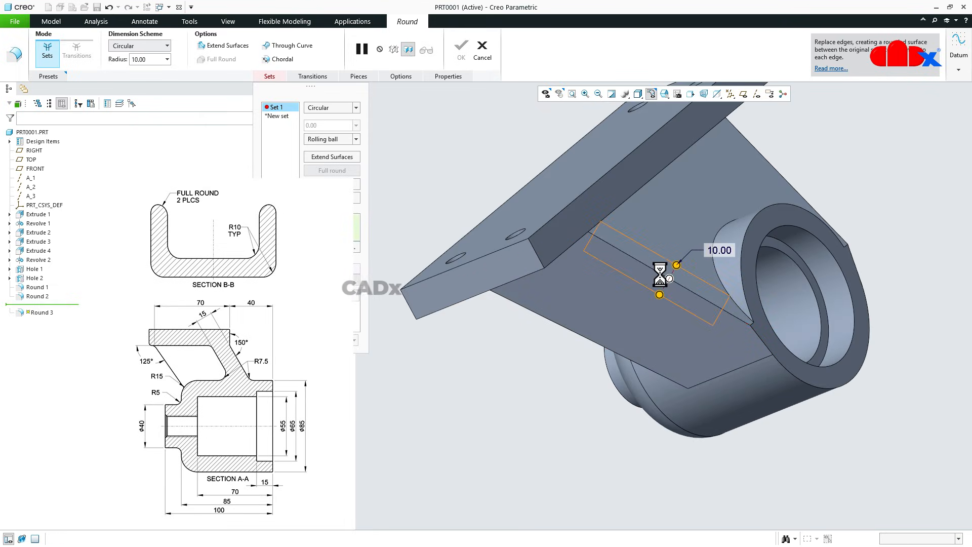
pyautogui.keyDown('ctrl'); pyautogui.click(767, 174); pyautogui.keyUp('ctrl')
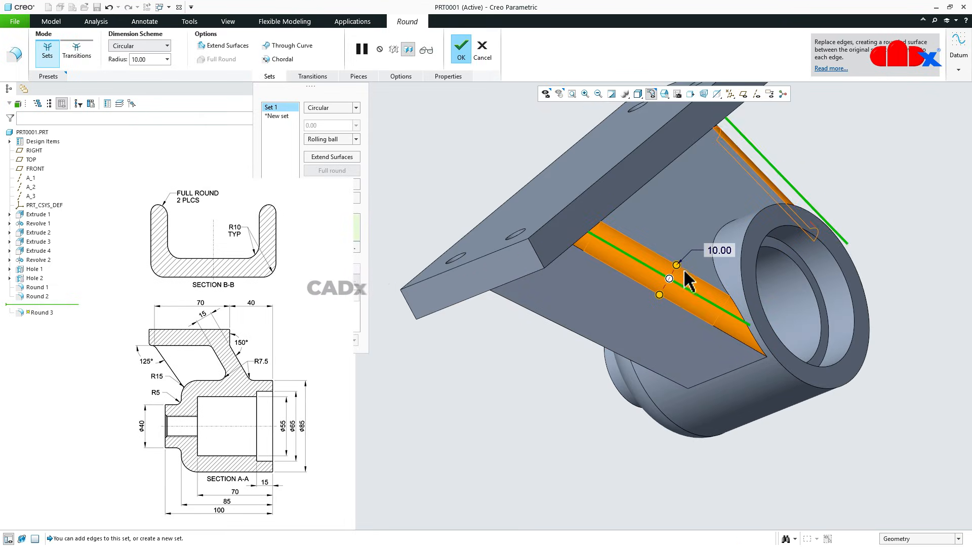
# Step: Add the two inner corner edges between the side walls and back wall to the 10 mm round set and complete it
pyautogui.moveTo(768, 173); pyautogui.dragTo(770, 258, button='middle')
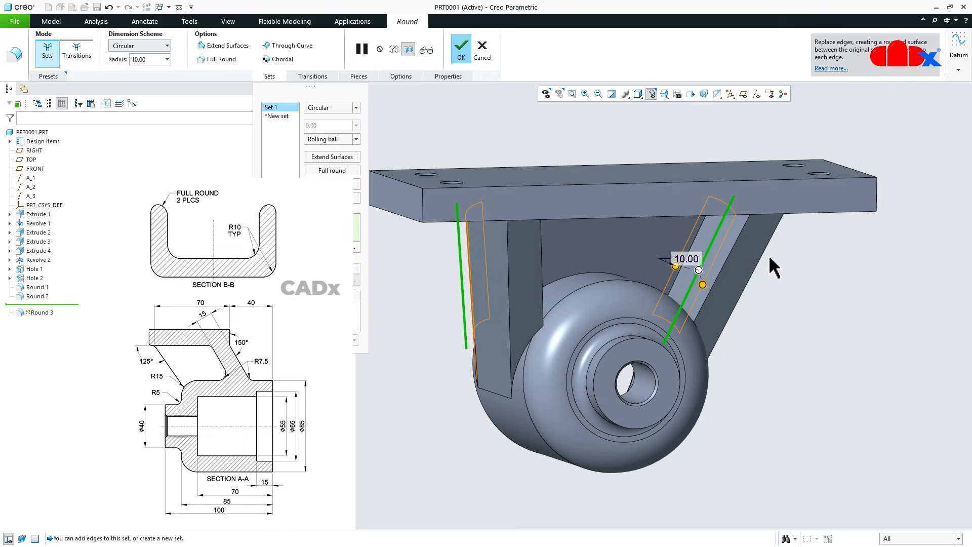
pyautogui.keyDown('ctrl'); pyautogui.click(693, 253); pyautogui.keyUp('ctrl')
pyautogui.moveTo(699, 303); pyautogui.dragTo(498, 295, button='middle')
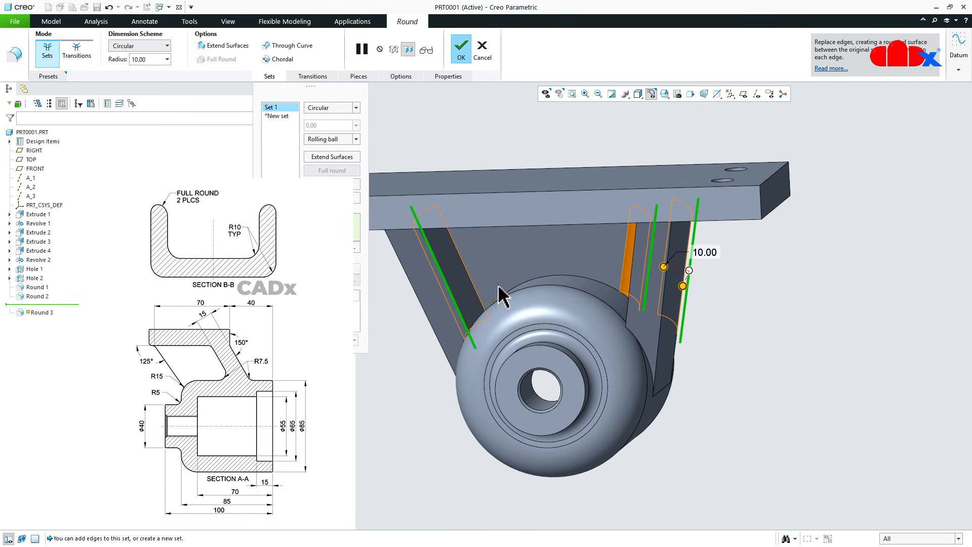
pyautogui.keyDown('ctrl'); pyautogui.click(465, 282); pyautogui.keyUp('ctrl')
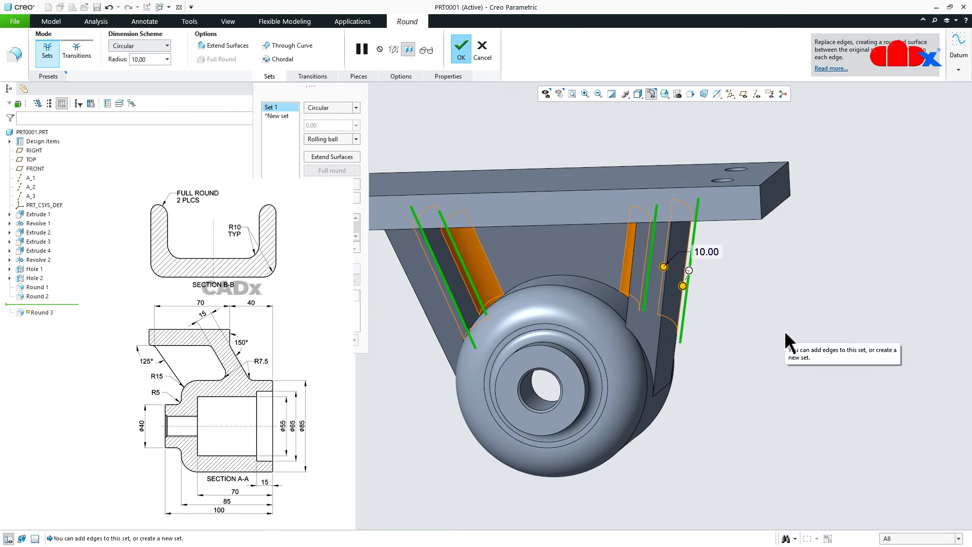
pyautogui.moveTo(779, 332); pyautogui.dragTo(758, 354, button='middle')
pyautogui.scroll(2, 819, 340)
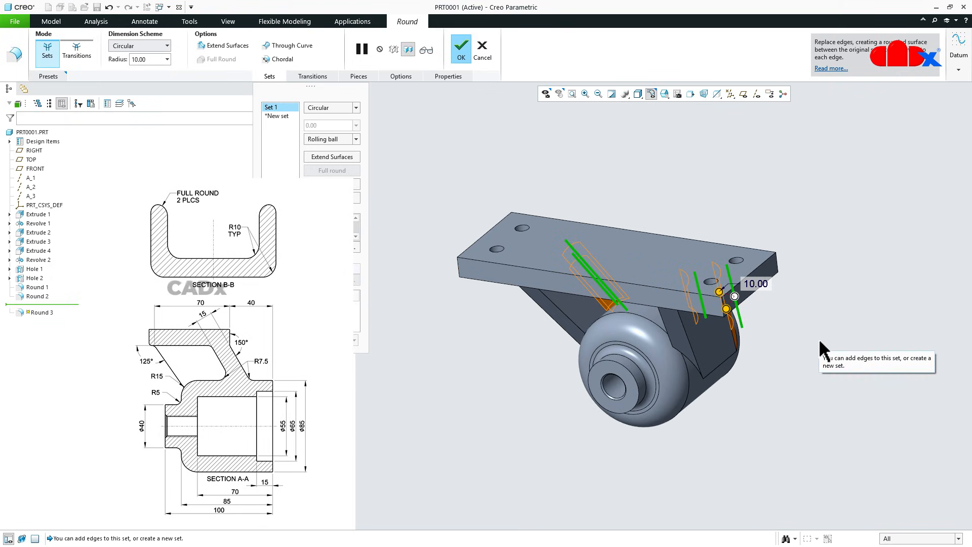
pyautogui.click(459, 49)
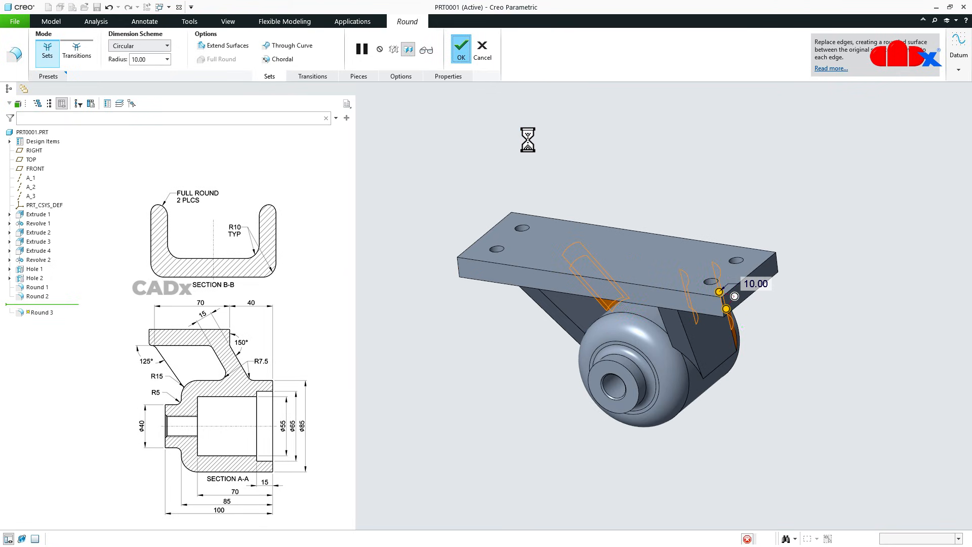
# Step: Create a full round on the right side wall between its outer and inner faces, replacing the narrow front face
pyautogui.scroll(-4, 640, 347)
pyautogui.moveTo(644, 340); pyautogui.dragTo(684, 318, button='middle')
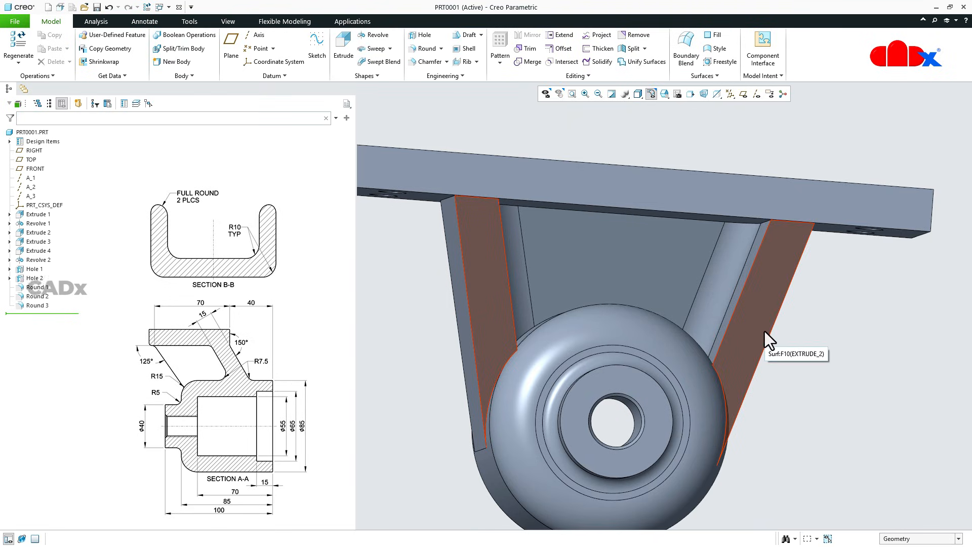
pyautogui.click(422, 48)
pyautogui.moveTo(717, 333); pyautogui.dragTo(807, 341, button='middle')
pyautogui.click(801, 325)
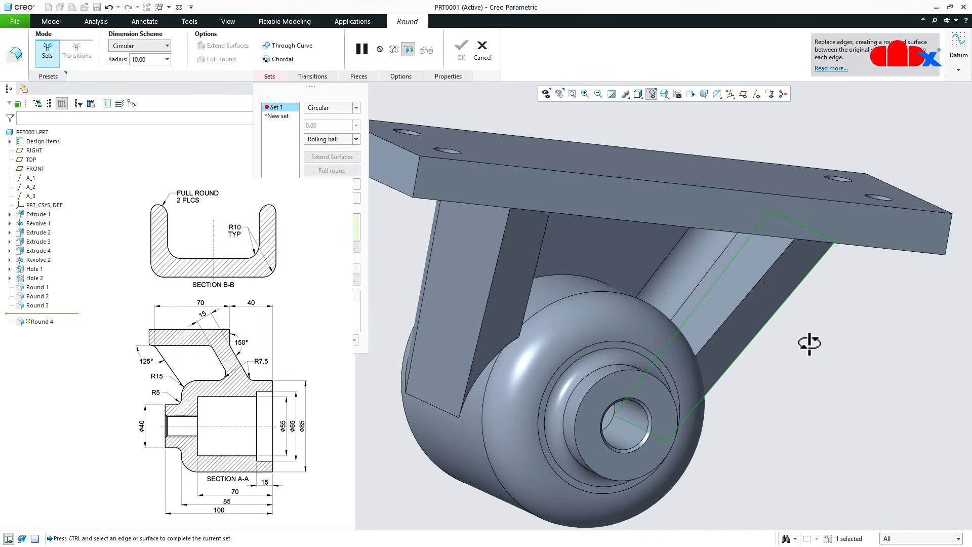
pyautogui.keyDown('ctrl'); pyautogui.click(735, 299); pyautogui.keyUp('ctrl')
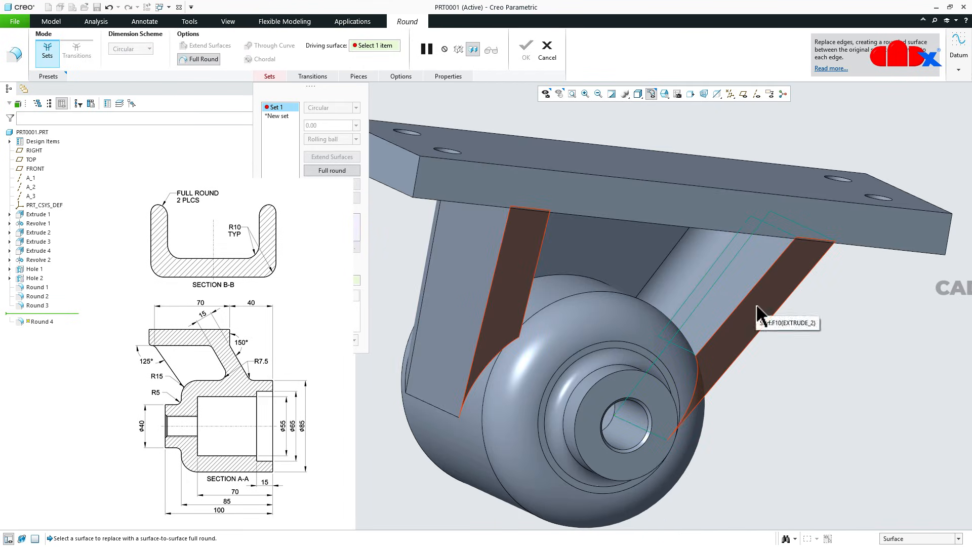
pyautogui.click(757, 308)
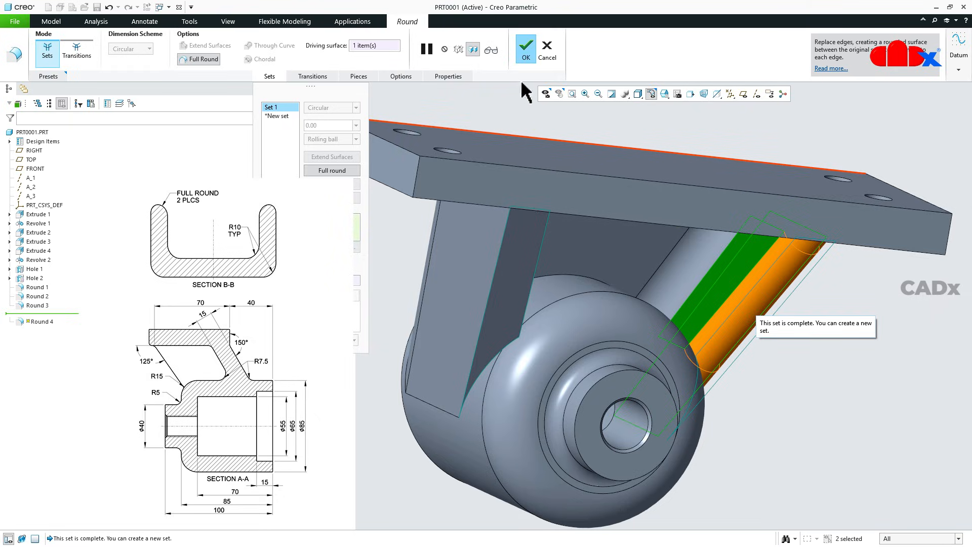
pyautogui.click(525, 51)
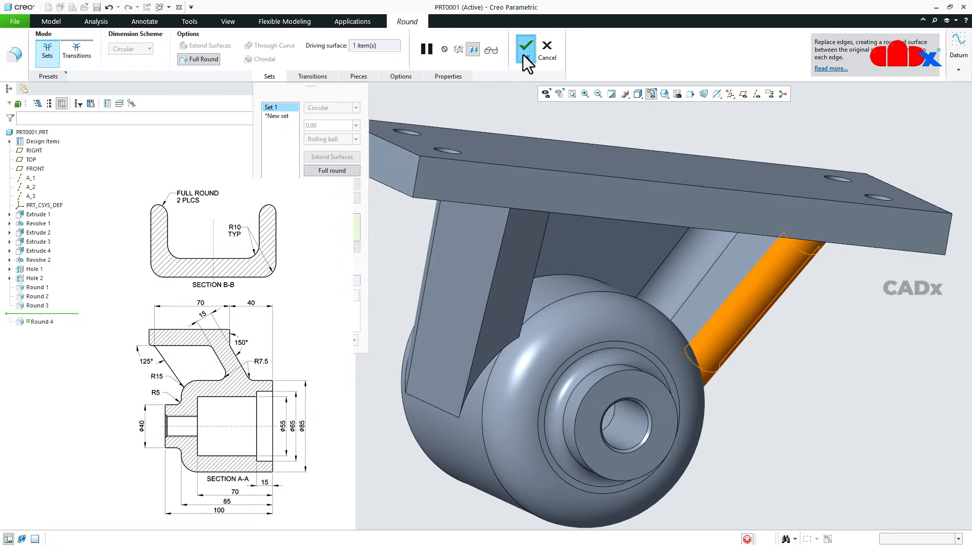
pyautogui.click(810, 345)
# Step: Create a full round on the left side wall between its inner and outer faces, with the narrow front face as driving surface
pyautogui.moveTo(775, 349); pyautogui.dragTo(741, 344, button='middle')
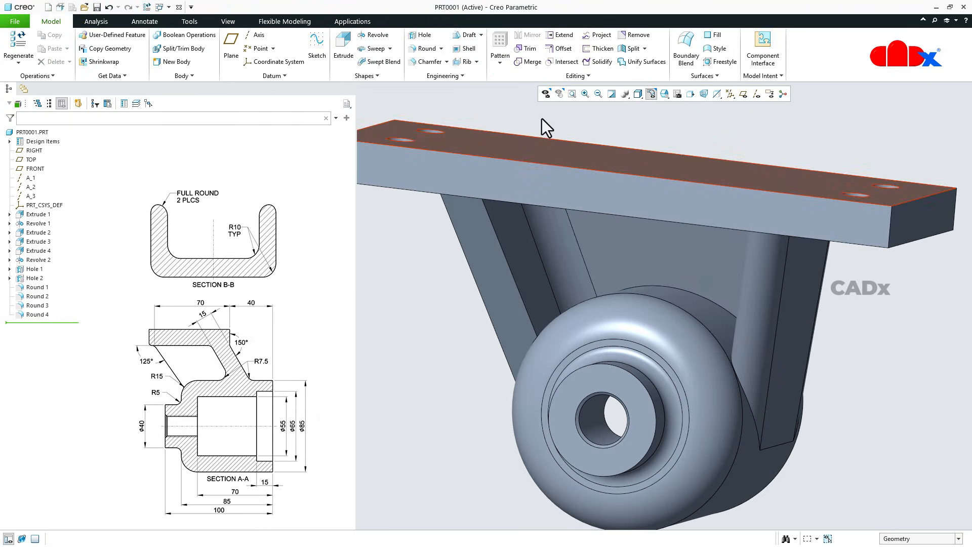
pyautogui.click(424, 50)
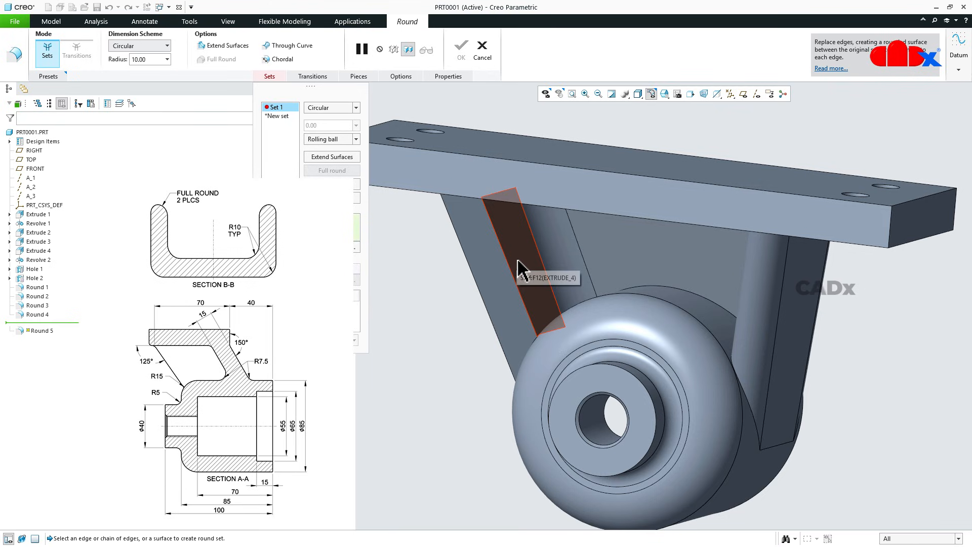
pyautogui.click(542, 304)
pyautogui.moveTo(542, 303)
pyautogui.mouseDown(button='middle')
pyautogui.moveTo(571, 310)
pyautogui.moveTo(549, 303)
pyautogui.mouseUp(button='middle')
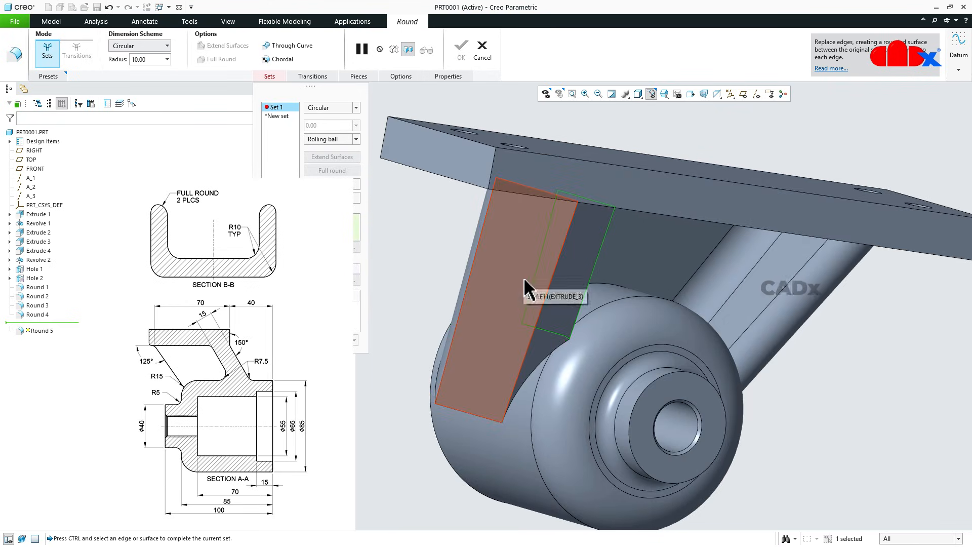
pyautogui.keyDown('ctrl'); pyautogui.click(525, 282); pyautogui.keyUp('ctrl')
pyautogui.click(572, 279)
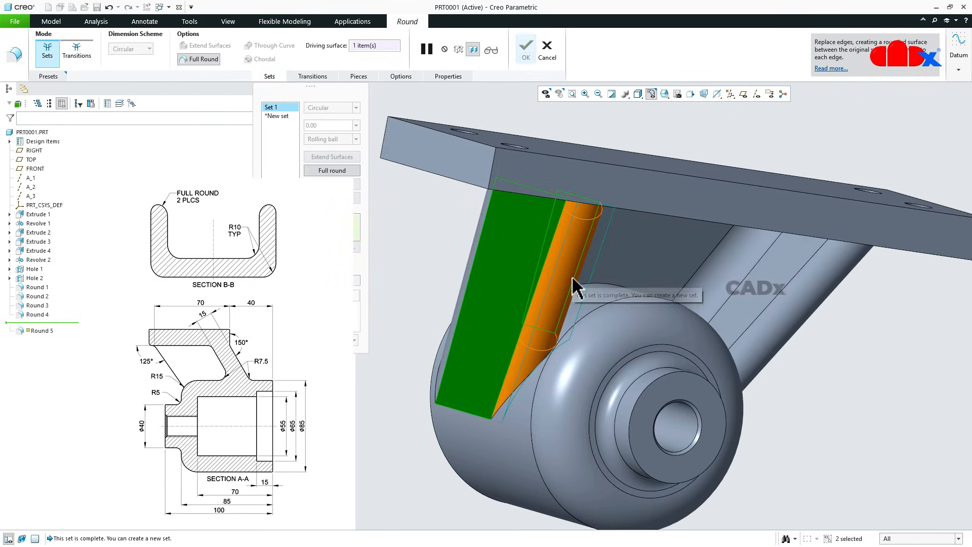
pyautogui.click(526, 50)
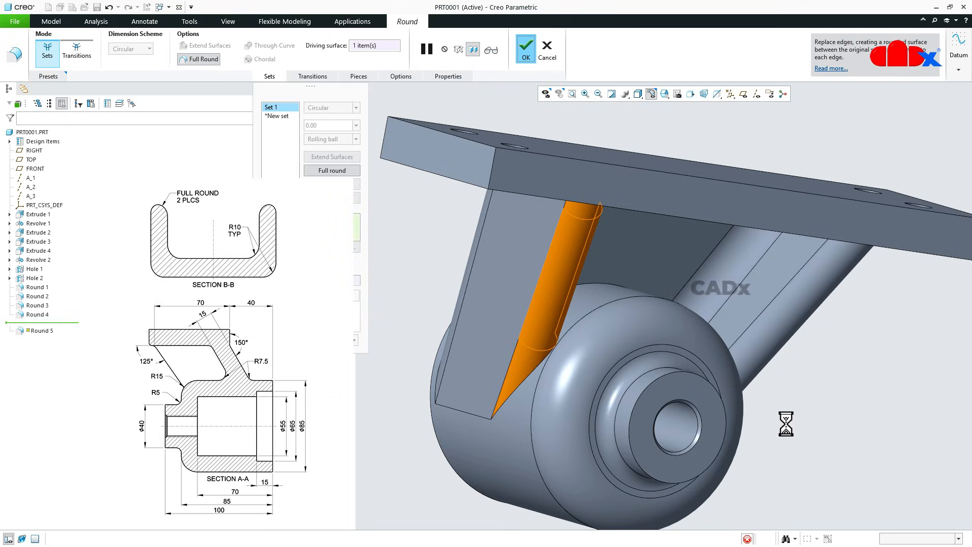
# Step: Round the edge where the web meets the hub's outer surface with a 7.5 mm radius
pyautogui.moveTo(796, 427); pyautogui.dragTo(707, 424, button='middle')
pyautogui.moveTo(691, 366); pyautogui.dragTo(706, 379, button='middle')
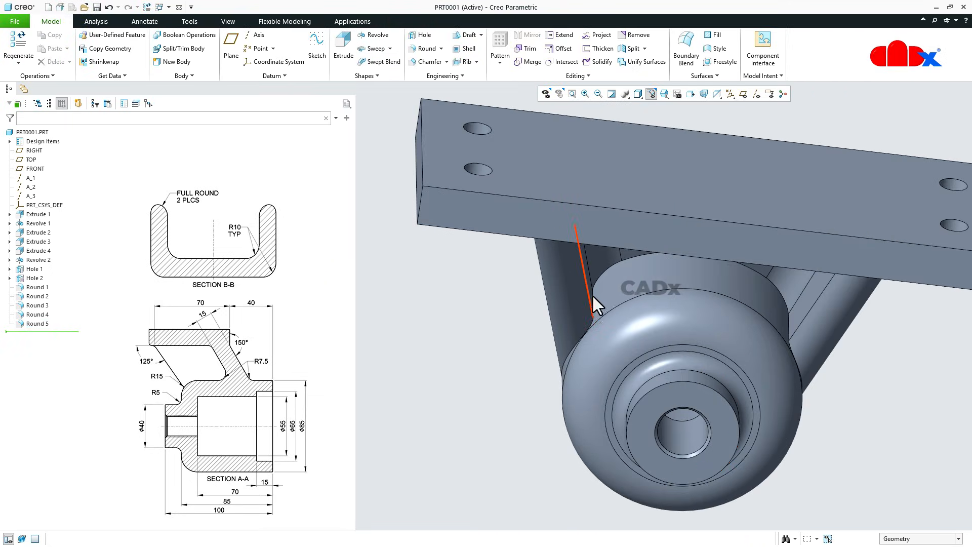
pyautogui.click(425, 46)
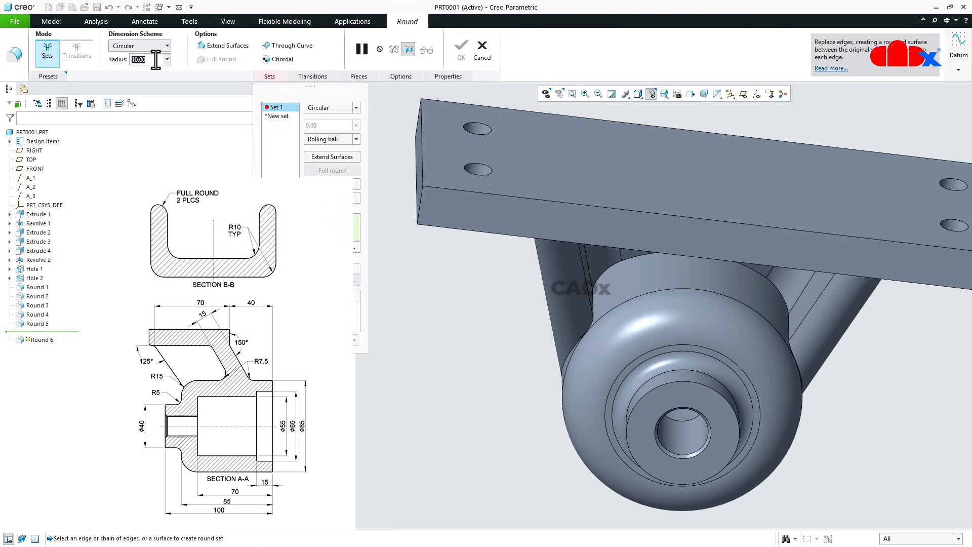
pyautogui.write('7')
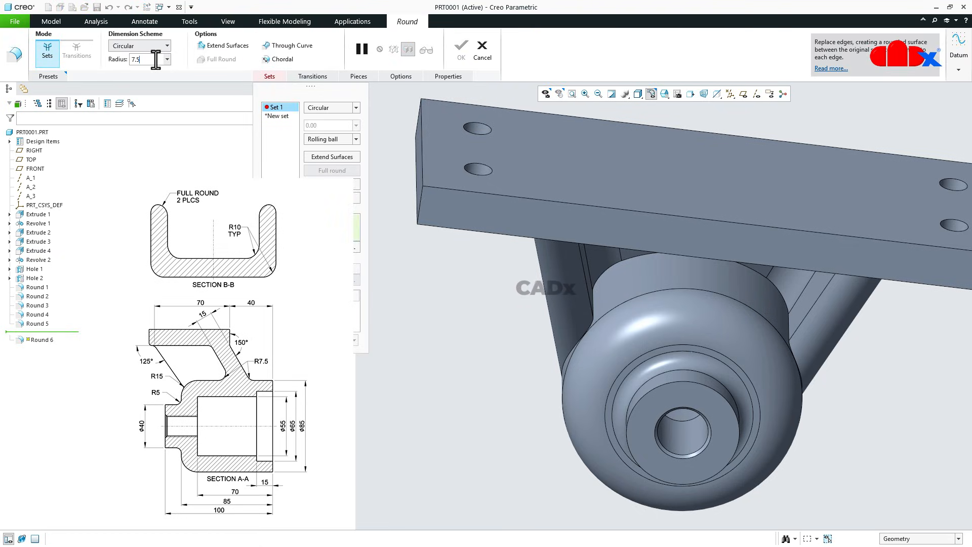
pyautogui.write('.5')
pyautogui.press('Return')
pyautogui.moveTo(639, 312); pyautogui.dragTo(638, 293, button='middle')
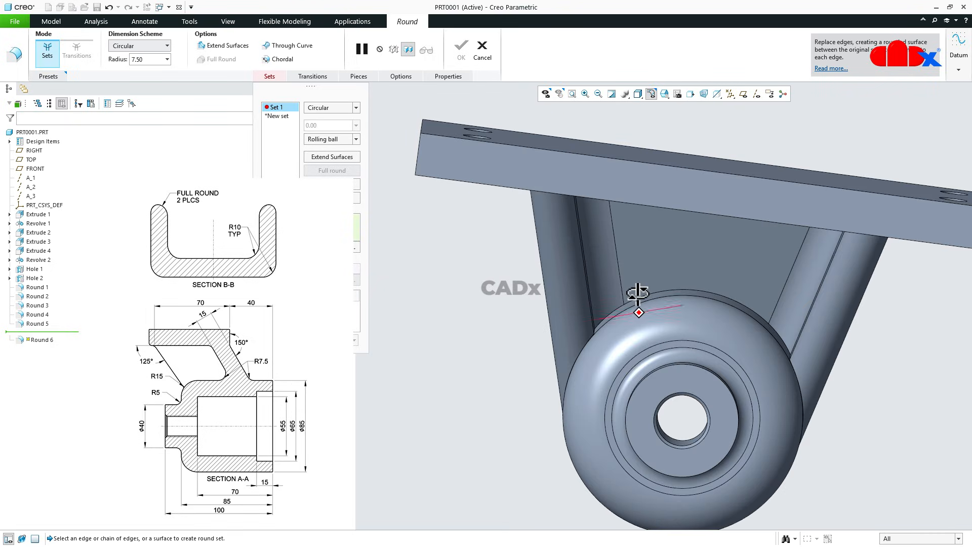
pyautogui.click(646, 291)
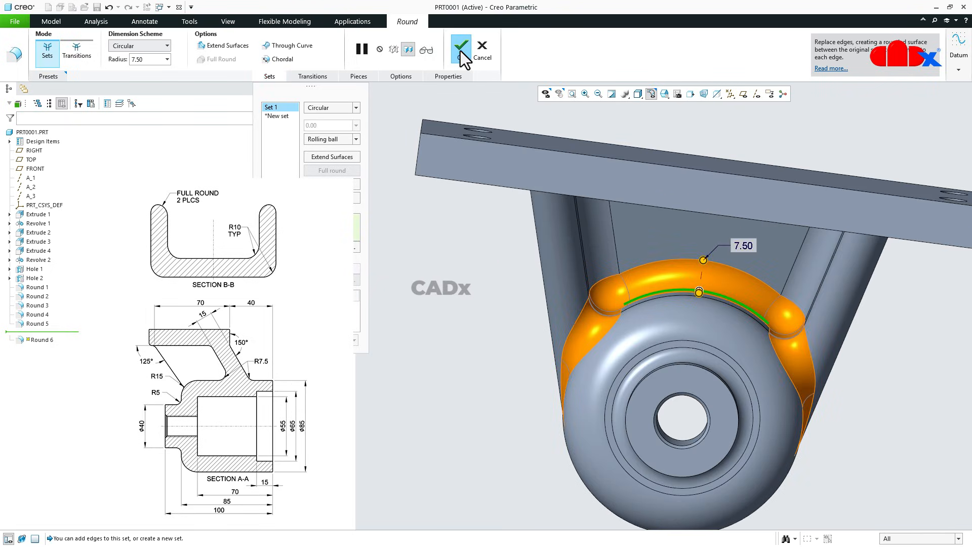
pyautogui.click(460, 51)
# Step: Start a round and select the four vertical corner edges of the mounting plate as one set
pyautogui.scroll(2, 673, 344)
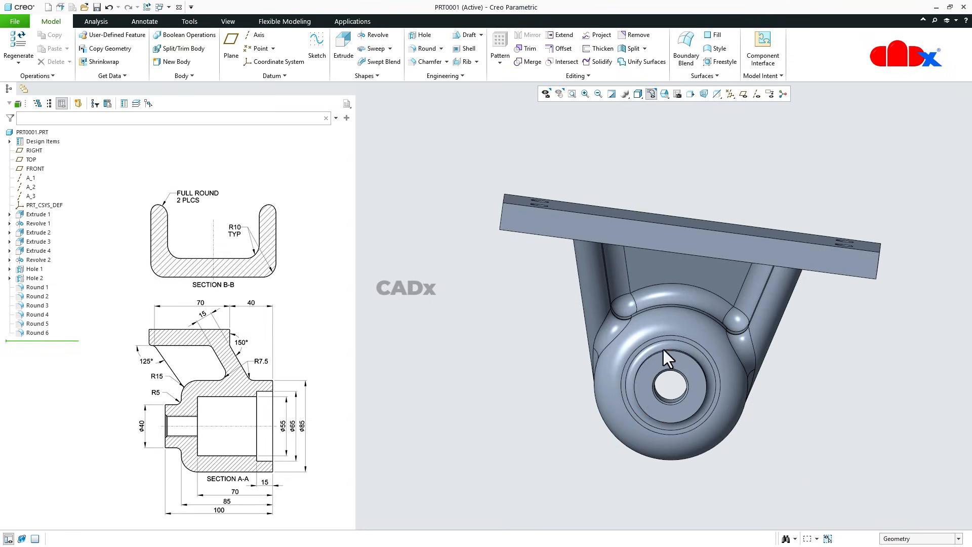
pyautogui.moveTo(663, 350); pyautogui.dragTo(582, 336, button='middle')
pyautogui.scroll(2, 582, 337)
pyautogui.scroll(-2, 673, 384)
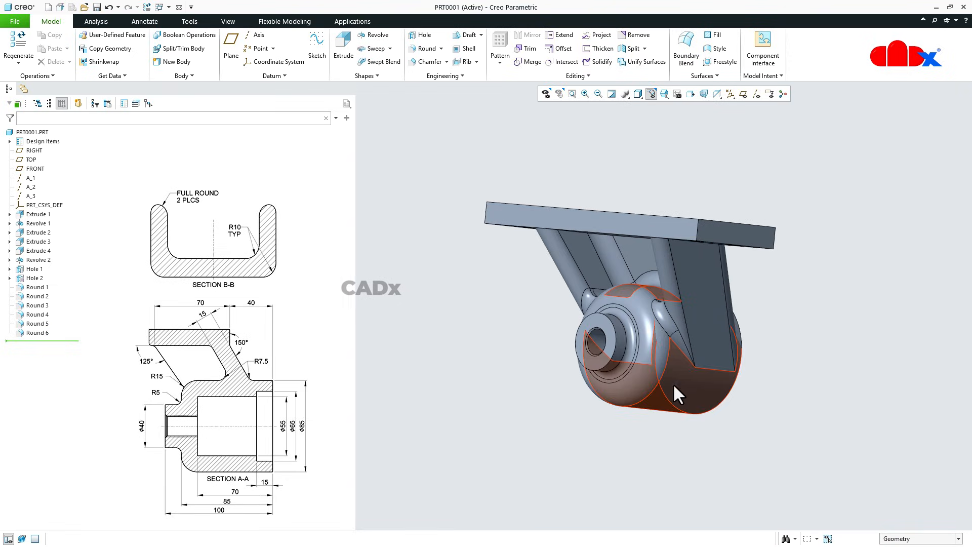
pyautogui.scroll(1, 675, 379)
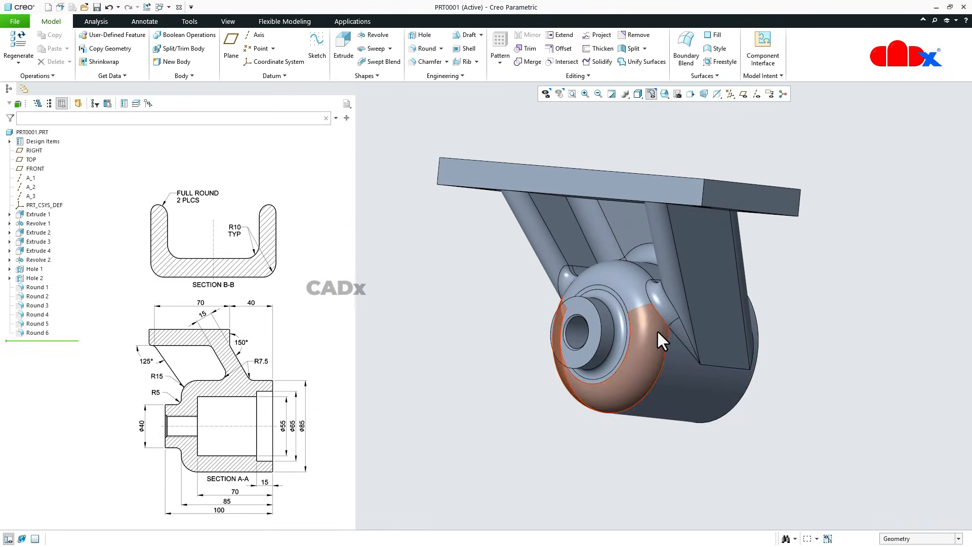
pyautogui.moveTo(657, 330); pyautogui.dragTo(673, 370, button='middle')
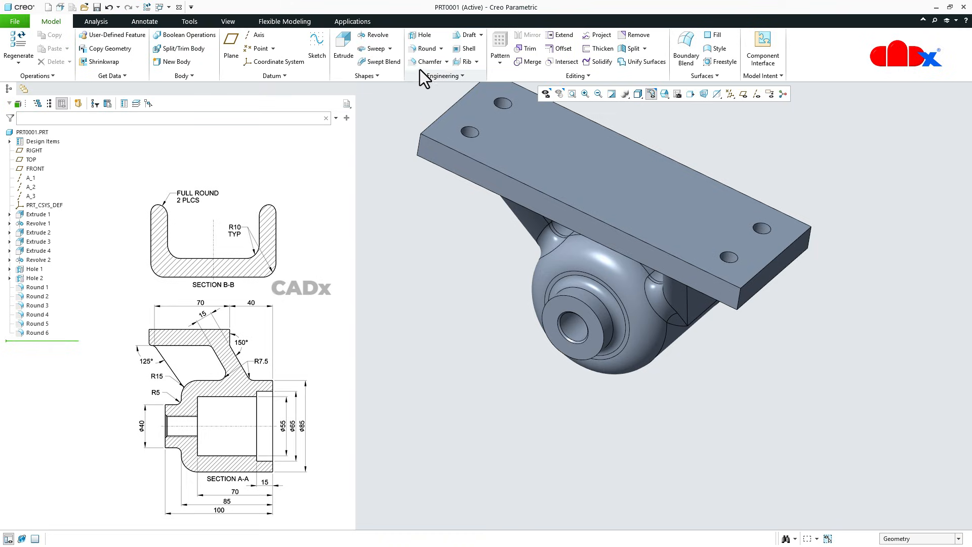
pyautogui.click(415, 49)
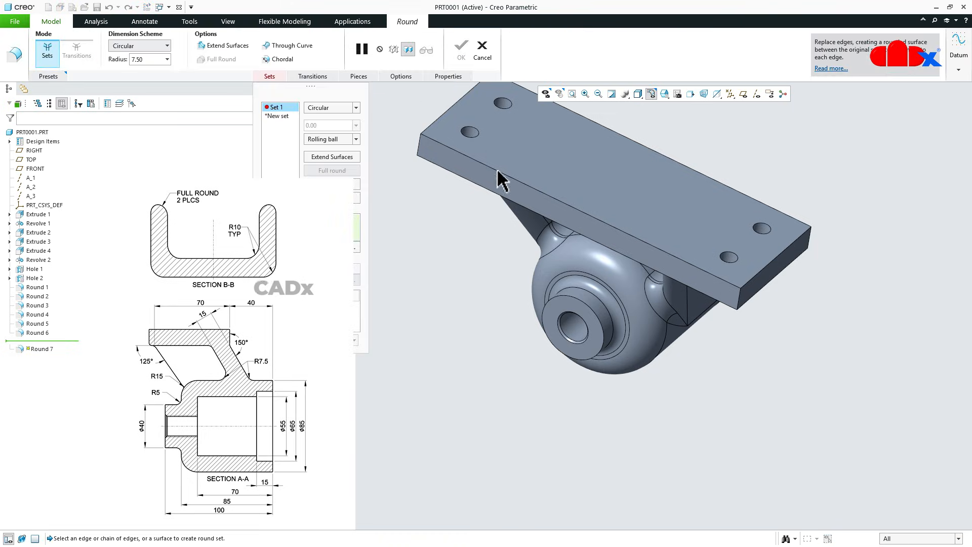
pyautogui.click(736, 303)
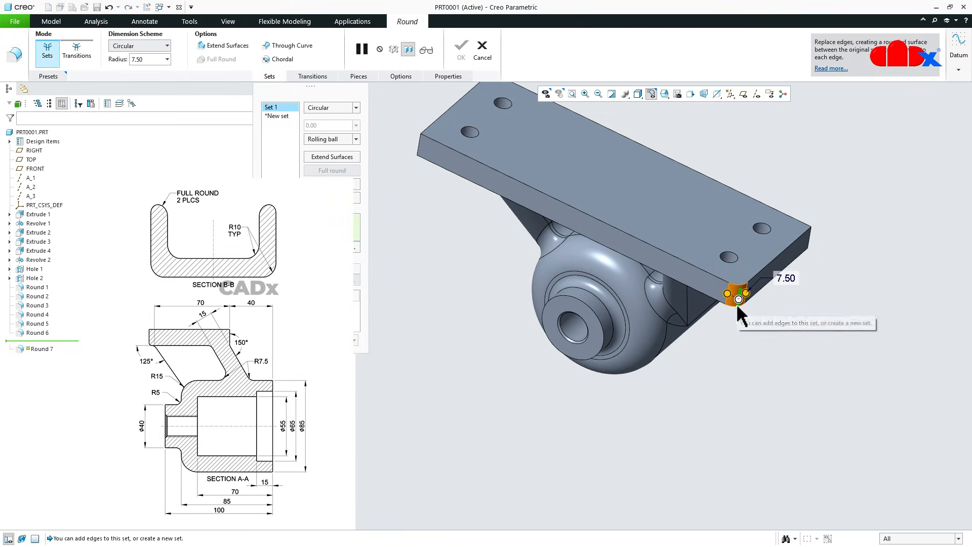
pyautogui.keyDown('ctrl'); pyautogui.click(810, 241); pyautogui.keyUp('ctrl')
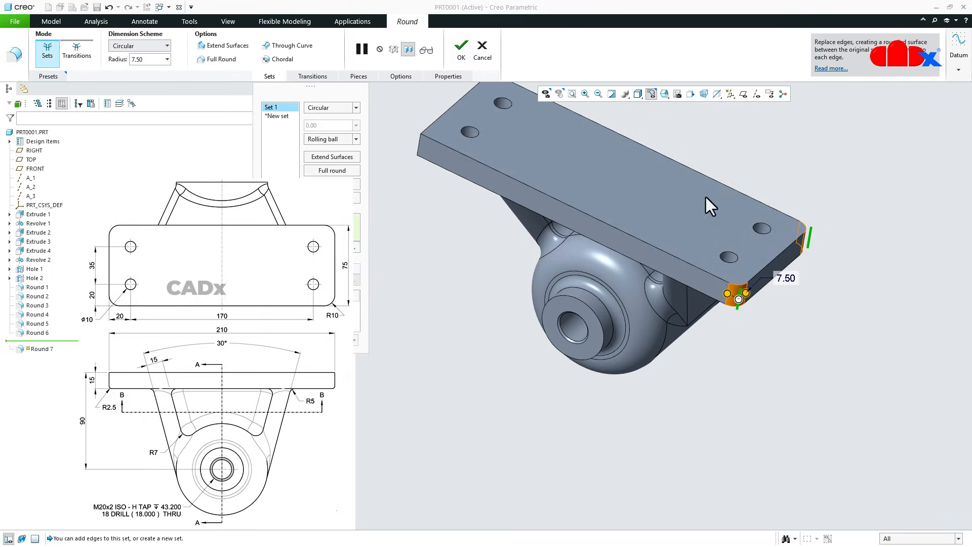
pyautogui.scroll(6, 510, 113)
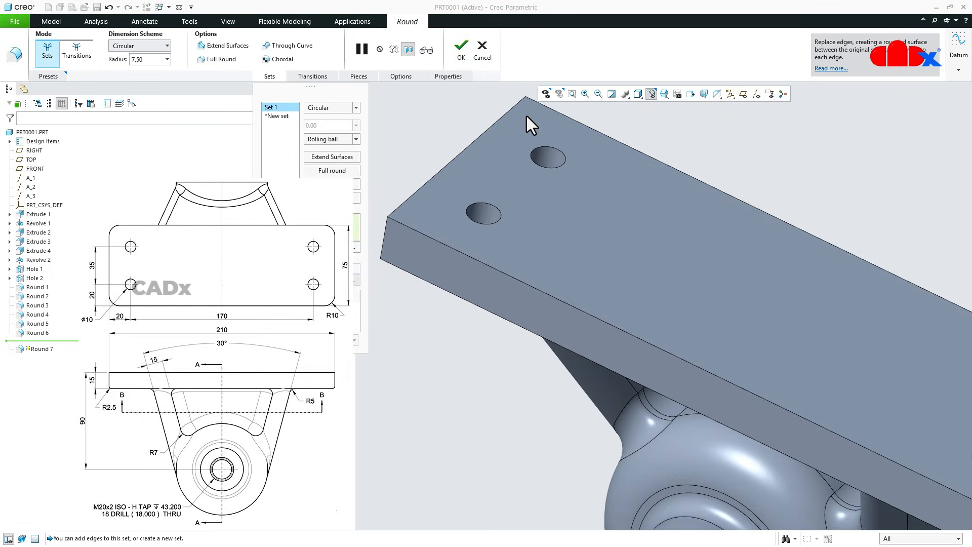
pyautogui.keyDown('ctrl'); pyautogui.click(523, 114); pyautogui.keyUp('ctrl')
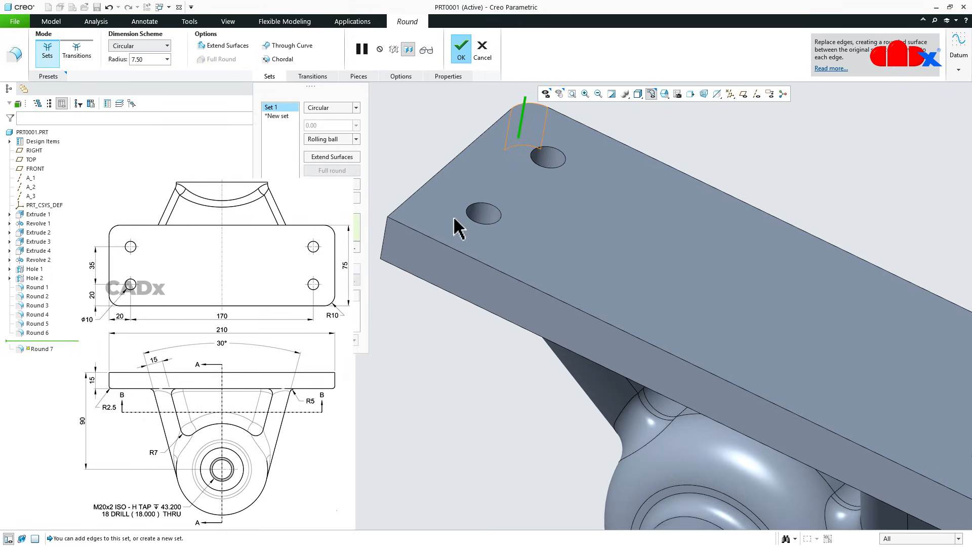
pyautogui.keyDown('ctrl'); pyautogui.click(386, 247); pyautogui.keyUp('ctrl')
# Step: Set the radius of the plate's four vertical corner rounds to 10 mm and complete the round
pyautogui.scroll(-6, 557, 265)
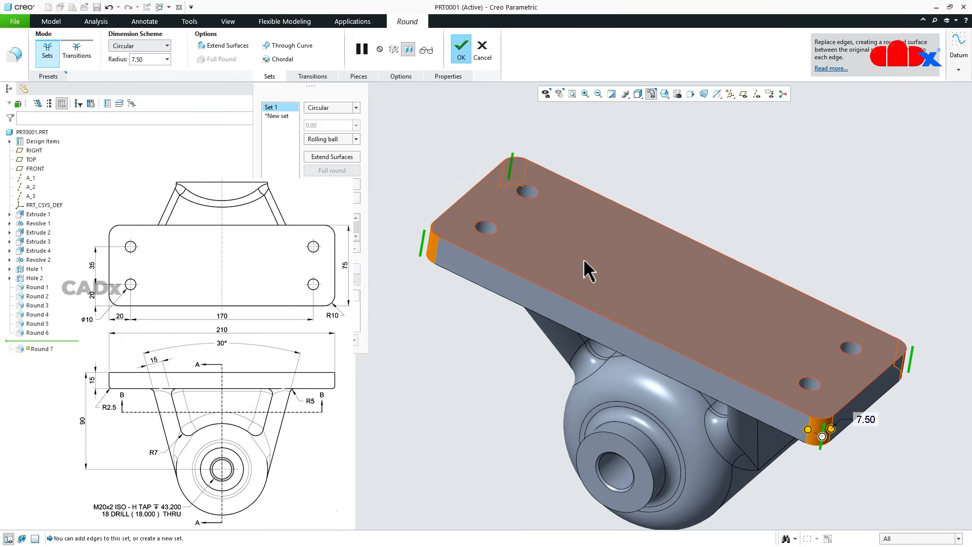
pyautogui.moveTo(605, 291); pyautogui.dragTo(644, 283, button='middle')
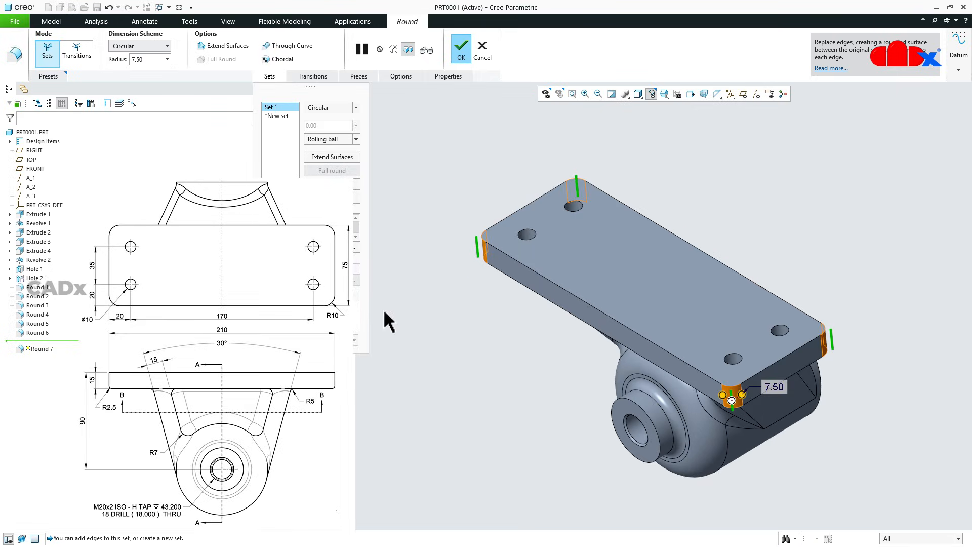
pyautogui.click(167, 59)
pyautogui.click(153, 79)
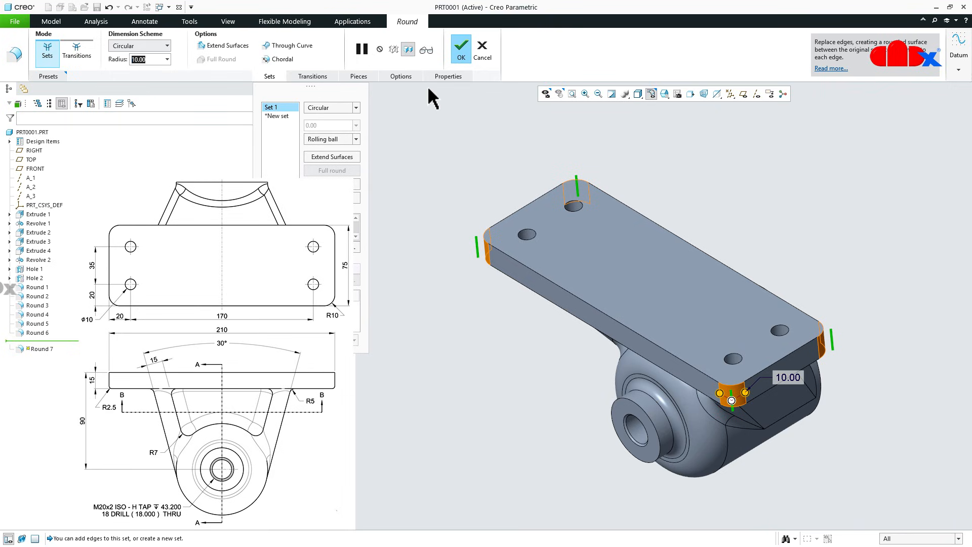
pyautogui.click(456, 53)
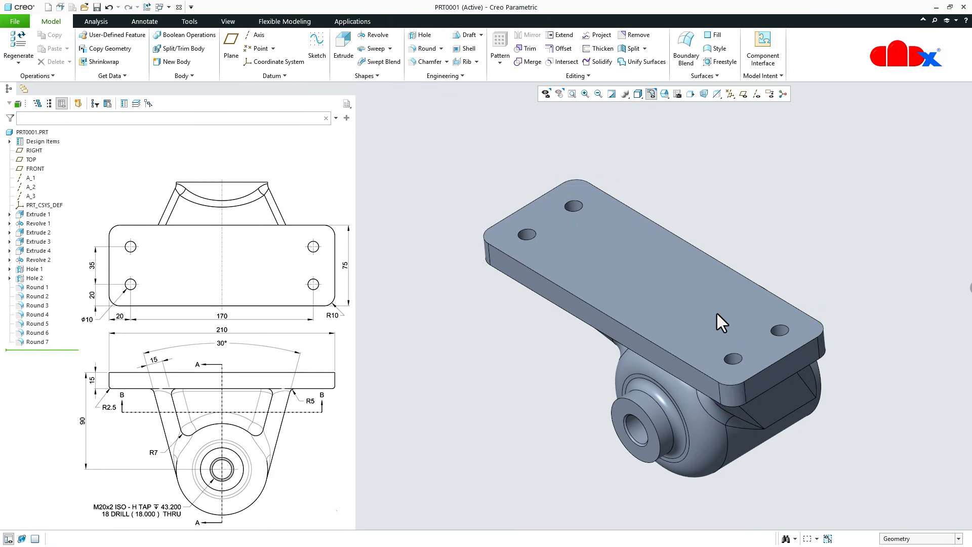
# Step: Round the outer perimeter edge of the mounting plate's underside with a 2.5 mm radius
pyautogui.moveTo(717, 314); pyautogui.dragTo(720, 261, button='middle')
pyautogui.scroll(3, 716, 244)
pyautogui.scroll(-5, 716, 244)
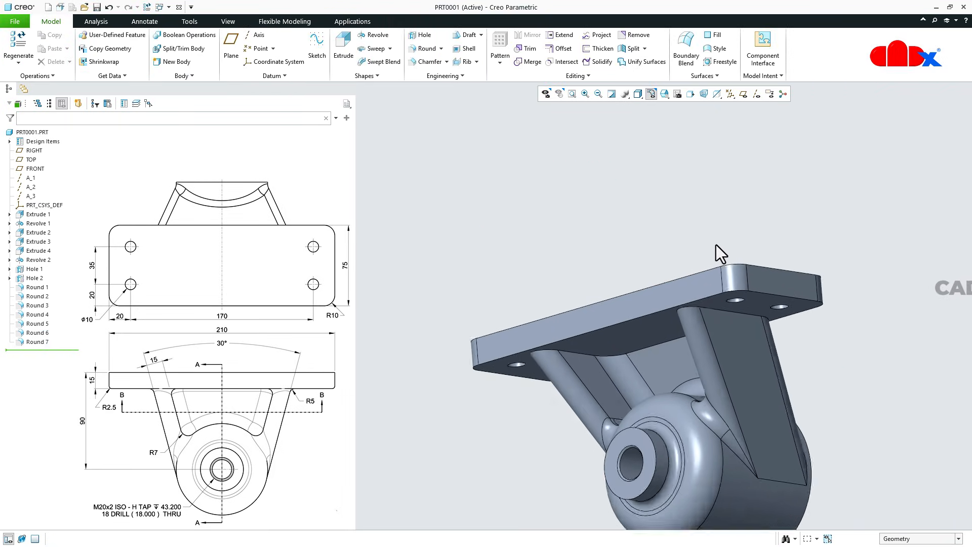
pyautogui.click(414, 49)
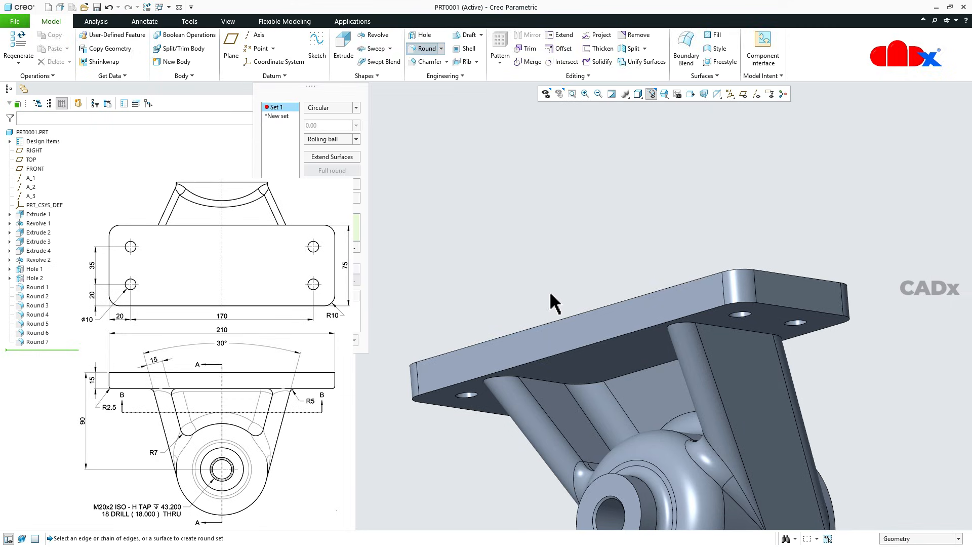
pyautogui.click(567, 362)
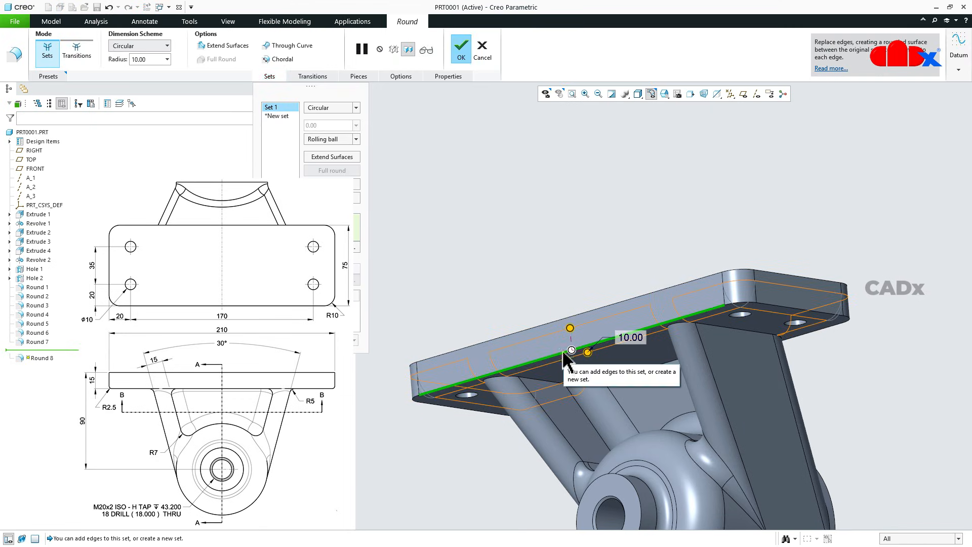
pyautogui.click(153, 59)
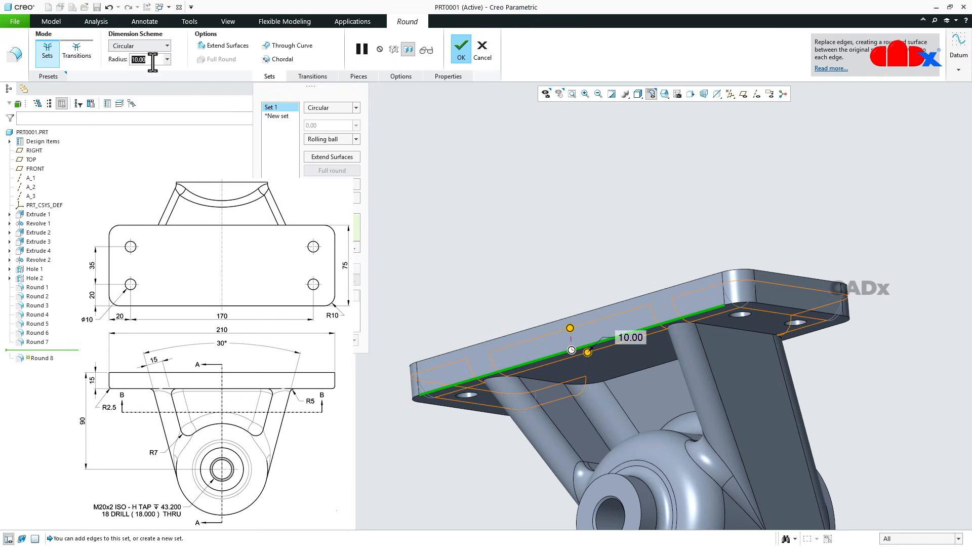
pyautogui.write('2.5')
pyautogui.press('Return')
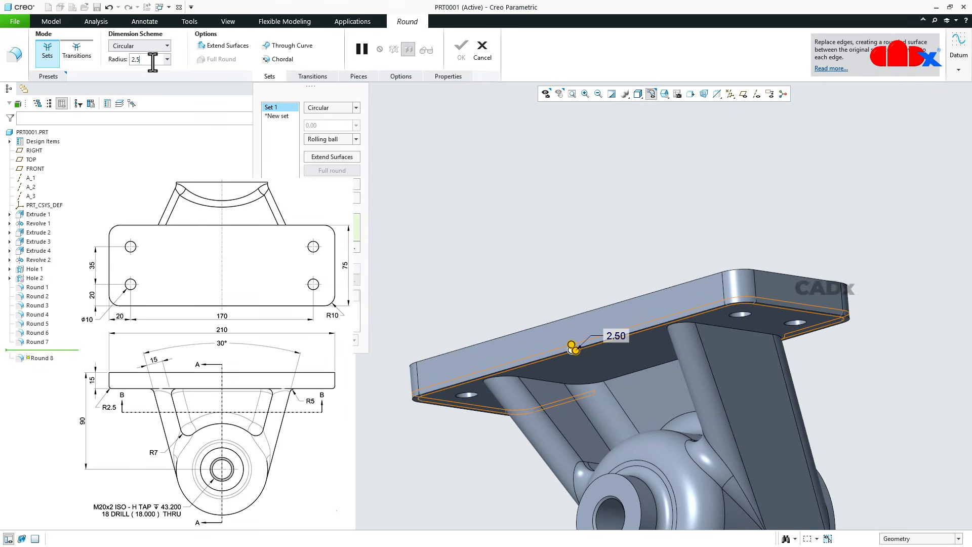
pyautogui.moveTo(662, 332); pyautogui.dragTo(845, 303, button='middle')
pyautogui.scroll(-4, 866, 316)
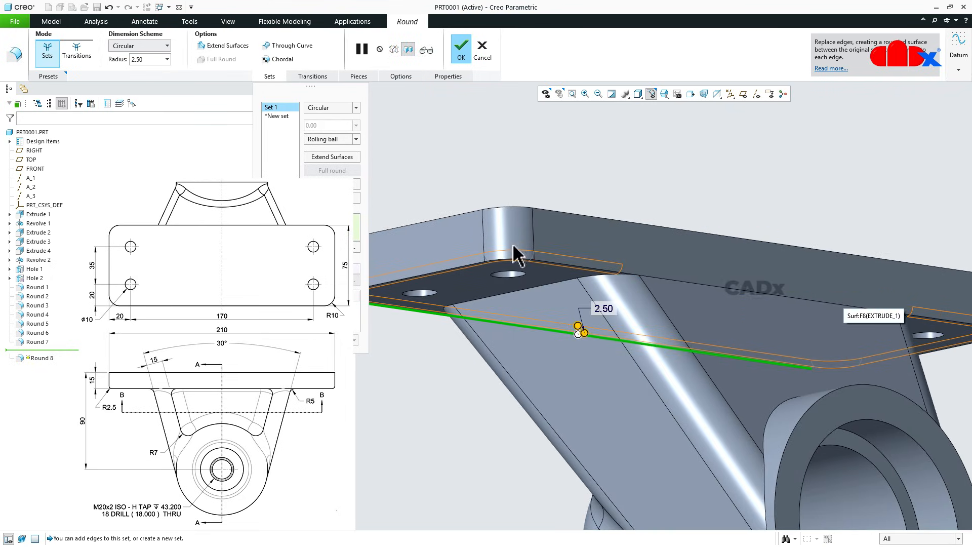
pyautogui.click(78, 57)
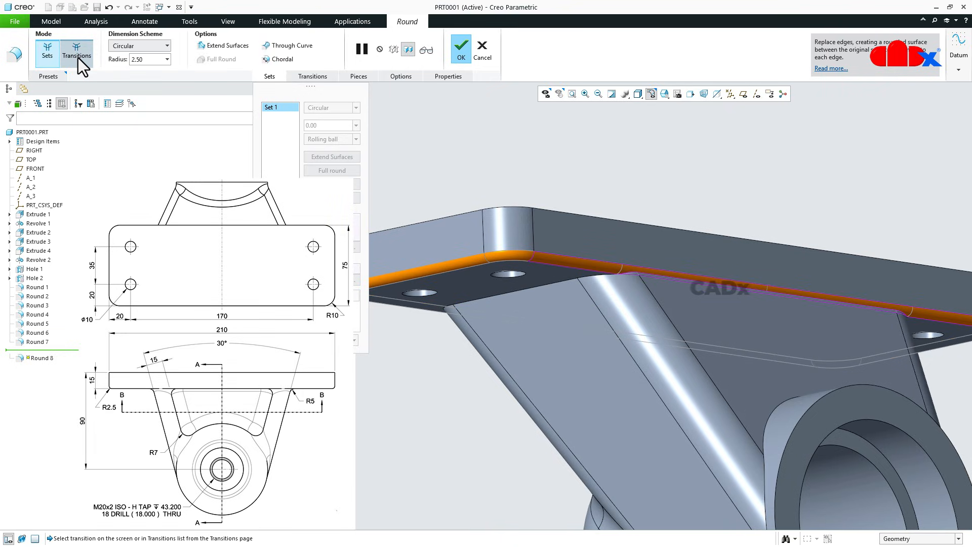
pyautogui.click(458, 50)
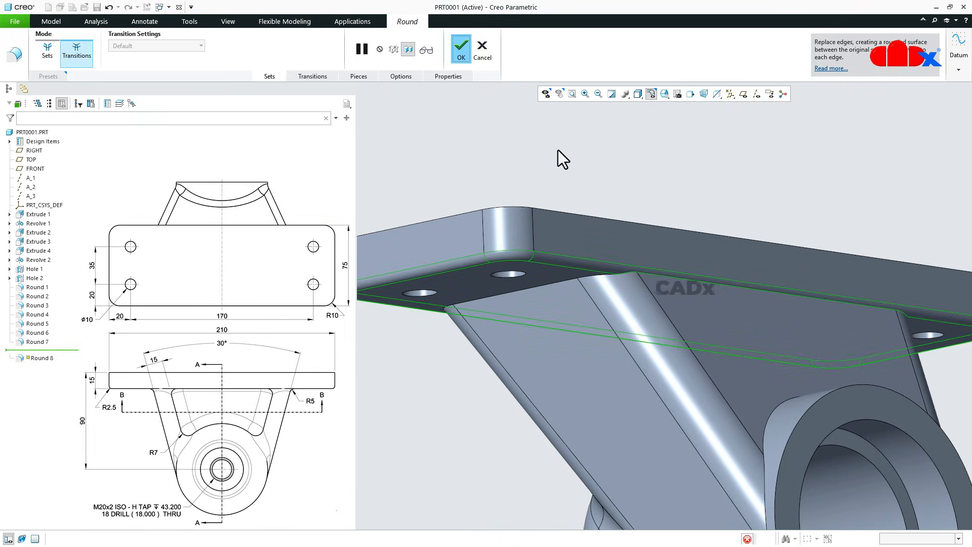
# Step: Round the edge chain where the web and side walls meet the plate's underside with a 5 mm radius
pyautogui.scroll(5, 598, 258)
pyautogui.moveTo(598, 258); pyautogui.dragTo(694, 239, button='middle')
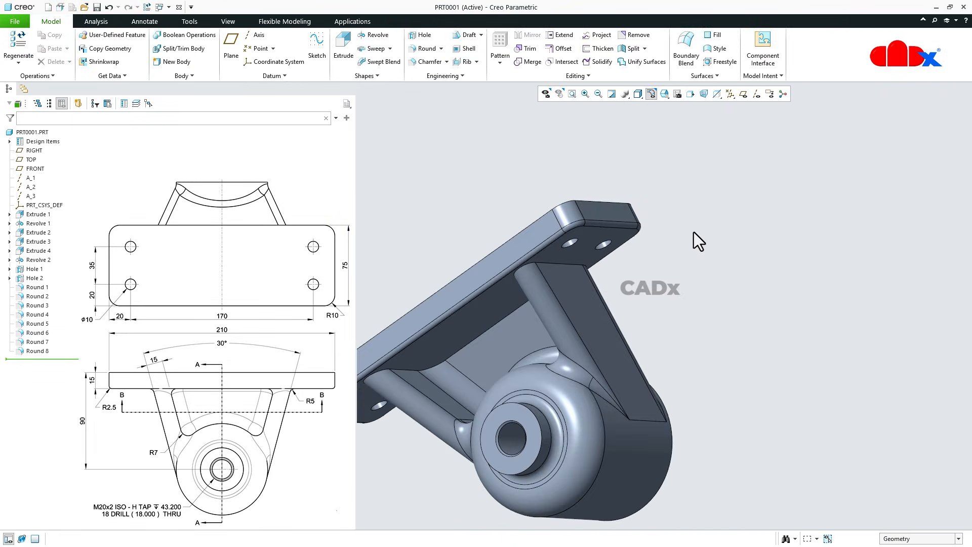
pyautogui.click(427, 48)
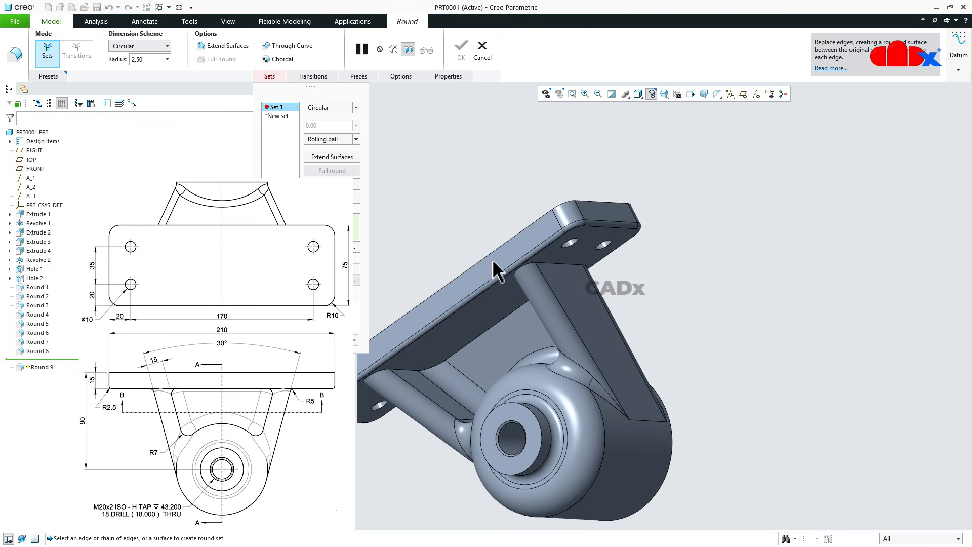
pyautogui.scroll(6, 502, 272)
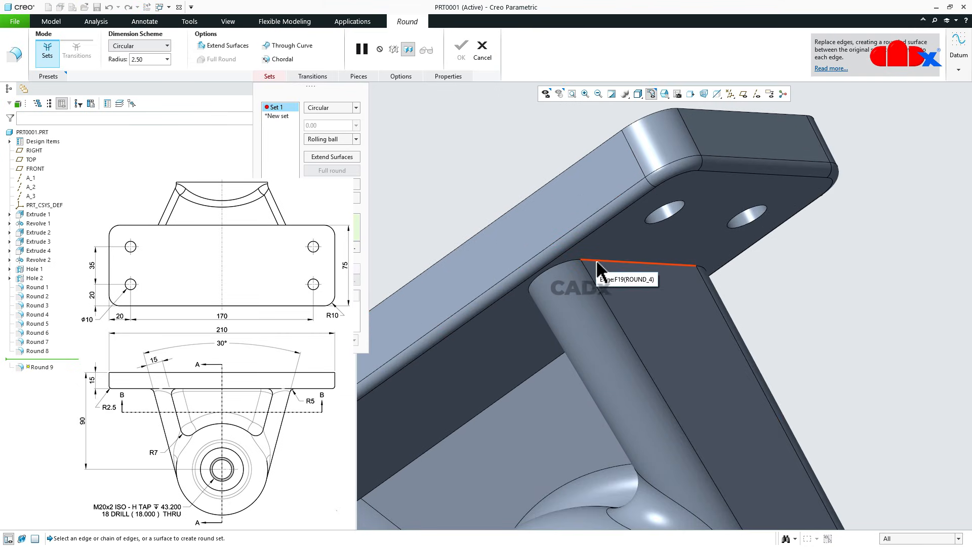
pyautogui.click(580, 260)
pyautogui.click(156, 59)
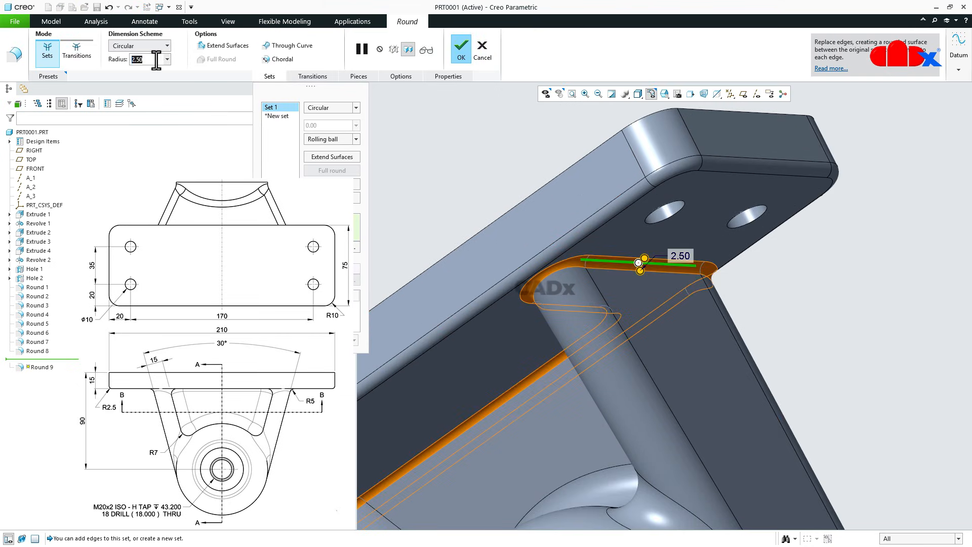
pyautogui.write('5')
pyautogui.press('Return')
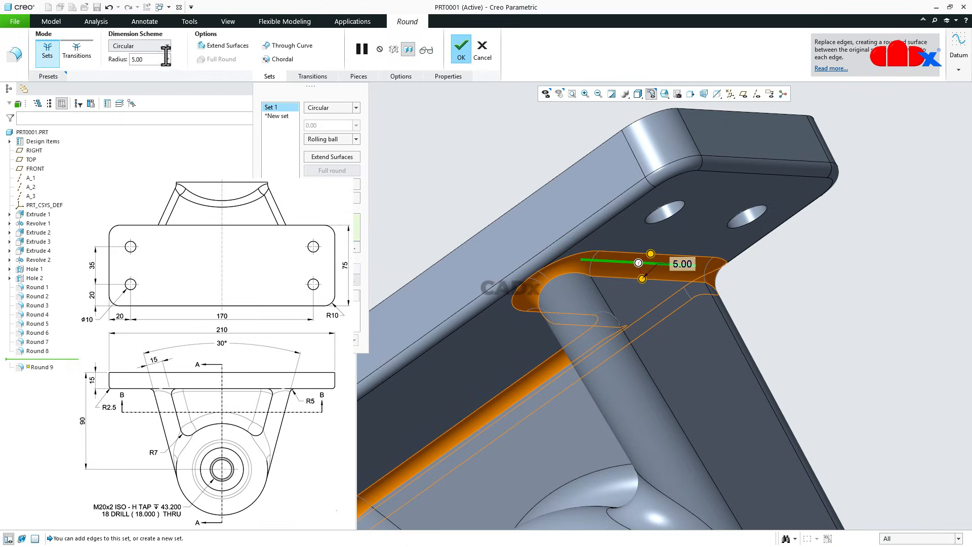
pyautogui.click(462, 49)
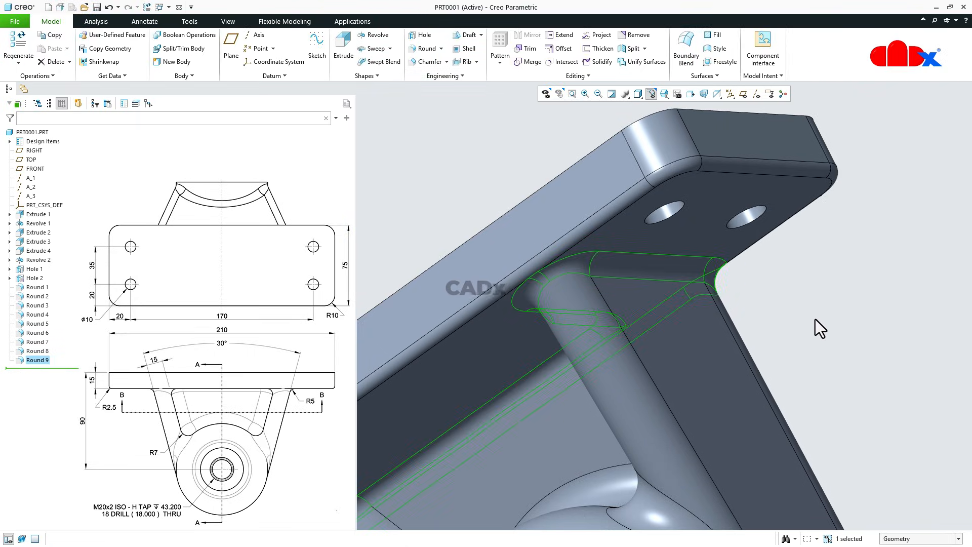
pyautogui.hotkey('ctrl', 'd')
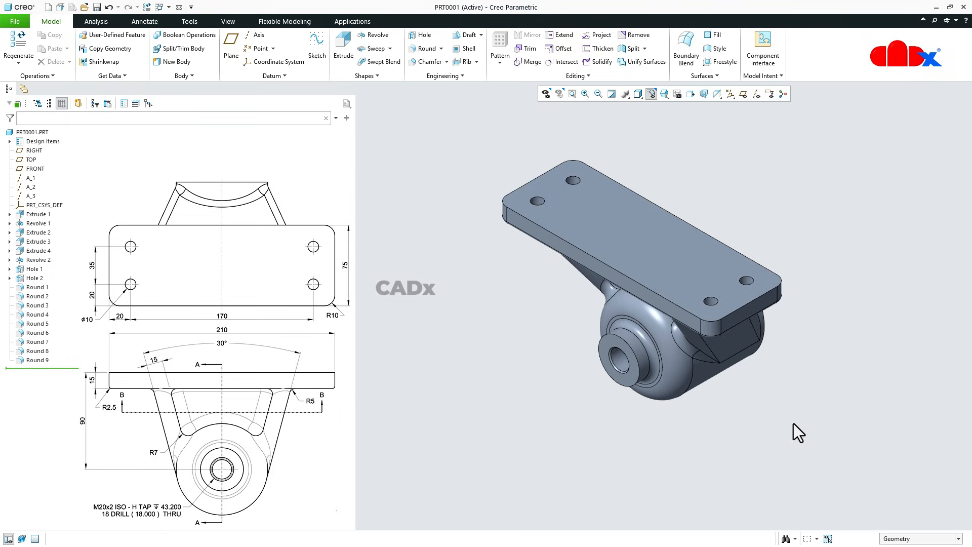
pyautogui.moveTo(795, 424); pyautogui.dragTo(779, 409, button='middle')
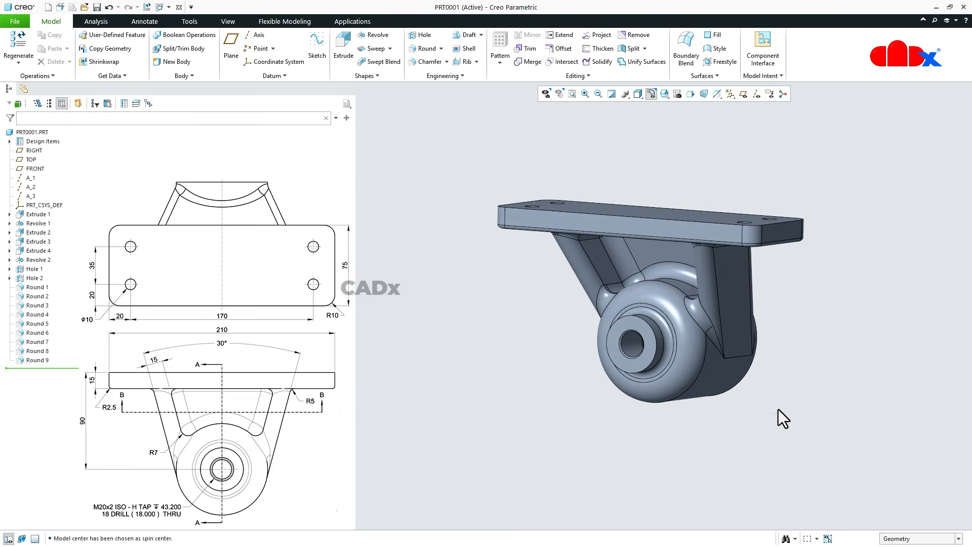
pyautogui.scroll(-2, 662, 292)
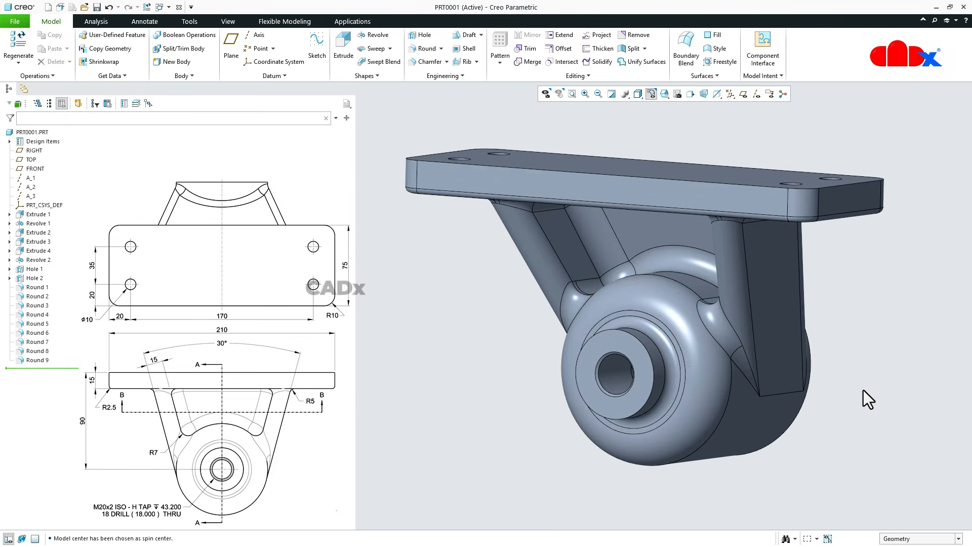